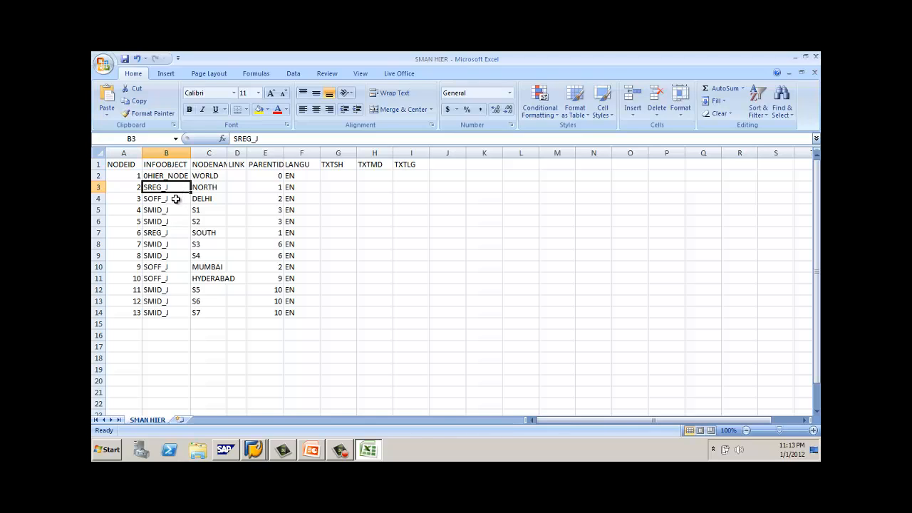
Set the INFOOBJECT value to SID27 for the S5, S6 and S7 rows in cells B12 to B14
{"action": "mouse_move", "coordinate": [175, 187]}
{"action": "left_mouse_down"}
{"action": "mouse_move", "coordinate": [170, 312]}
{"action": "mouse_move", "coordinate": [173, 193]}
{"action": "left_mouse_up"}
{"action": "left_click", "coordinate": [177, 291]}
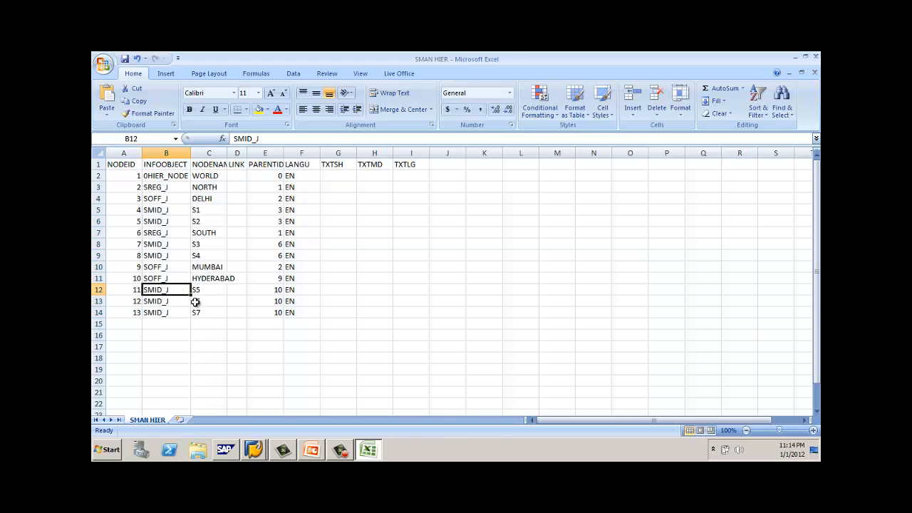
{"action": "type", "text": "SID27"}
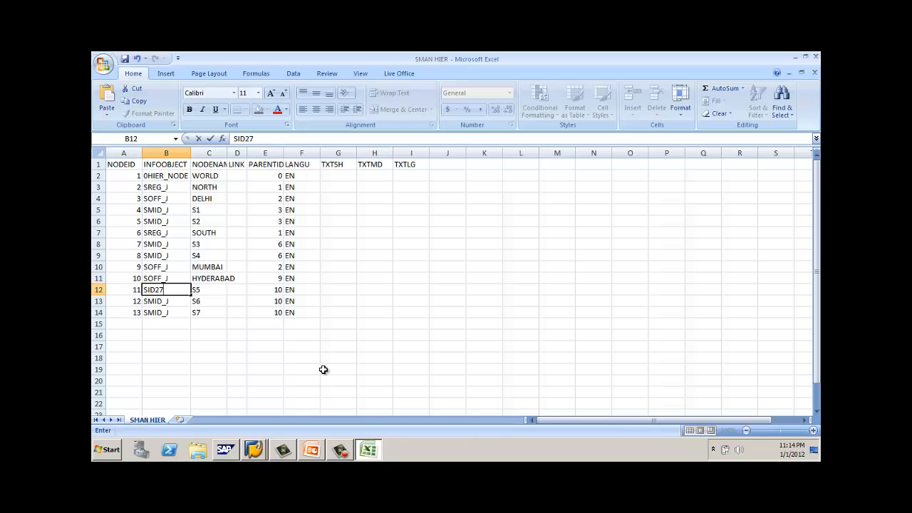
{"action": "left_click", "coordinate": [157, 302]}
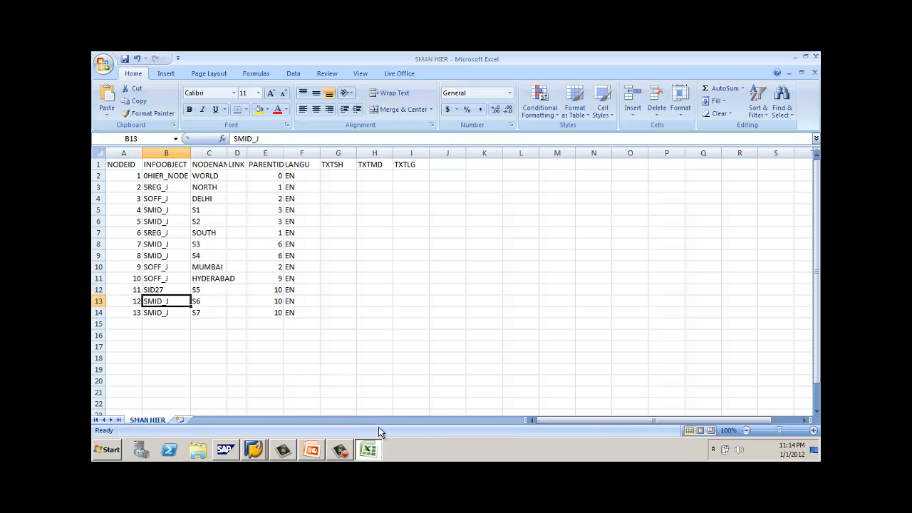
{"action": "type", "text": "SID"}
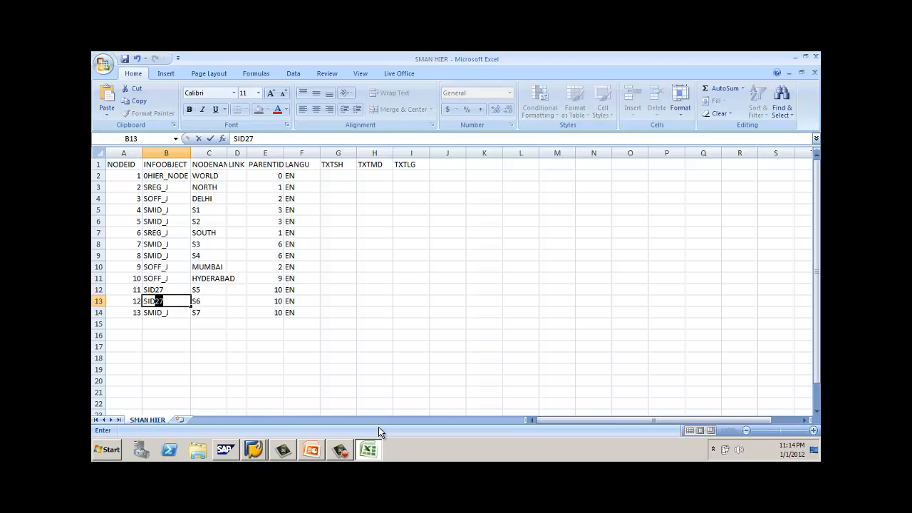
{"action": "type", "text": "27"}
{"action": "key", "text": "Return"}
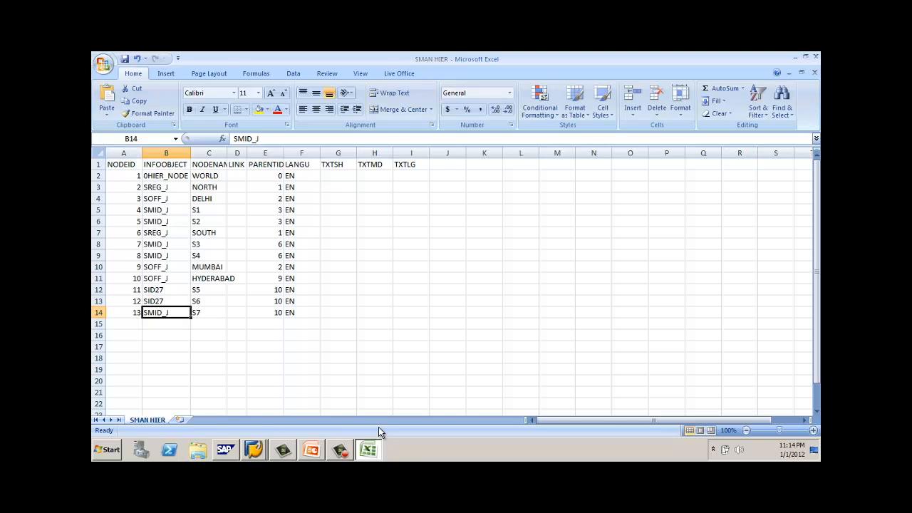
{"action": "type", "text": "SID"}
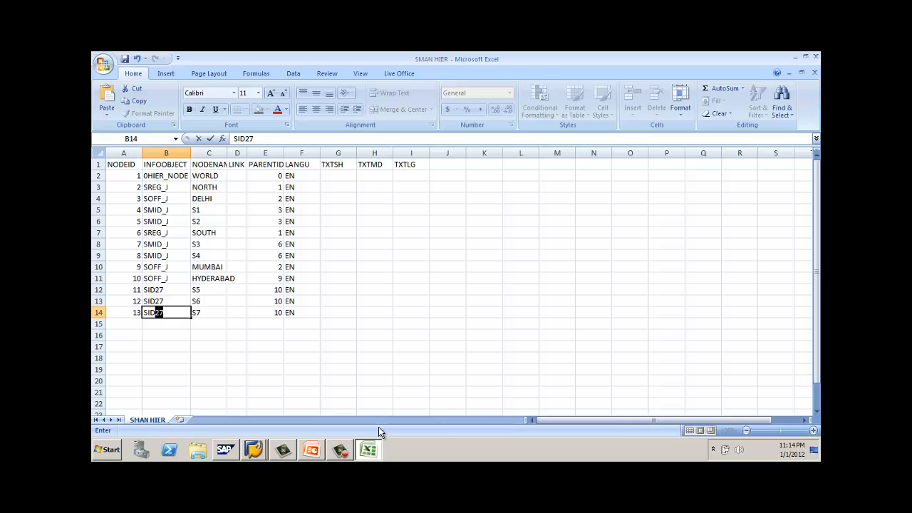
{"action": "type", "text": "27"}
Set the INFOOBJECT value to SID27 for the S3 and S4 rows in cells B8 and B9
{"action": "key", "text": "Up"}
{"action": "key", "text": "Up"}
{"action": "key", "text": "Up"}
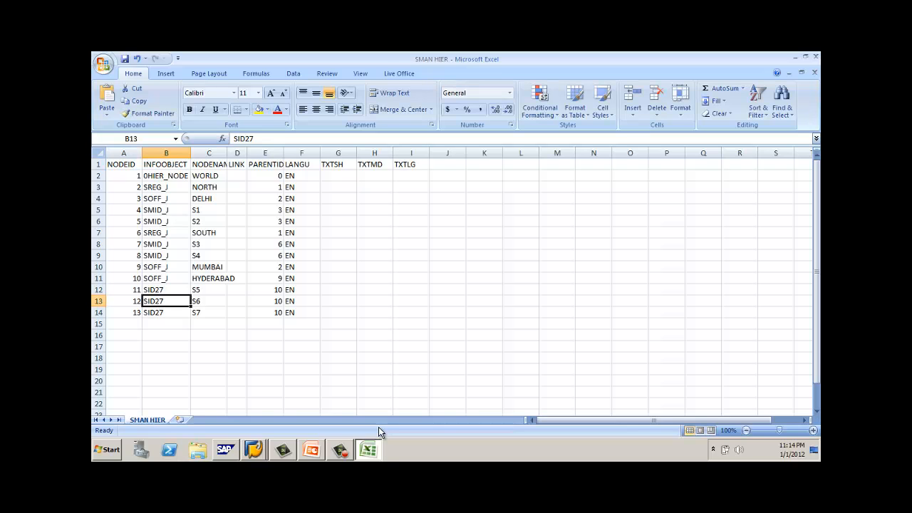
{"action": "key", "text": "Up"}
{"action": "key", "text": "Up"}
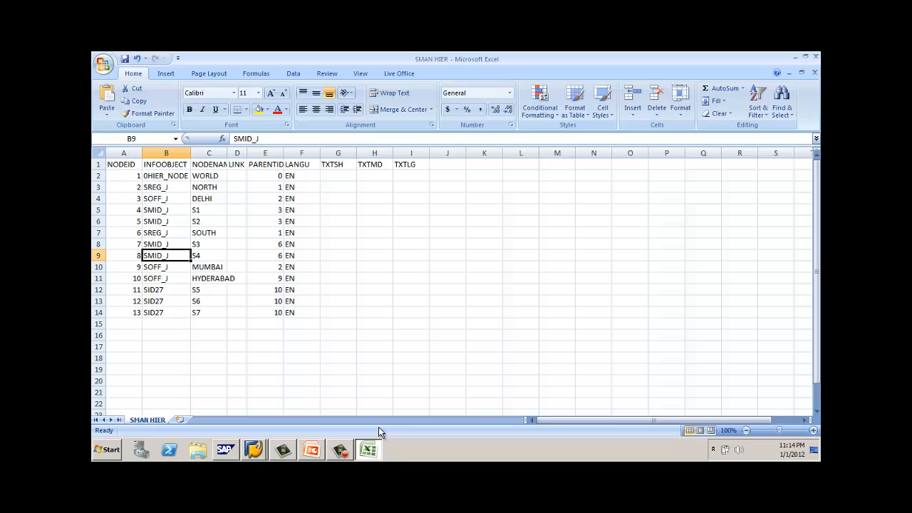
{"action": "type", "text": "SID"}
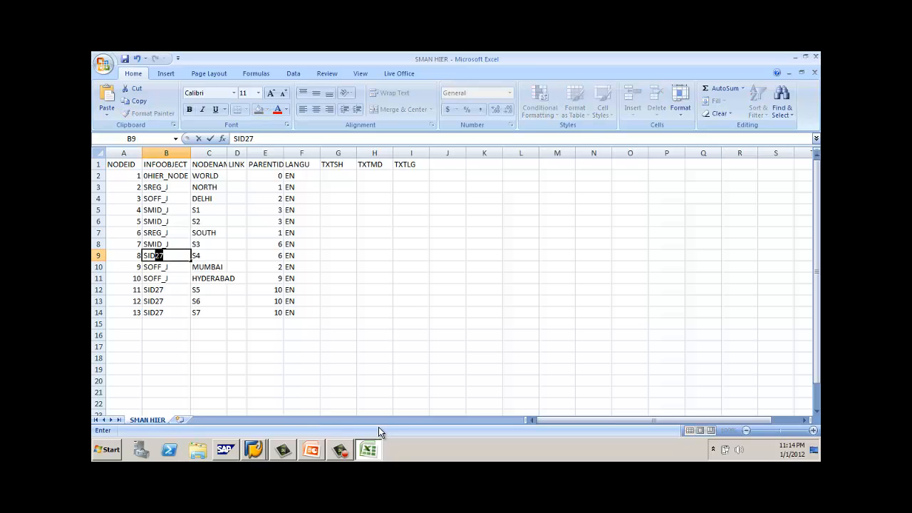
{"action": "type", "text": "1"}
{"action": "key", "text": "Up"}
{"action": "type", "text": "S"}
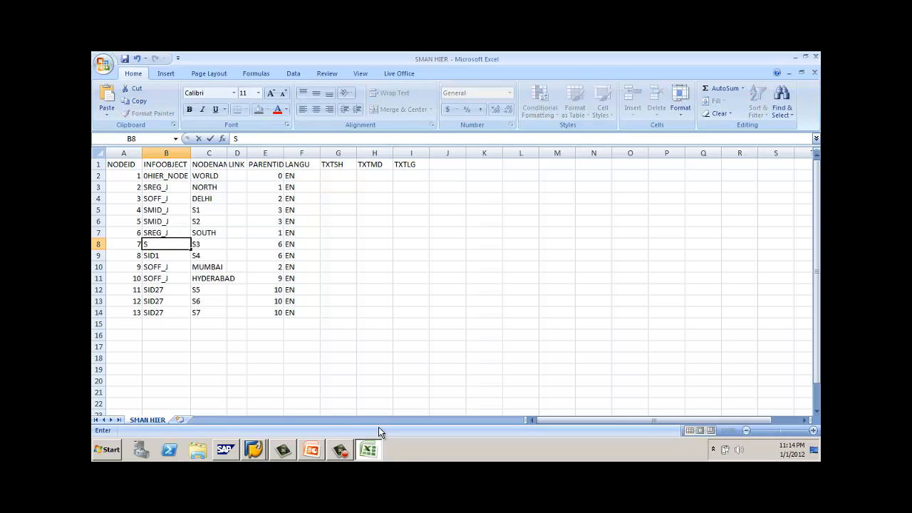
{"action": "type", "text": "ID27"}
{"action": "key", "text": "Return"}
{"action": "type", "text": "SID"}
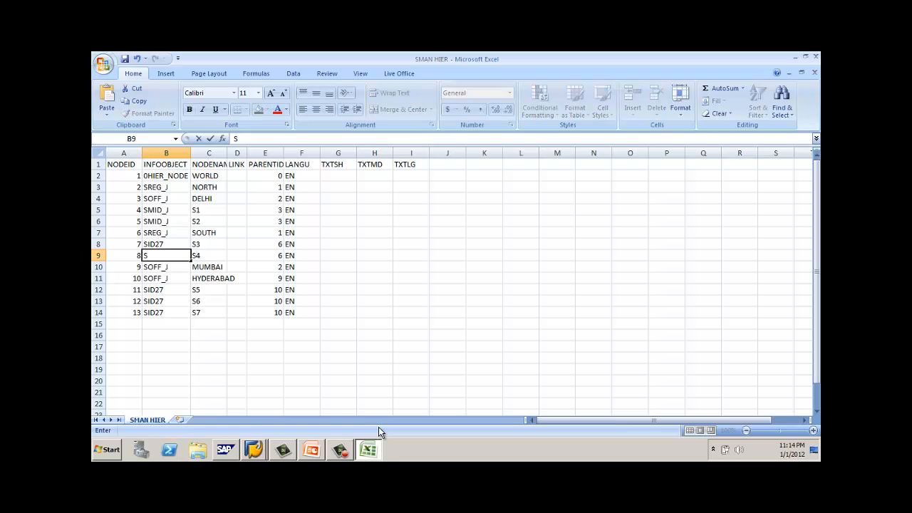
{"action": "key", "text": "Up"}
Set the INFOOBJECT value to SID27 for the S1 and S2 rows in cells B5 and B6
{"action": "key", "text": "Up"}
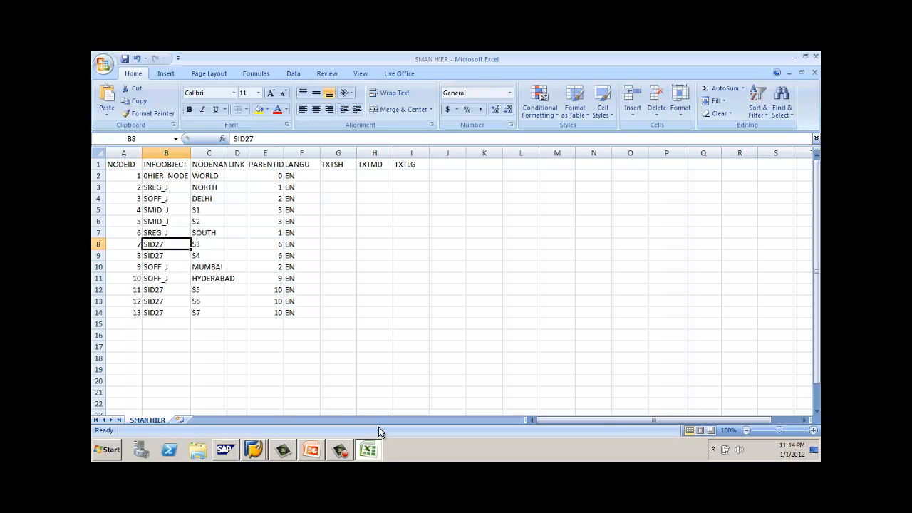
{"action": "key", "text": "Up"}
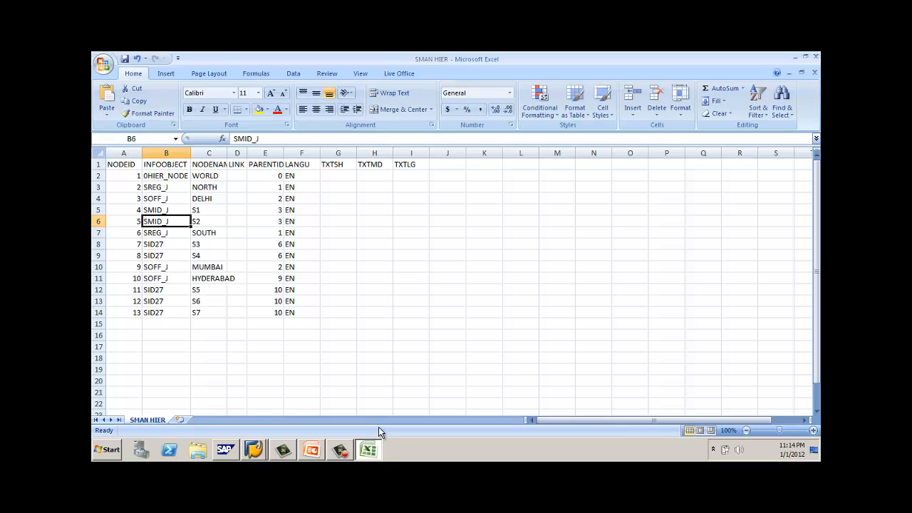
{"action": "type", "text": "SID"}
{"action": "key", "text": "Up"}
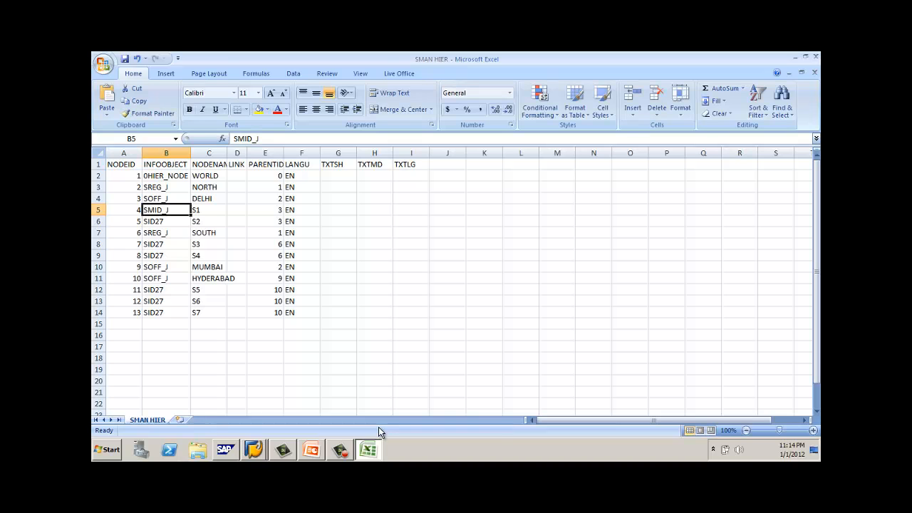
{"action": "type", "text": "SI"}
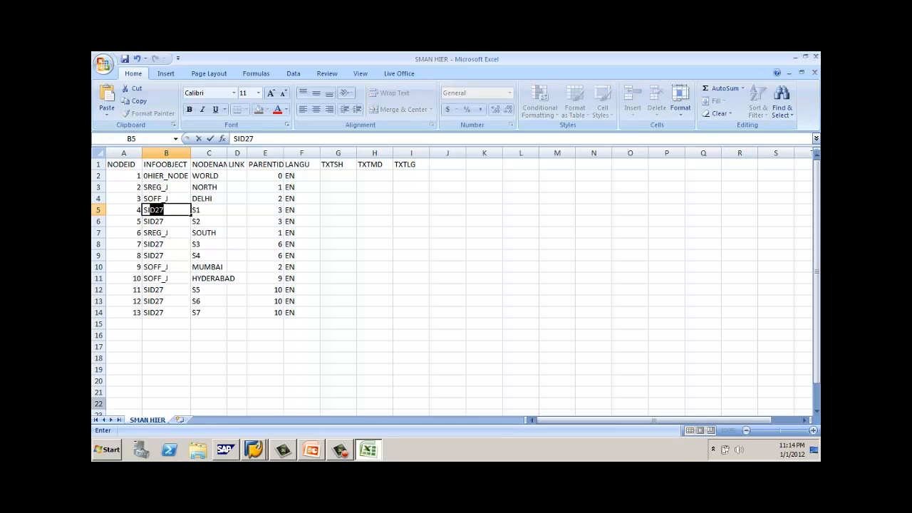
{"action": "left_click", "coordinate": [259, 346]}
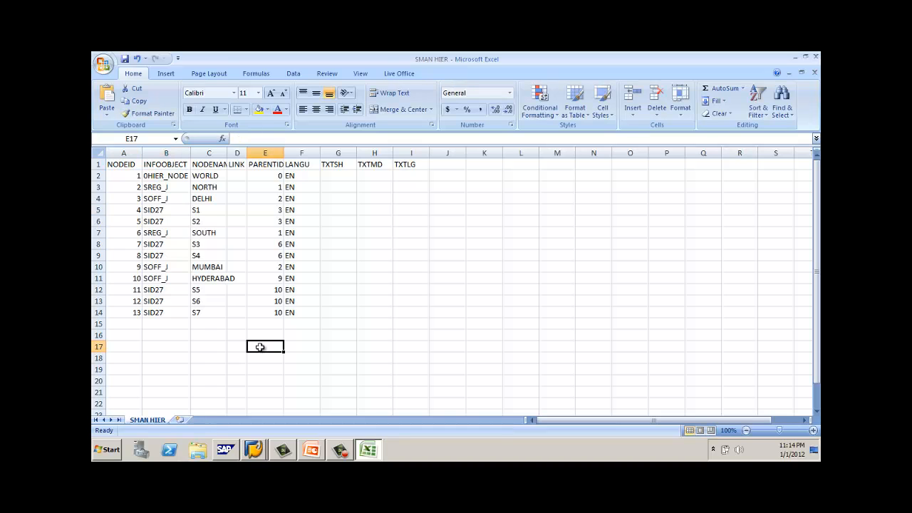
{"action": "left_click", "coordinate": [164, 188]}
{"action": "key", "text": "Delete"}
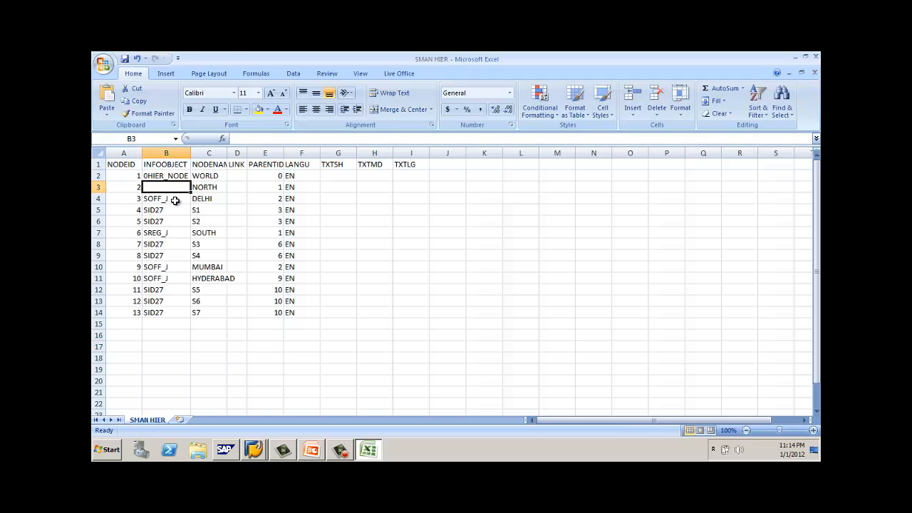
{"action": "left_click", "coordinate": [175, 200]}
{"action": "key", "text": "Delete"}
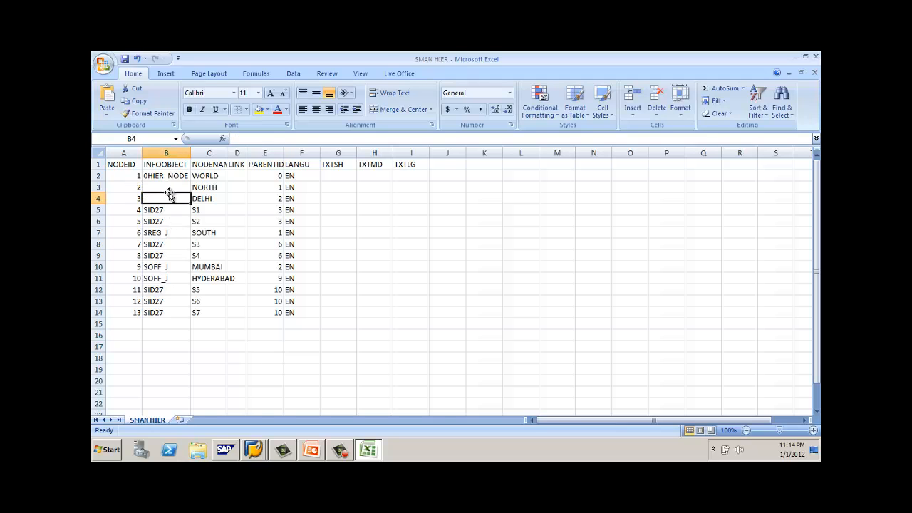
{"action": "key", "text": "ctrl+z"}
{"action": "key", "text": "ctrl+z"}
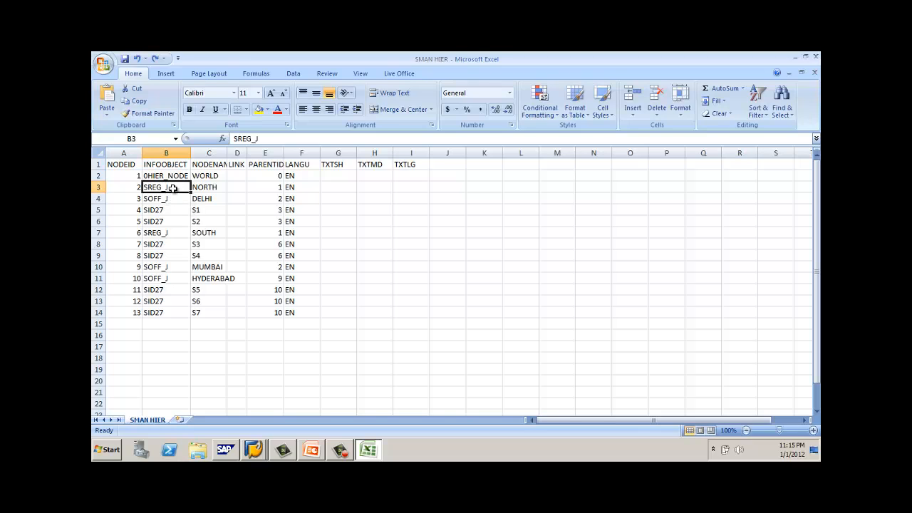
Switch to the SAP Data Warehousing Workbench and show the InfoObjects tree
{"action": "left_click", "coordinate": [256, 446]}
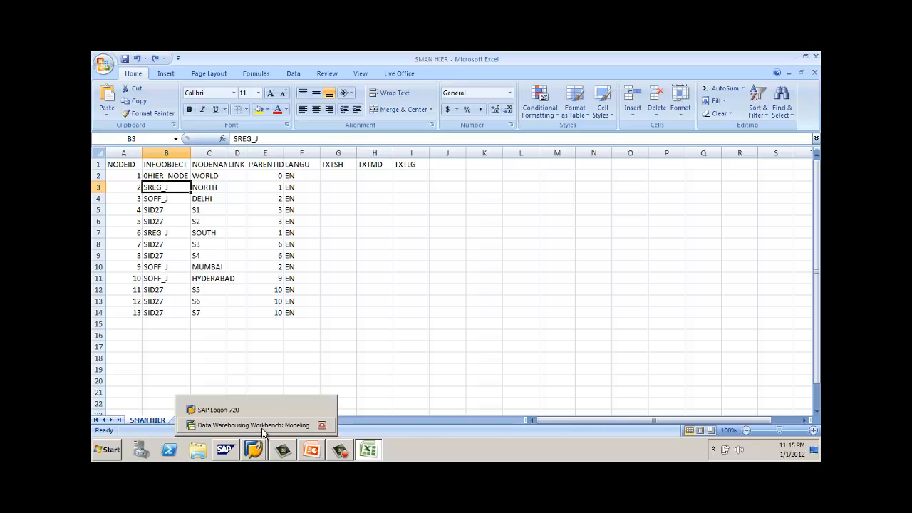
{"action": "left_click", "coordinate": [264, 426]}
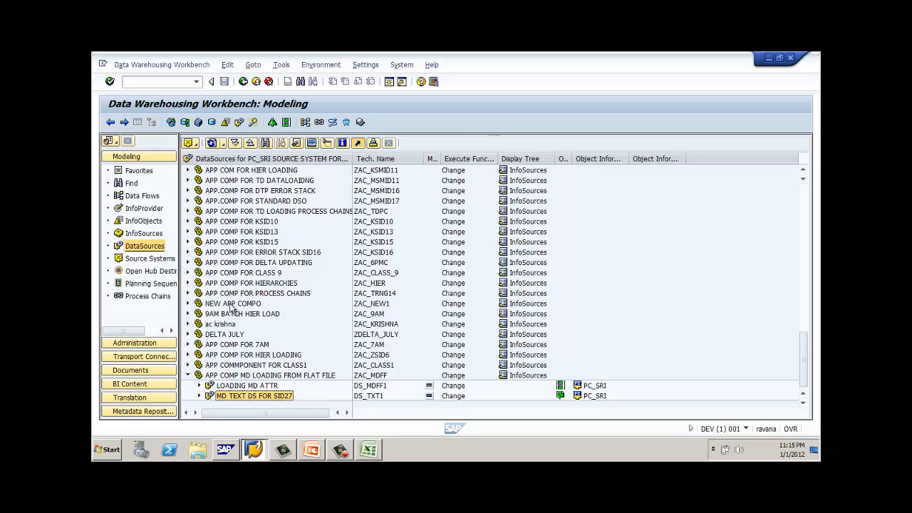
{"action": "left_click", "coordinate": [153, 221]}
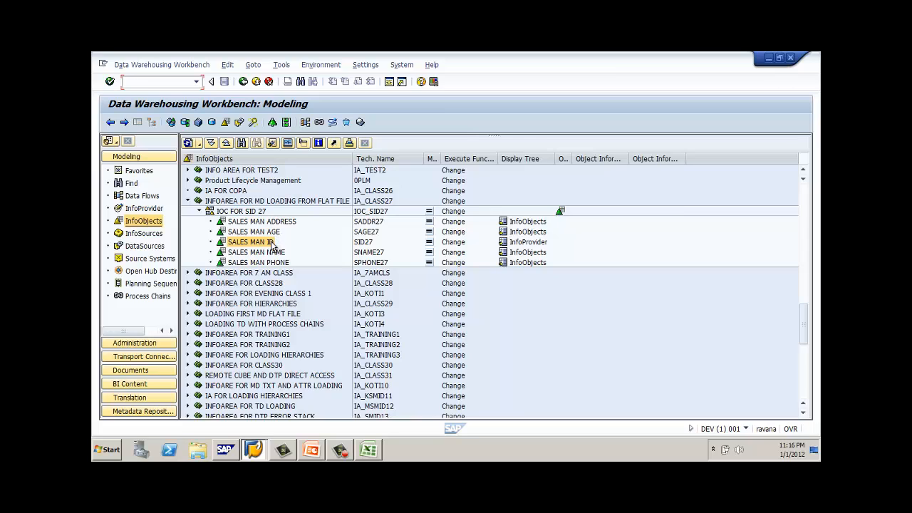
Create a characteristic SOFF_27 with the long description SALES OFFICE in the InfoObject catalog IOC FOR SID 27
{"action": "left_click", "coordinate": [266, 212]}
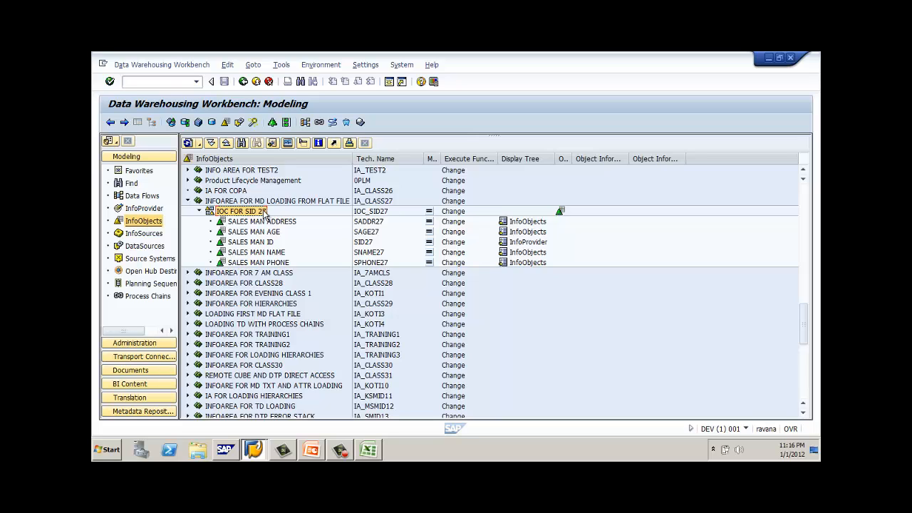
{"action": "right_click", "coordinate": [265, 212]}
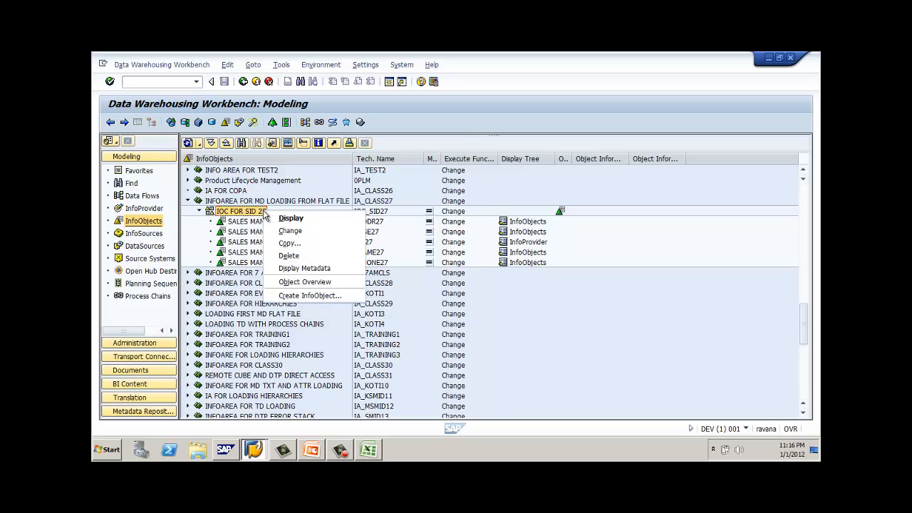
{"action": "left_click", "coordinate": [336, 295]}
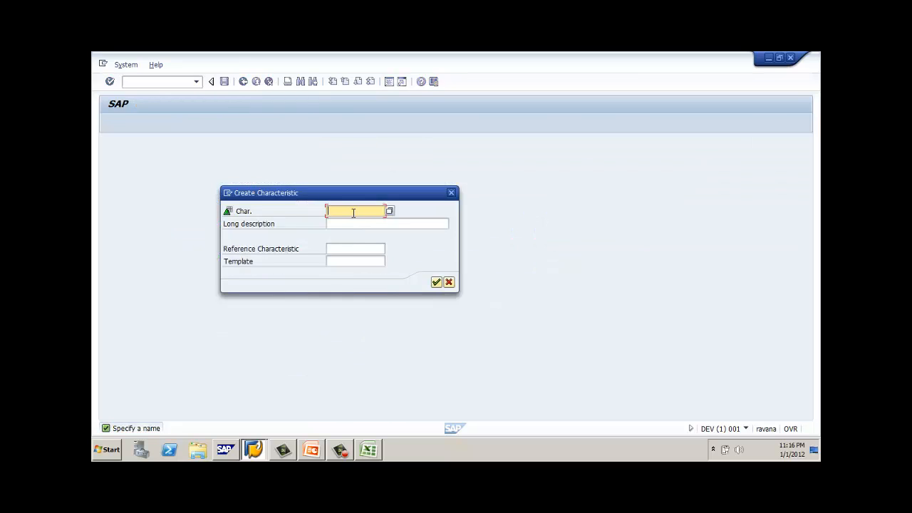
{"action": "type", "text": "SOFF"}
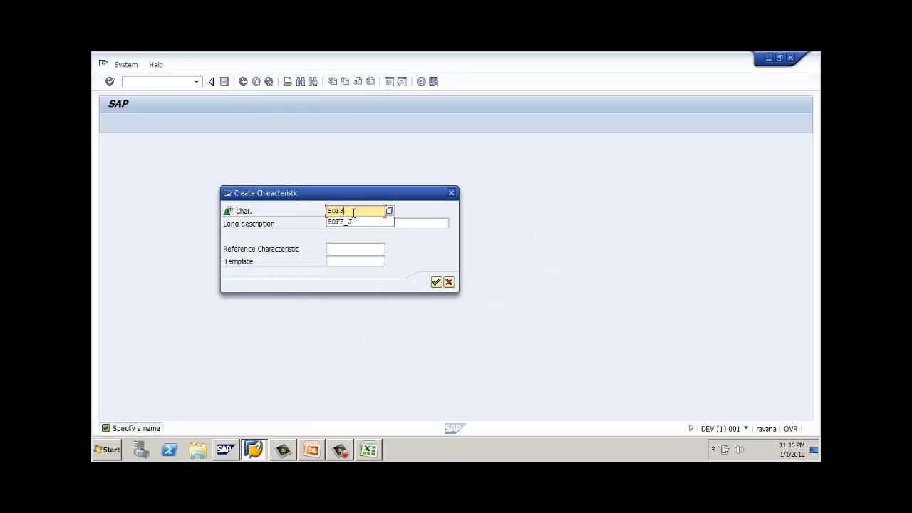
{"action": "type", "text": "_Z"}
{"action": "key", "text": "Tab"}
{"action": "type", "text": "SA"}
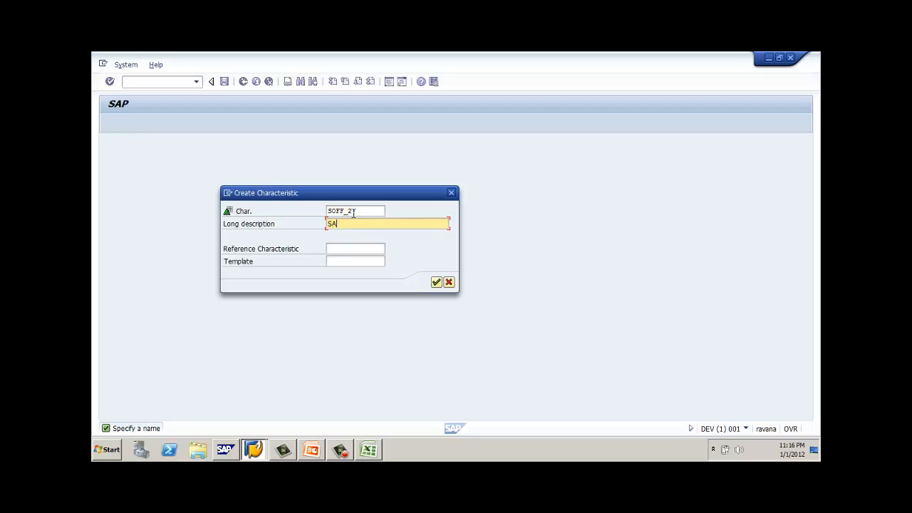
{"action": "type", "text": "LES OFFICE"}
{"action": "key", "text": "Return"}
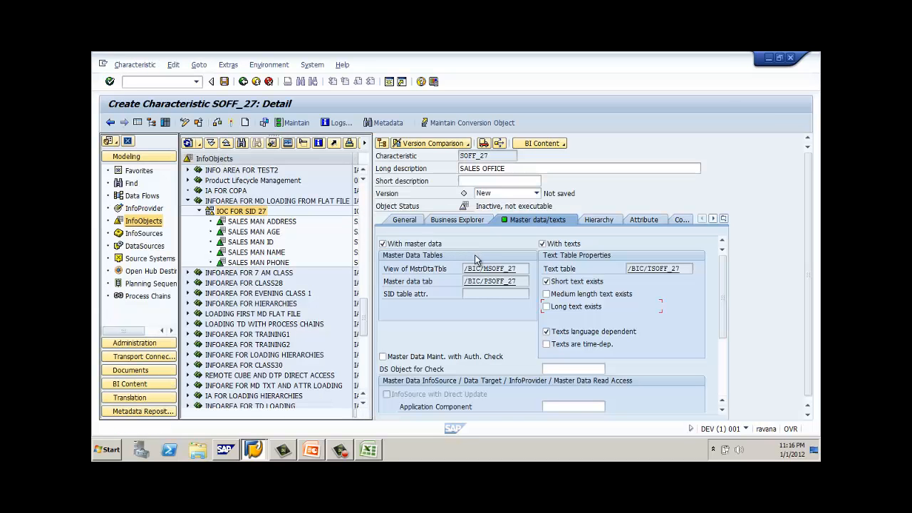
Give SOFF_27 the data type CHAR - Character String with length 15, activate it and return to the InfoObjects tree
{"action": "left_click", "coordinate": [404, 219]}
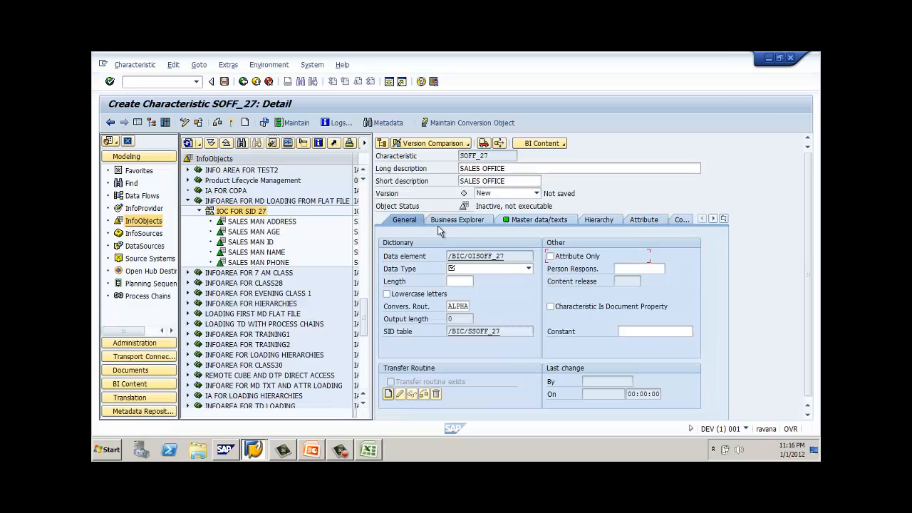
{"action": "left_click", "coordinate": [511, 269]}
{"action": "left_click", "coordinate": [505, 277]}
{"action": "left_click", "coordinate": [464, 282]}
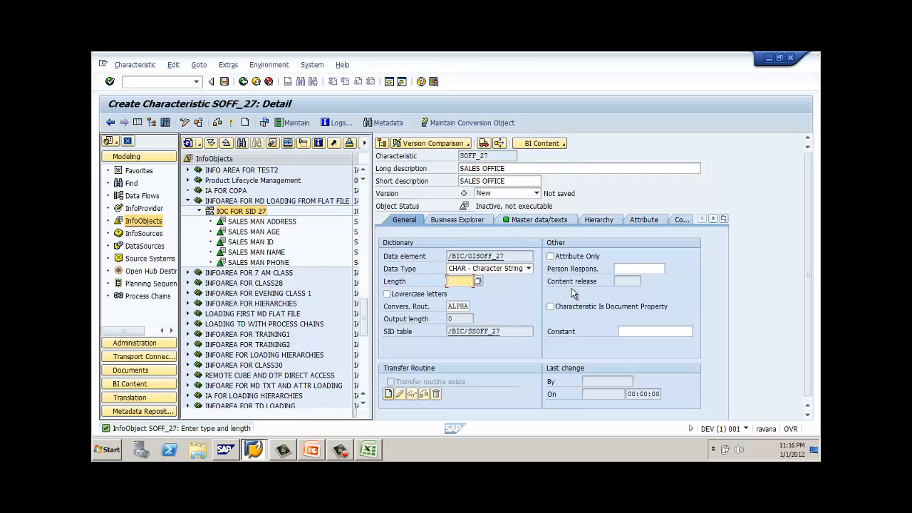
{"action": "type", "text": "15"}
{"action": "left_click", "coordinate": [232, 122]}
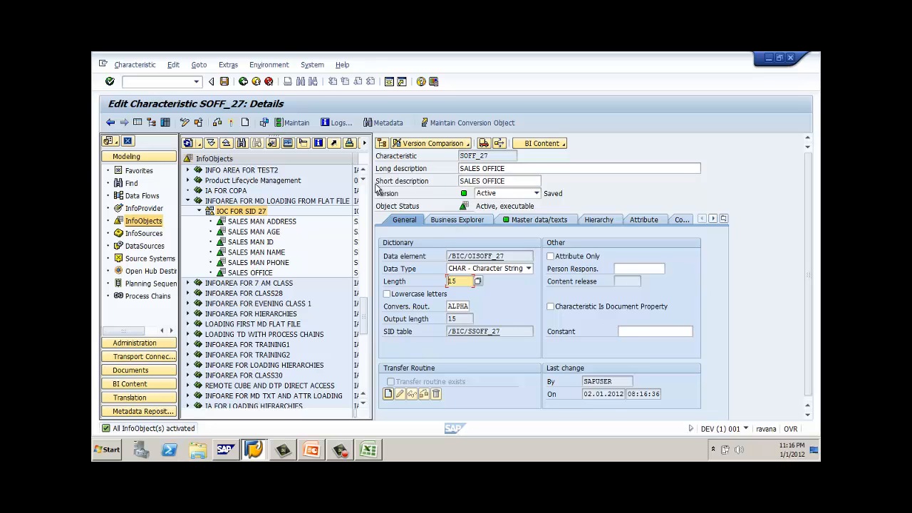
{"action": "left_click", "coordinate": [244, 81]}
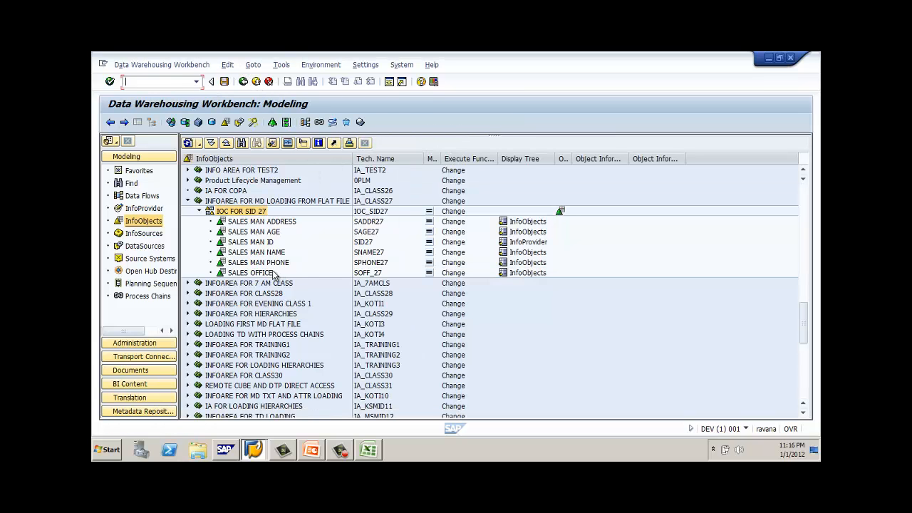
Create a characteristic SREG_27 with the long description SALES REGION in the InfoObject catalog IOC FOR SID 27
{"action": "left_click", "coordinate": [267, 274]}
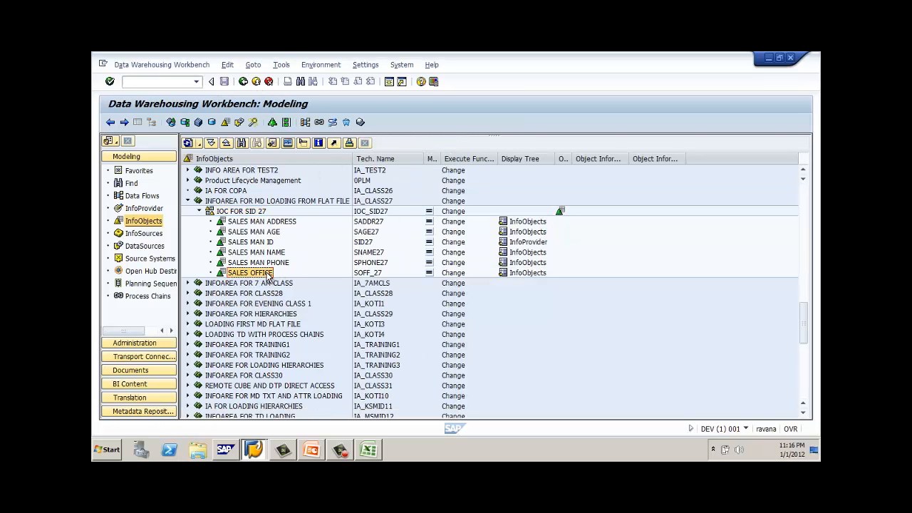
{"action": "left_click", "coordinate": [264, 212]}
{"action": "right_click", "coordinate": [265, 213]}
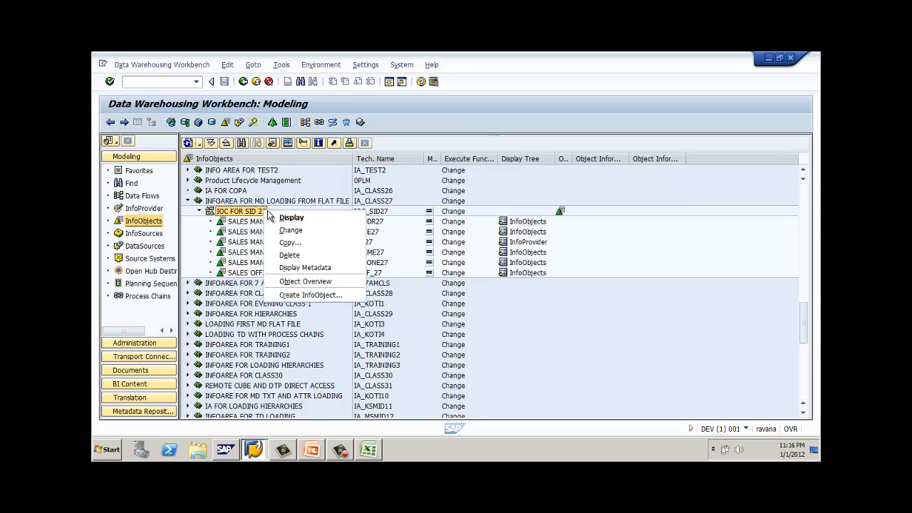
{"action": "left_click", "coordinate": [339, 297]}
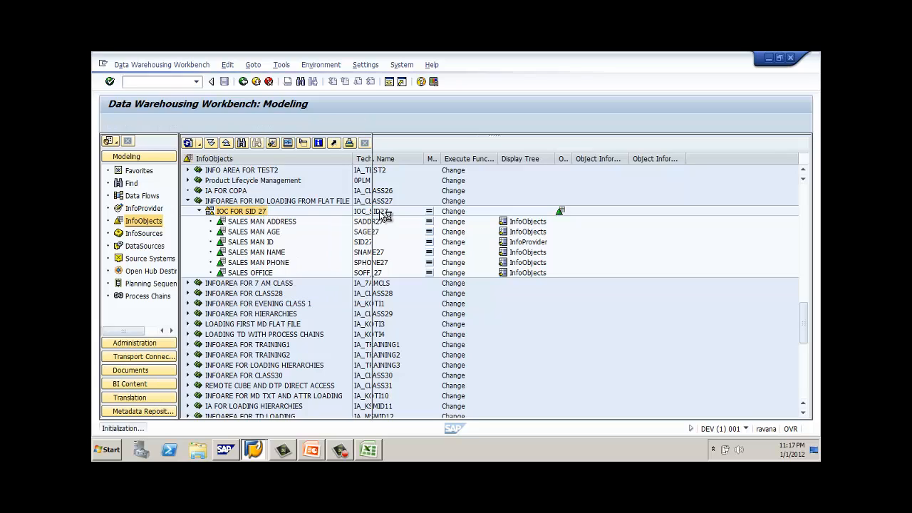
{"action": "type", "text": "SR"}
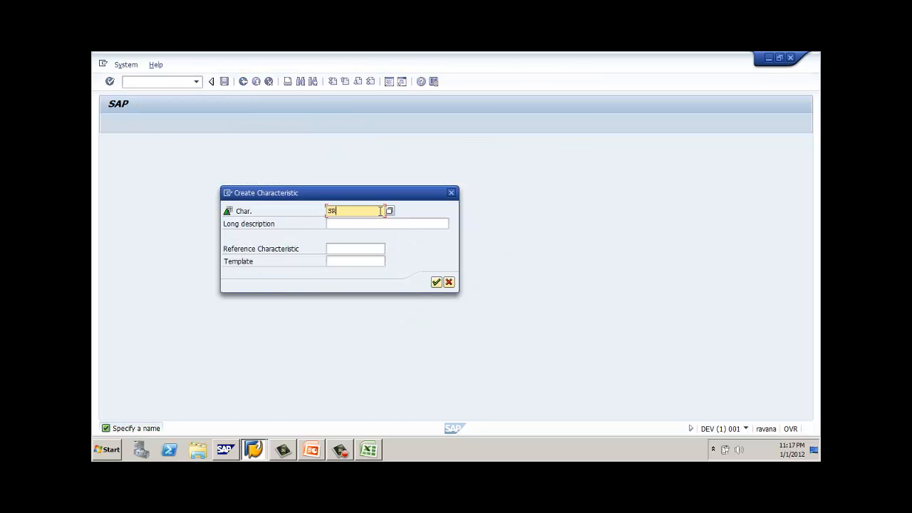
{"action": "type", "text": "EG_27"}
{"action": "key", "text": "Tab"}
{"action": "type", "text": "SALES R"}
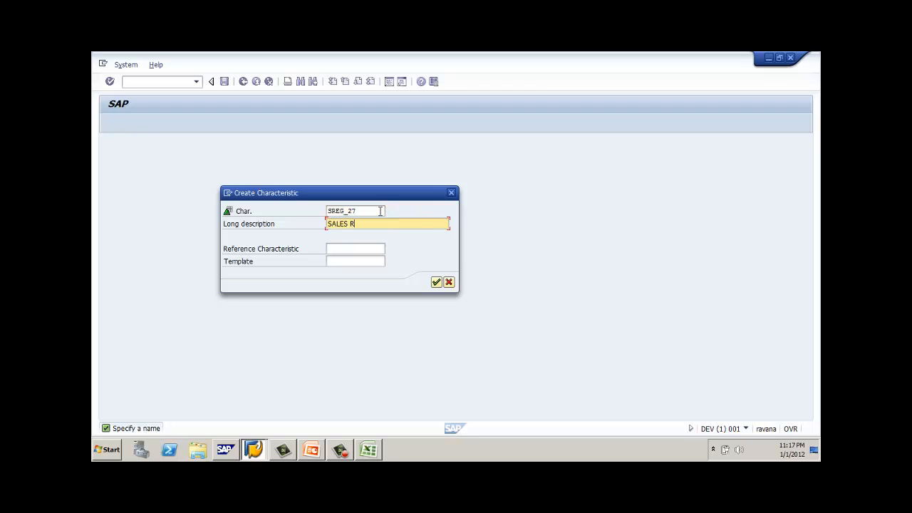
{"action": "type", "text": "EGION"}
{"action": "key", "text": "Return"}
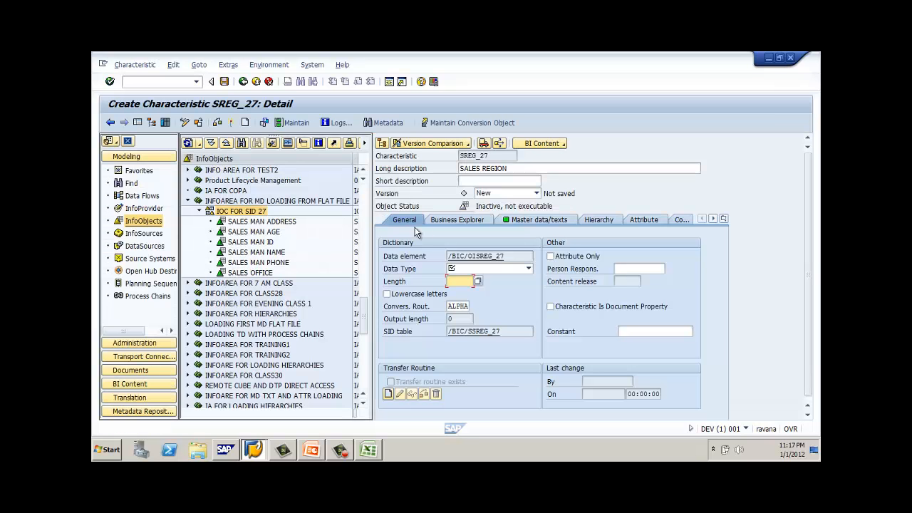
Give SREG_27 the data type CHAR - Character String with length 15, activate it and return to the InfoObjects tree
{"action": "left_click", "coordinate": [487, 269]}
{"action": "left_click", "coordinate": [489, 279]}
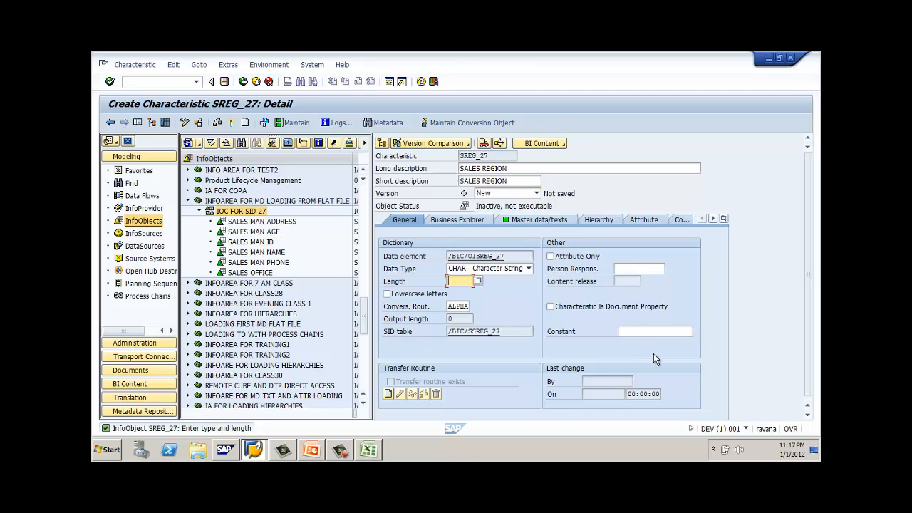
{"action": "type", "text": "15"}
{"action": "left_click", "coordinate": [232, 123]}
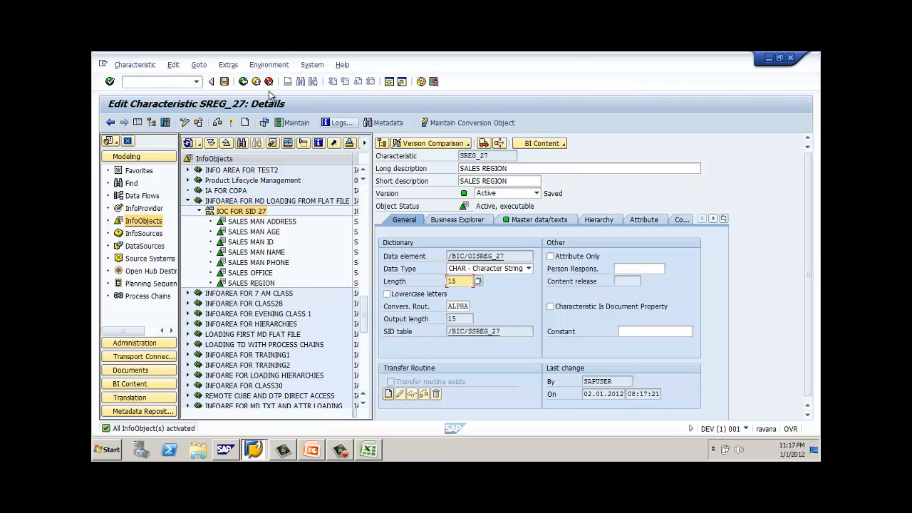
{"action": "left_click", "coordinate": [243, 81]}
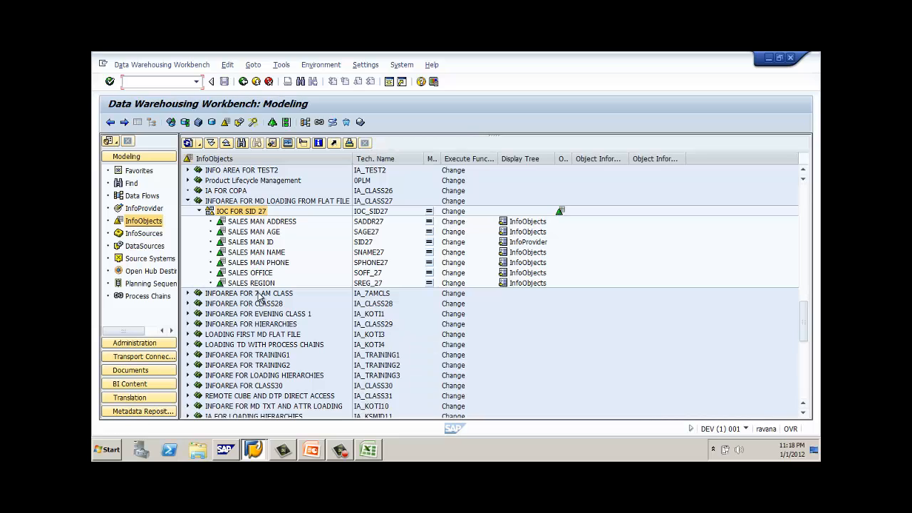
{"action": "left_click", "coordinate": [262, 283]}
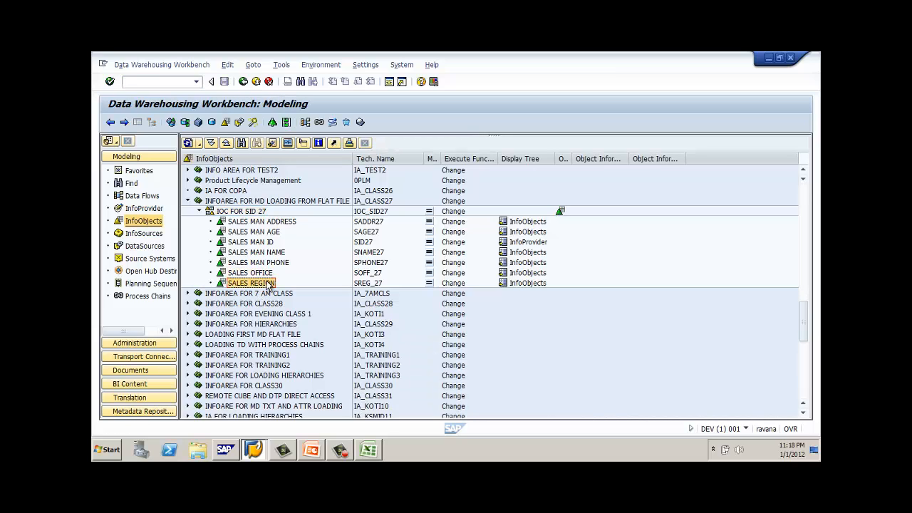
{"action": "left_click", "coordinate": [267, 274]}
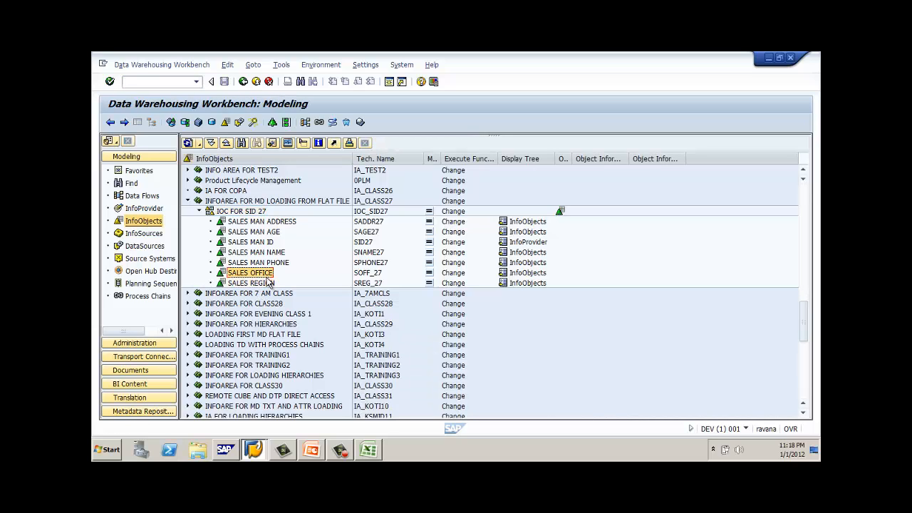
{"action": "left_click", "coordinate": [267, 283]}
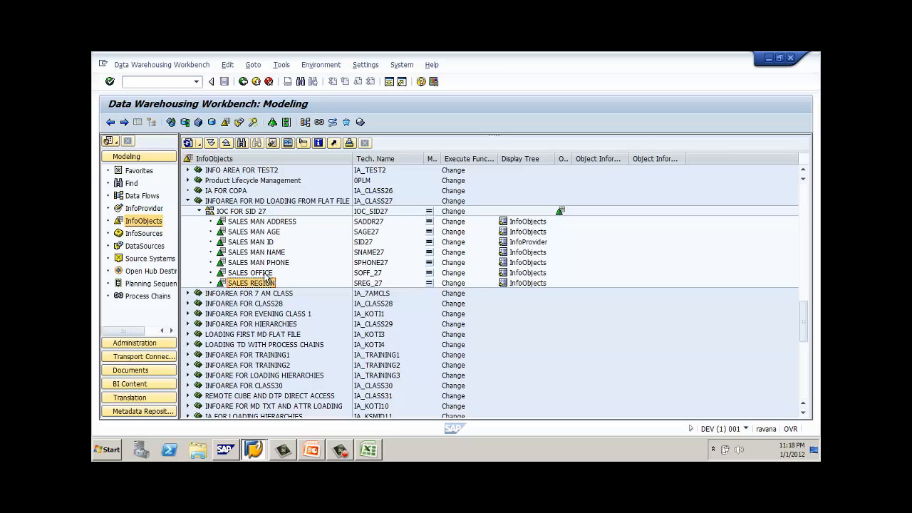
Open the characteristic SALES MAN ID (SID27) in edit mode and enable it with hierarchies
{"action": "left_click", "coordinate": [270, 243]}
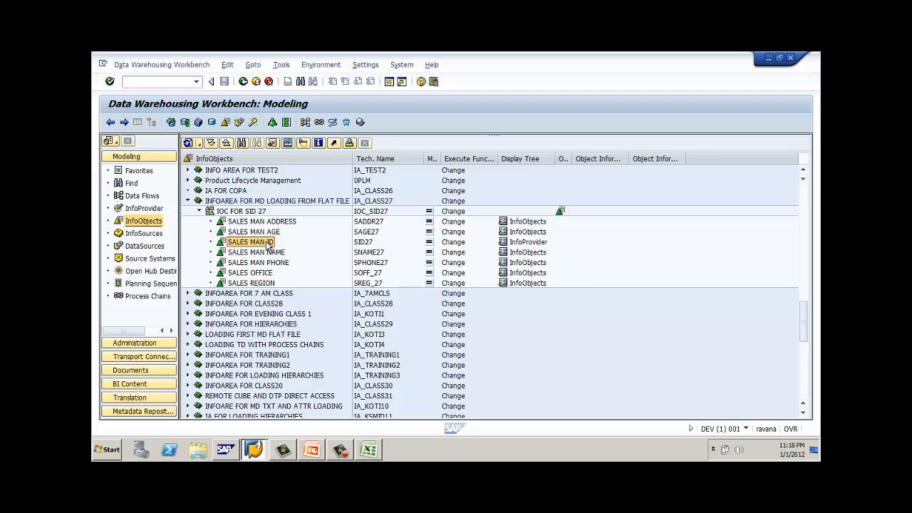
{"action": "double_click", "coordinate": [269, 243]}
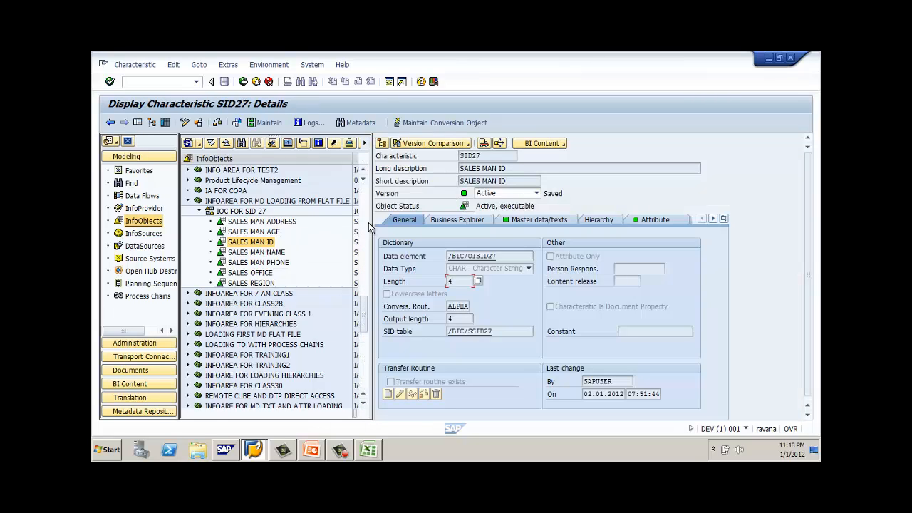
{"action": "left_click", "coordinate": [596, 221]}
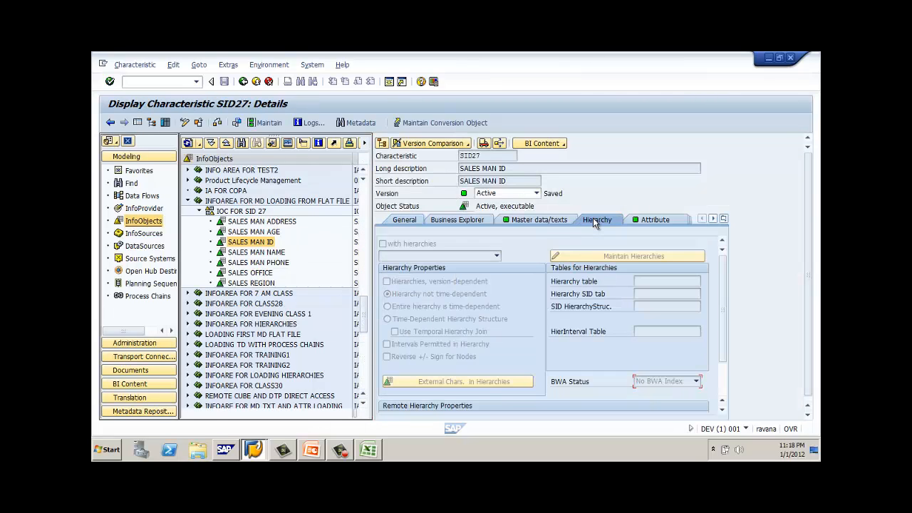
{"action": "left_click", "coordinate": [186, 123]}
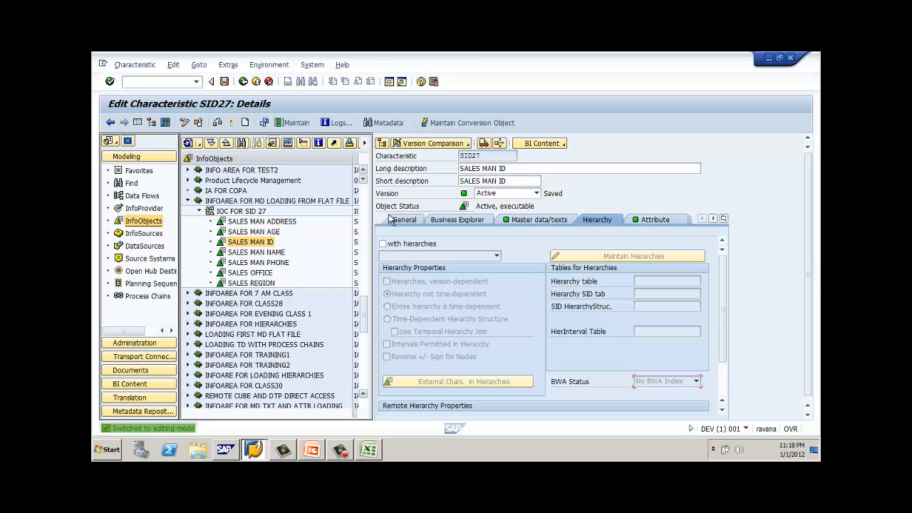
{"action": "left_click", "coordinate": [402, 246]}
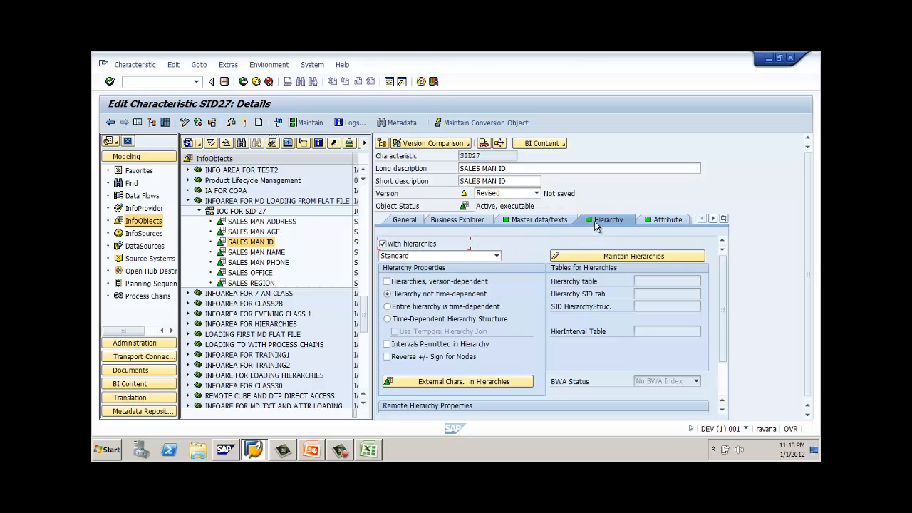
{"action": "left_click", "coordinate": [426, 245]}
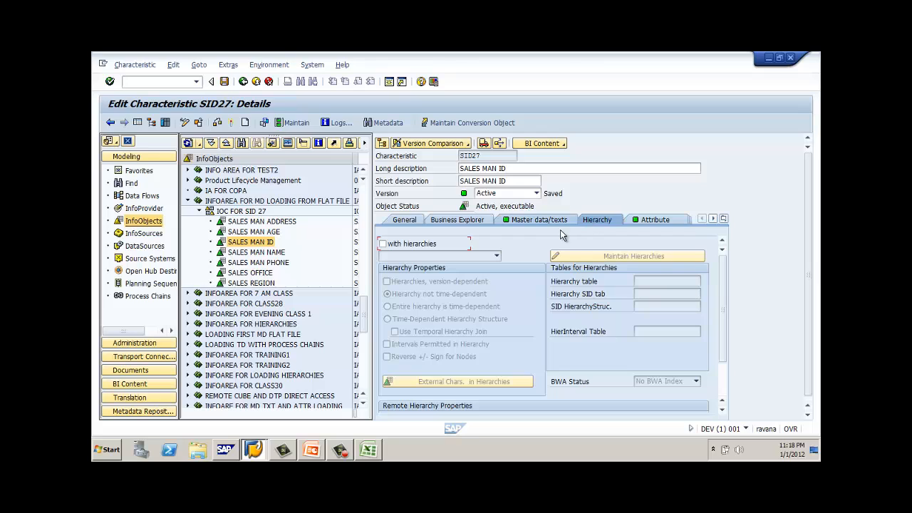
{"action": "left_click", "coordinate": [417, 244]}
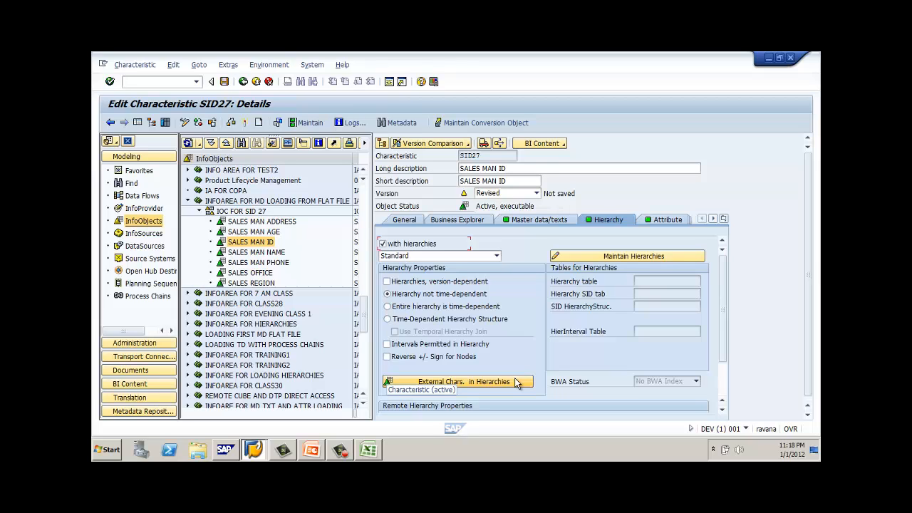
Find SOFF_27 in the characteristics template and add it to the external characteristics in SID27's hierarchies
{"action": "left_click", "coordinate": [268, 274]}
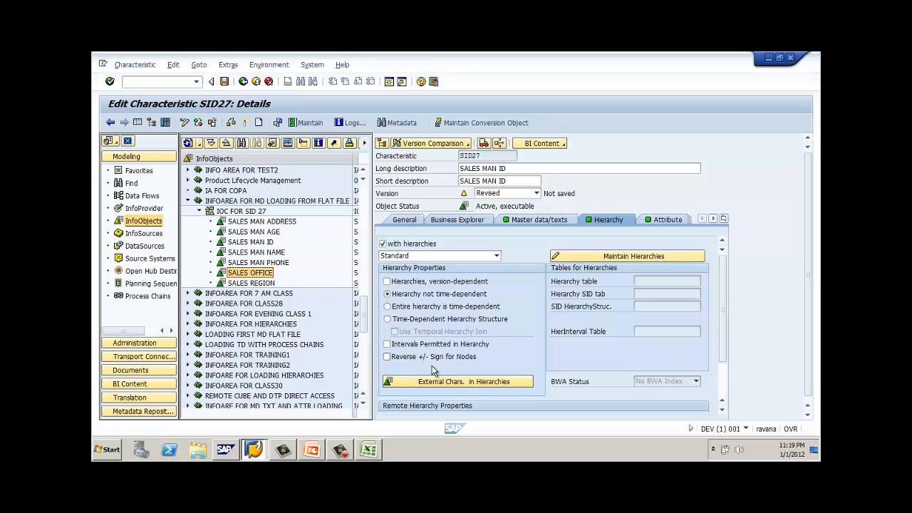
{"action": "left_click", "coordinate": [449, 384]}
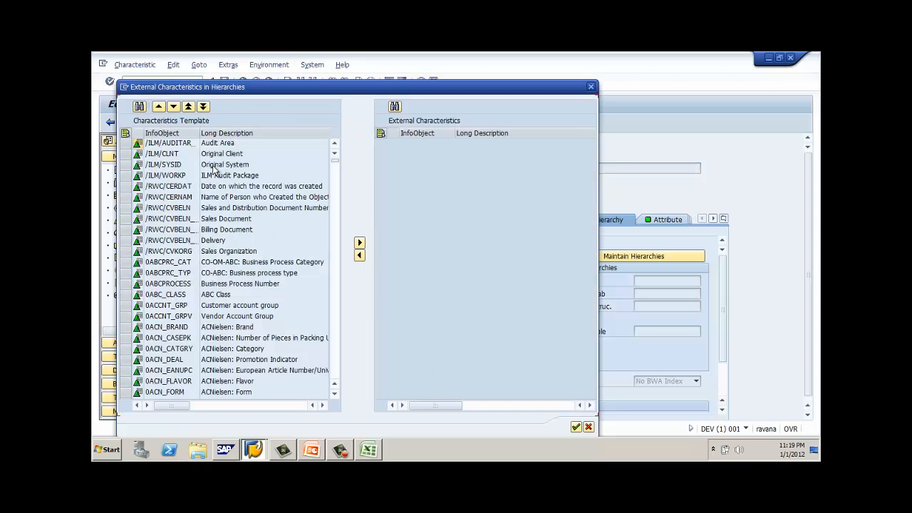
{"action": "left_click_drag", "start_coordinate": [222, 87], "coordinate": [375, 73]}
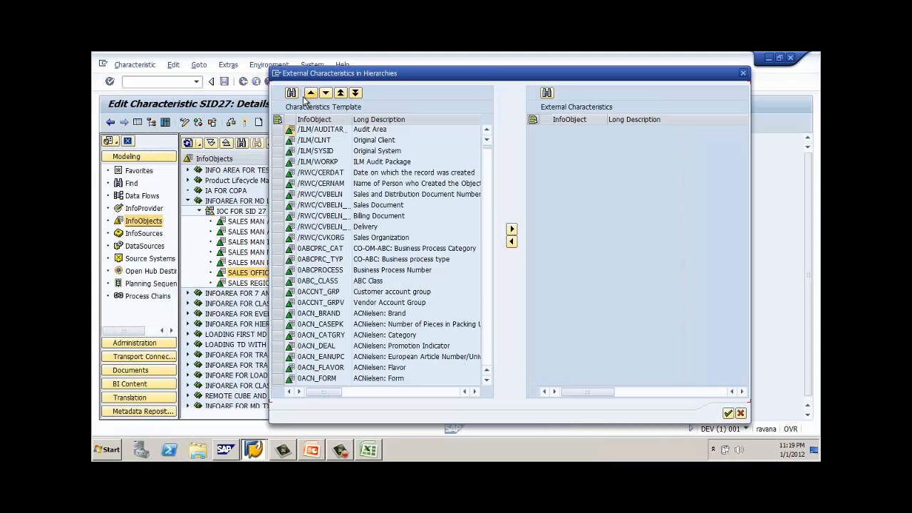
{"action": "left_click", "coordinate": [291, 93]}
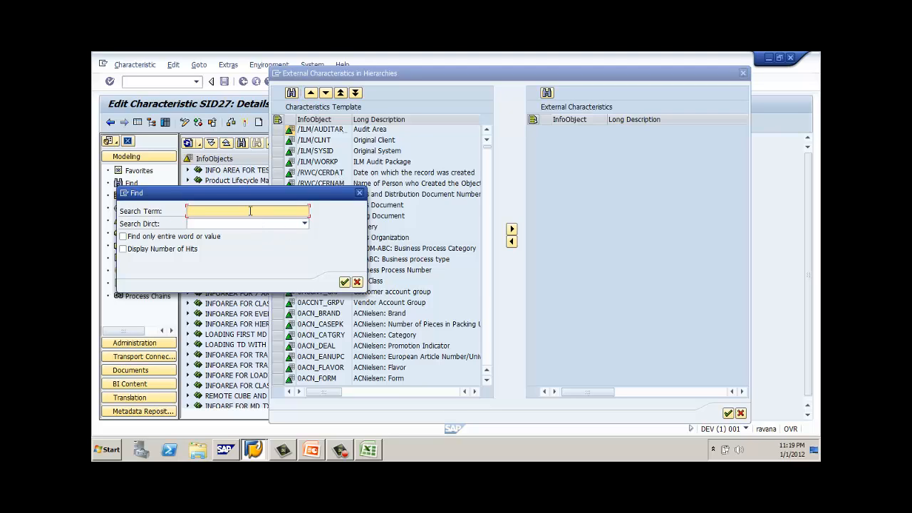
{"action": "type", "text": "SOFF_27"}
{"action": "key", "text": "Return"}
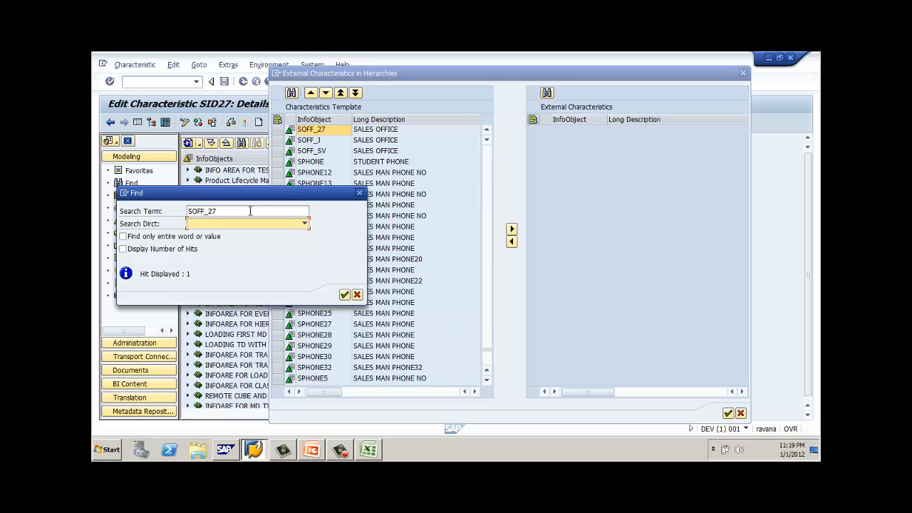
{"action": "left_click", "coordinate": [357, 295]}
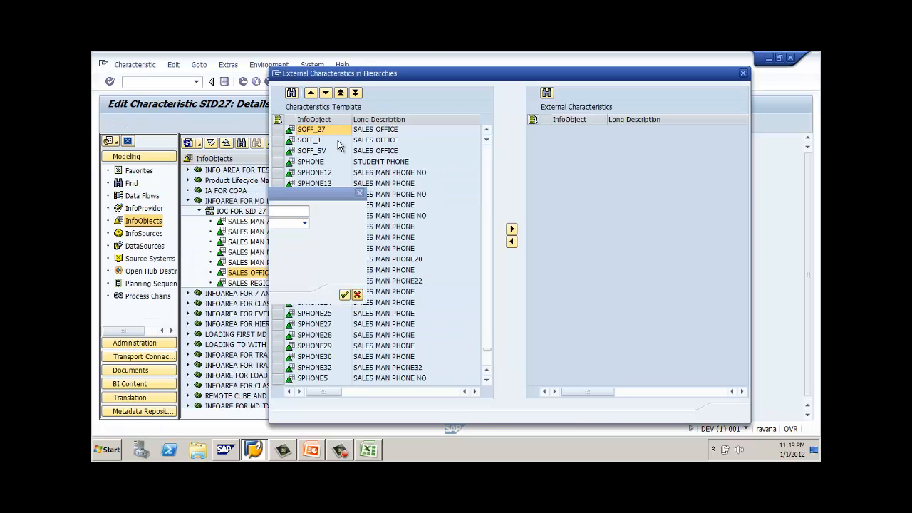
{"action": "left_click", "coordinate": [280, 130]}
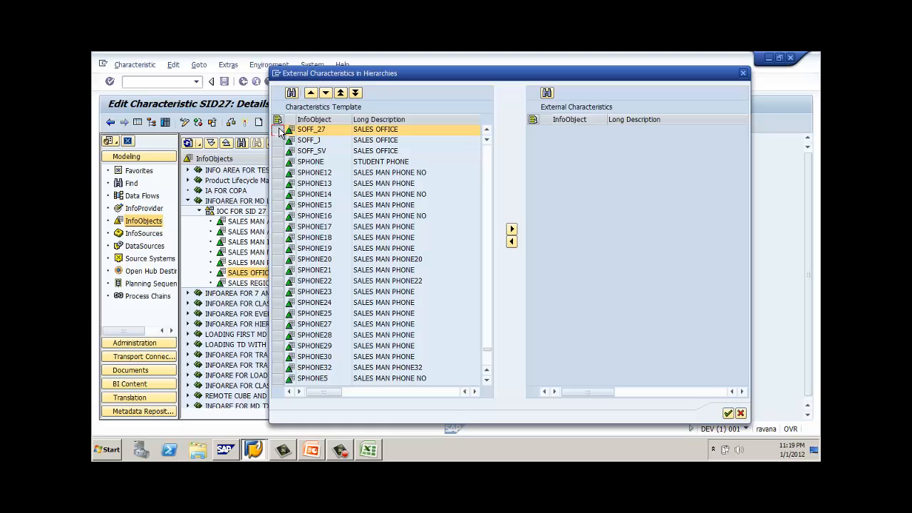
{"action": "left_click", "coordinate": [513, 231]}
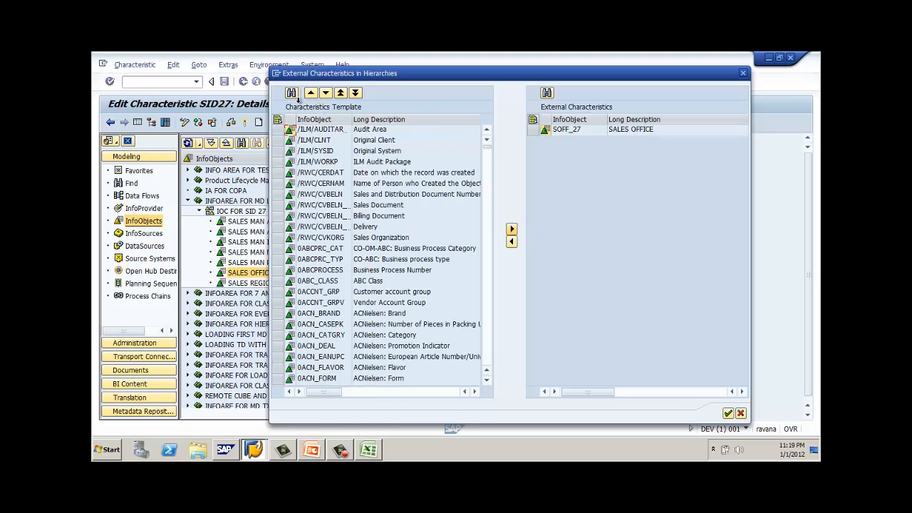
Find SREG_27 in the characteristics template, add it to the external characteristics and accept the selection
{"action": "left_click", "coordinate": [292, 95]}
{"action": "type", "text": "SREG_27"}
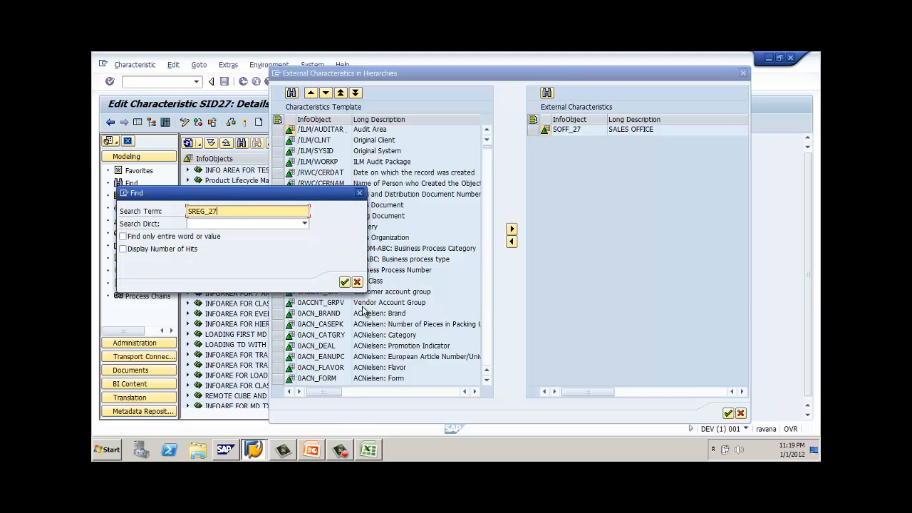
{"action": "key", "text": "Return"}
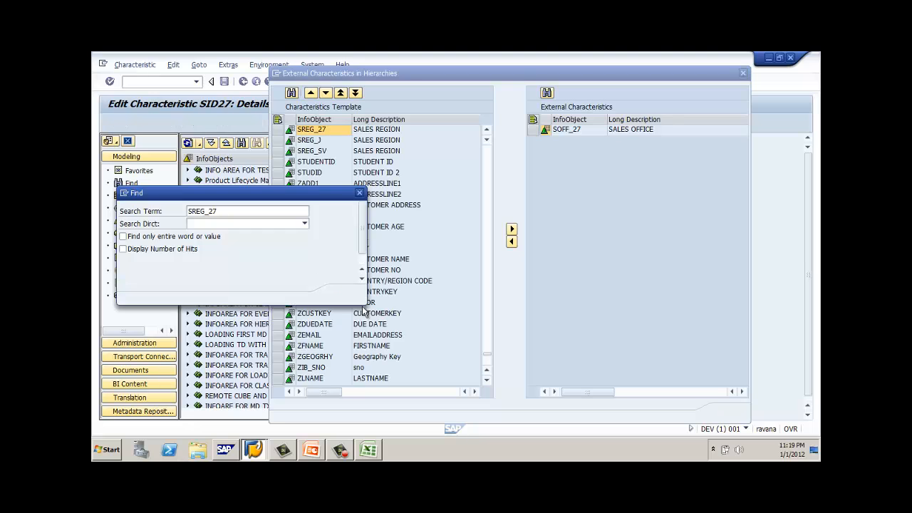
{"action": "left_click", "coordinate": [357, 294]}
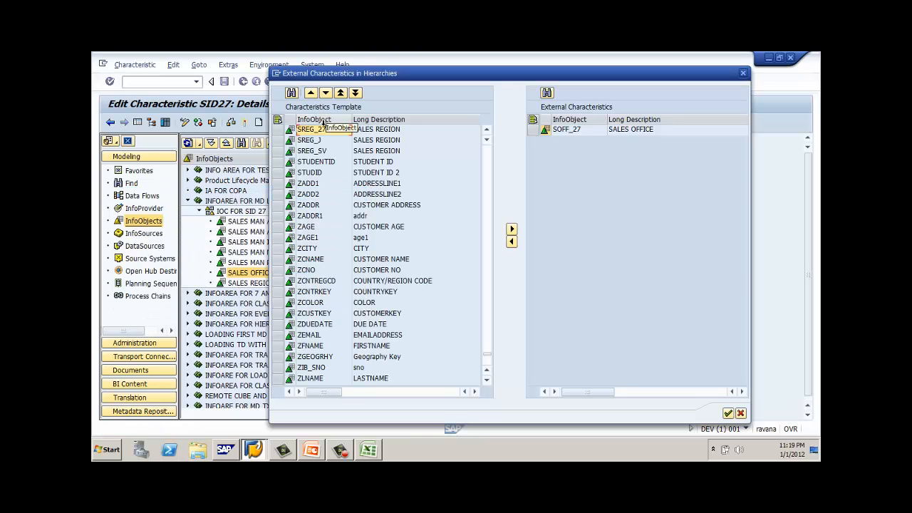
{"action": "left_click", "coordinate": [277, 130]}
{"action": "left_click", "coordinate": [512, 229]}
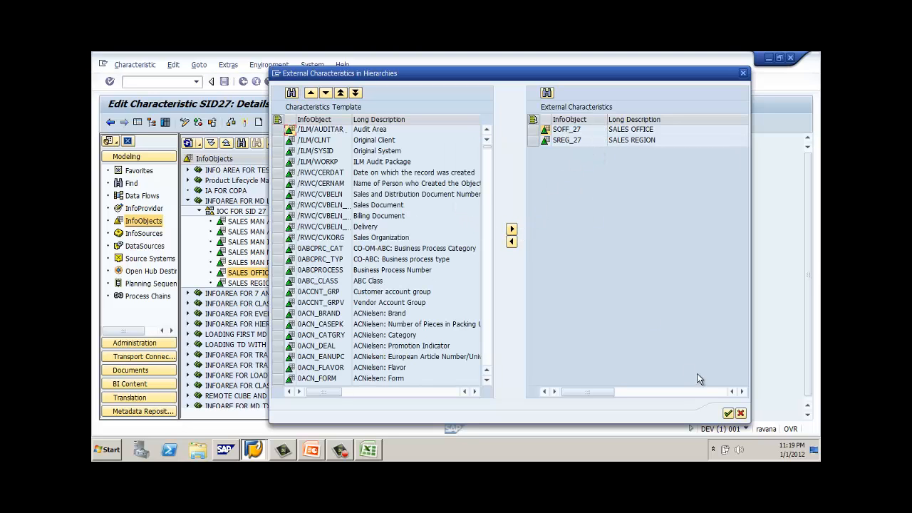
{"action": "left_click", "coordinate": [728, 414]}
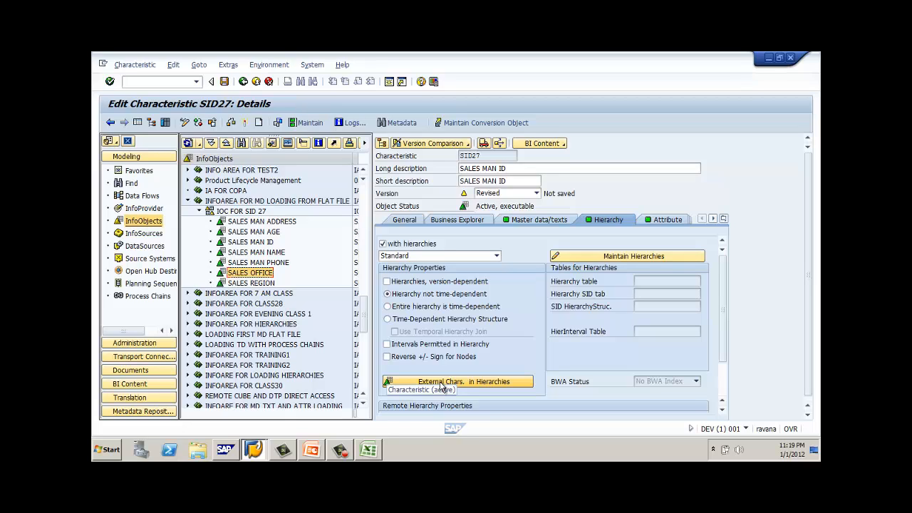
Activate the changed characteristic SID27, leave it and show the InfoProvider tree
{"action": "left_click", "coordinate": [245, 123]}
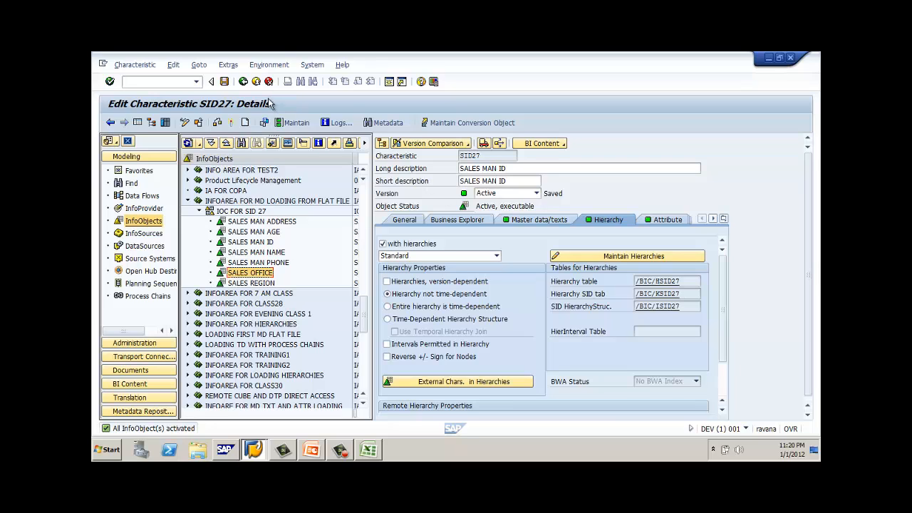
{"action": "left_click", "coordinate": [243, 82]}
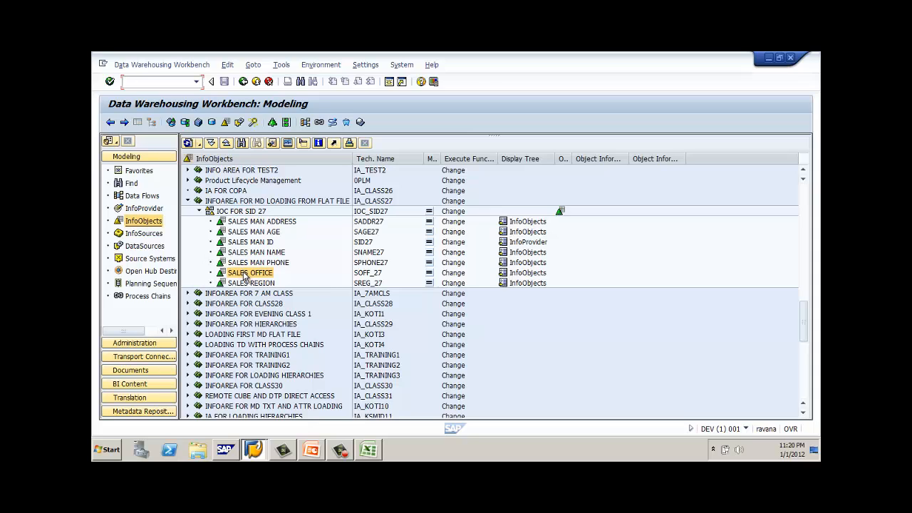
{"action": "left_click", "coordinate": [158, 210]}
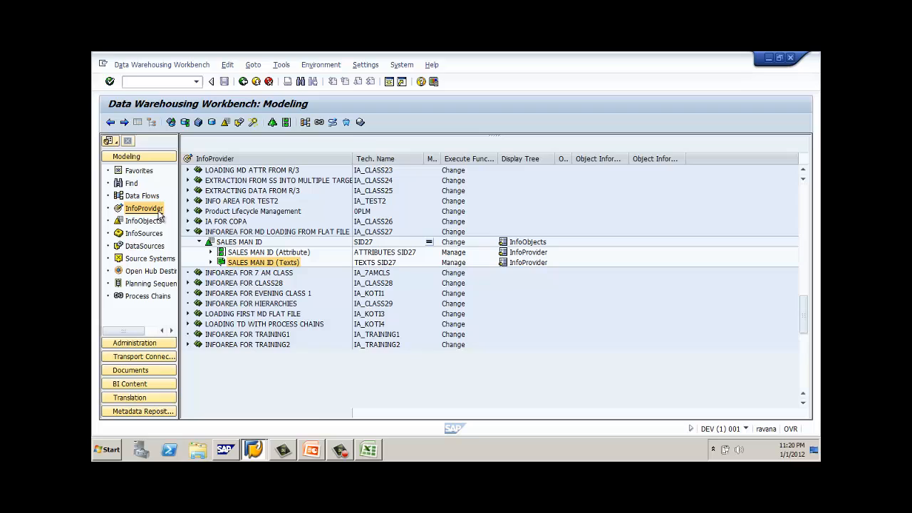
Refresh the SALES MAN ID (SID27) subtree in the InfoProvider tree and select its hierarchies node
{"action": "left_click", "coordinate": [242, 242]}
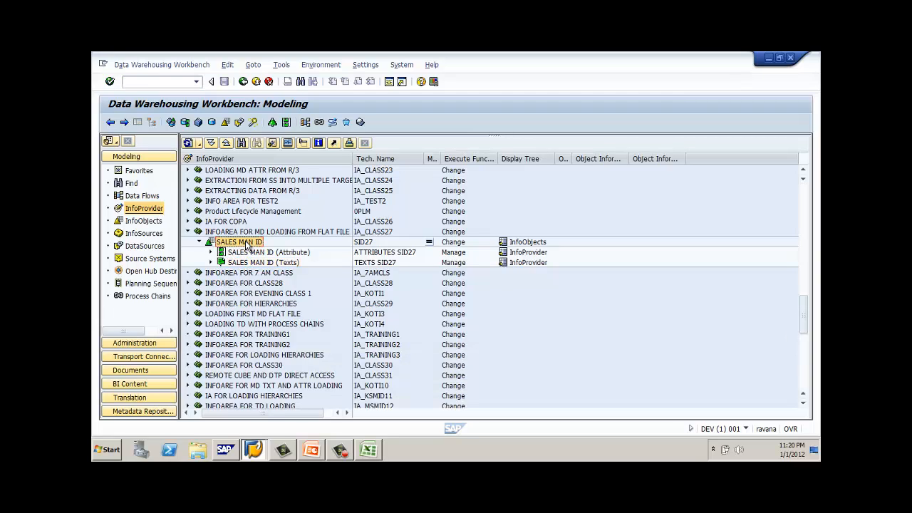
{"action": "left_click", "coordinate": [191, 144]}
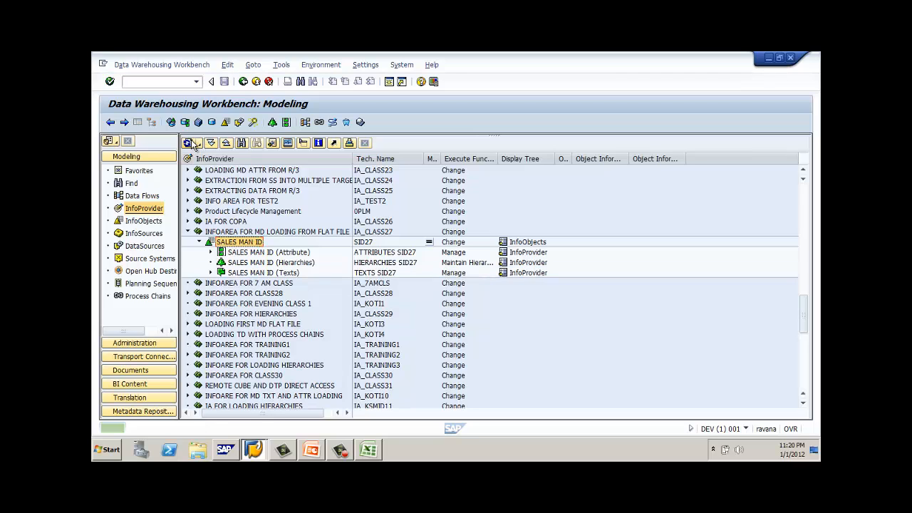
{"action": "left_click", "coordinate": [305, 263]}
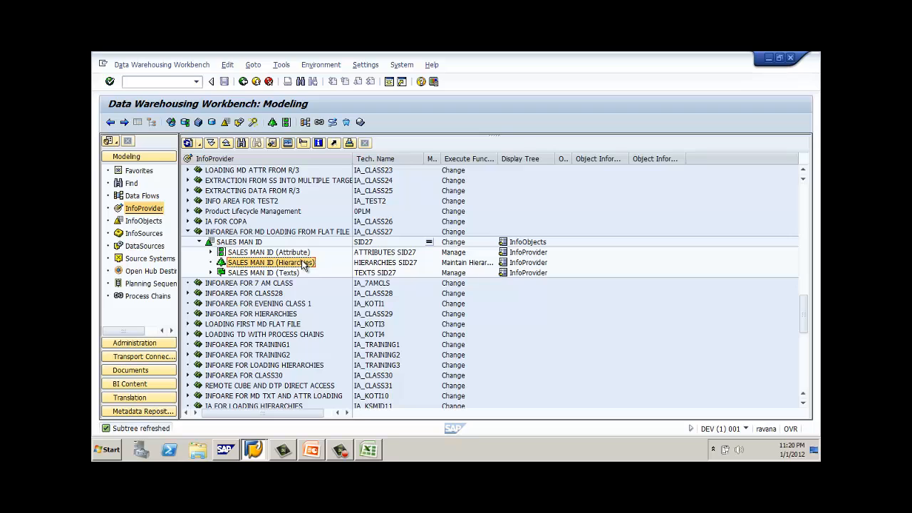
Try to create DataSource DS_HIER1 with data type Hierarchies under the application component APP COMP MD LOADING FROM FLAT FILE
{"action": "left_click", "coordinate": [146, 246]}
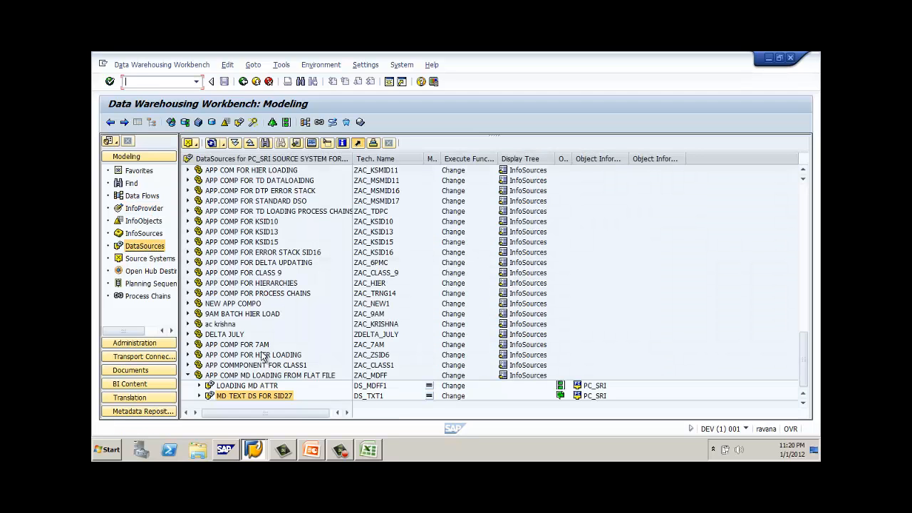
{"action": "left_click", "coordinate": [303, 376]}
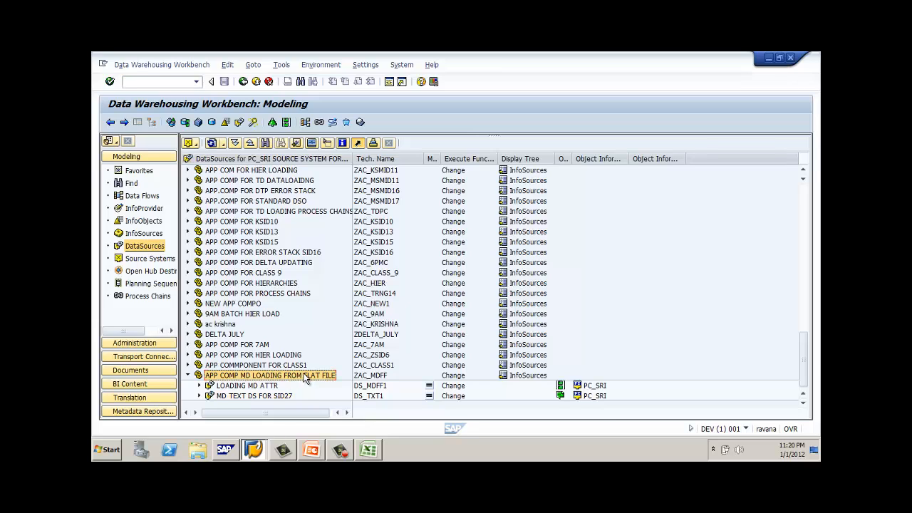
{"action": "right_click", "coordinate": [305, 377]}
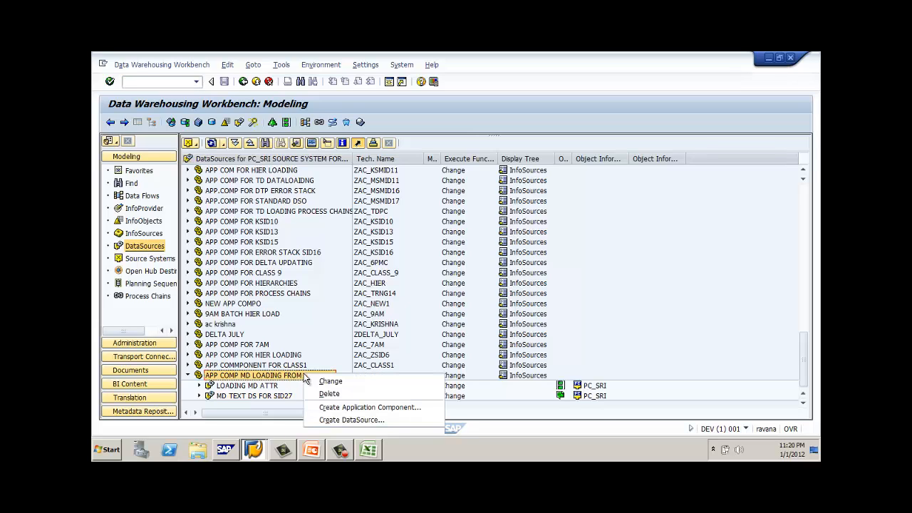
{"action": "left_click", "coordinate": [338, 420]}
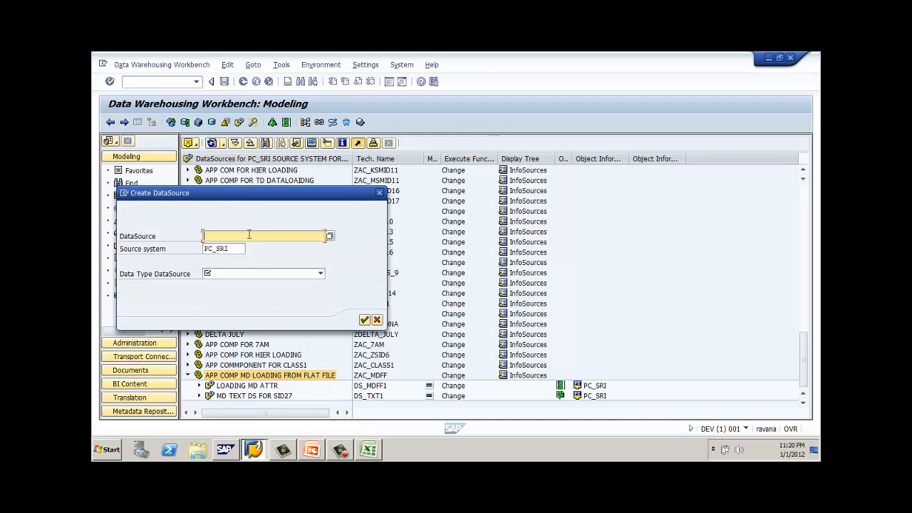
{"action": "type", "text": "DS_HIER"}
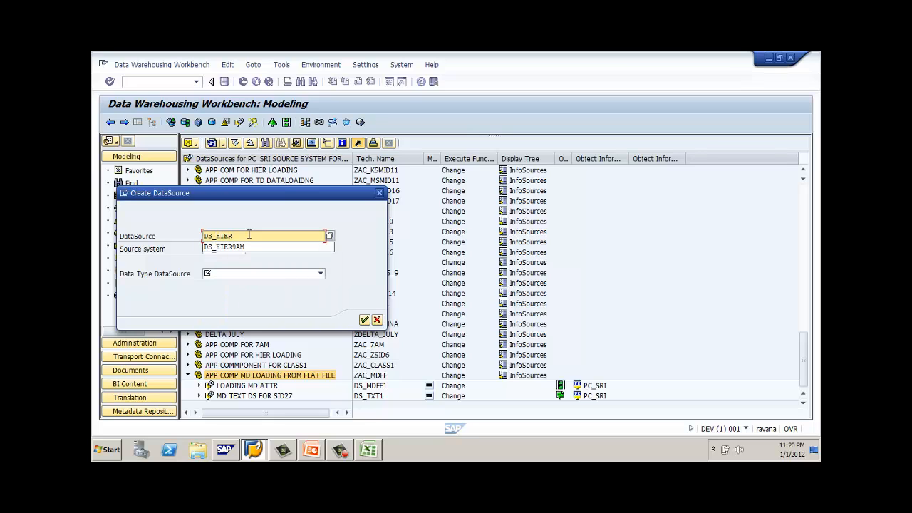
{"action": "type", "text": "1"}
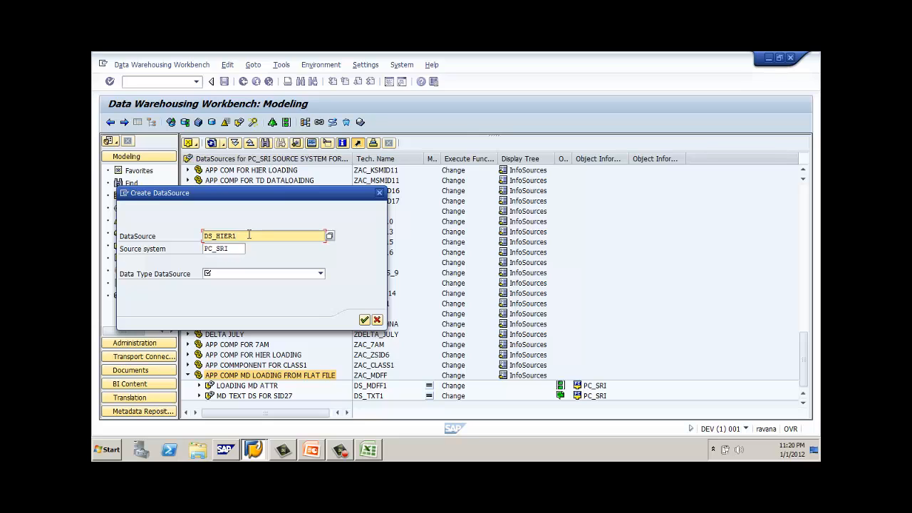
{"action": "key", "text": "Tab"}
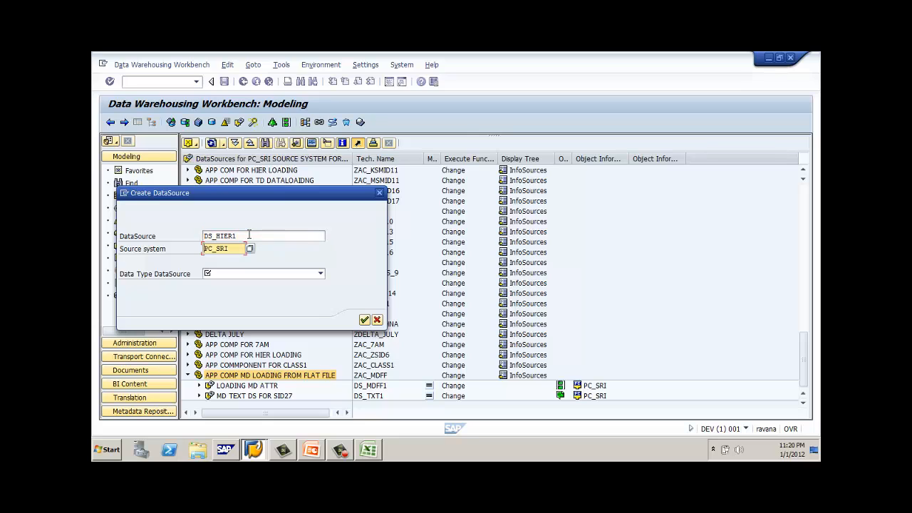
{"action": "left_click", "coordinate": [245, 274]}
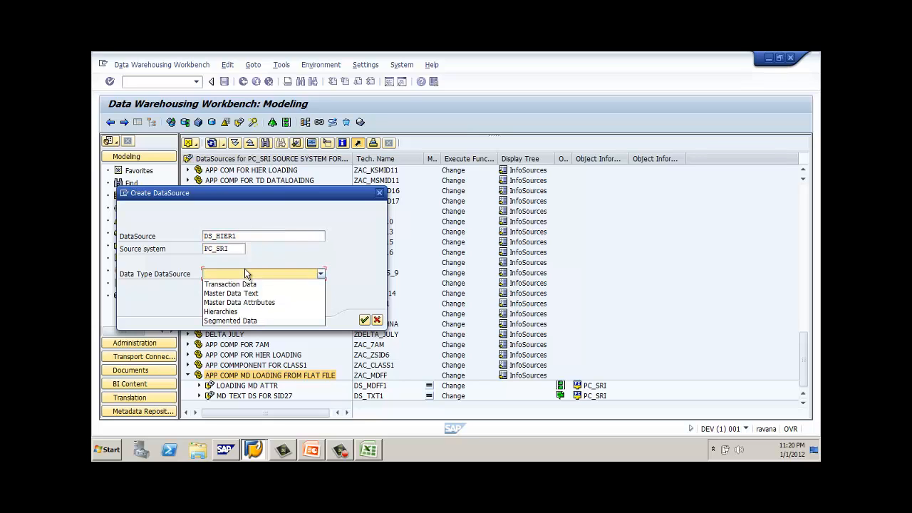
{"action": "left_click", "coordinate": [236, 314]}
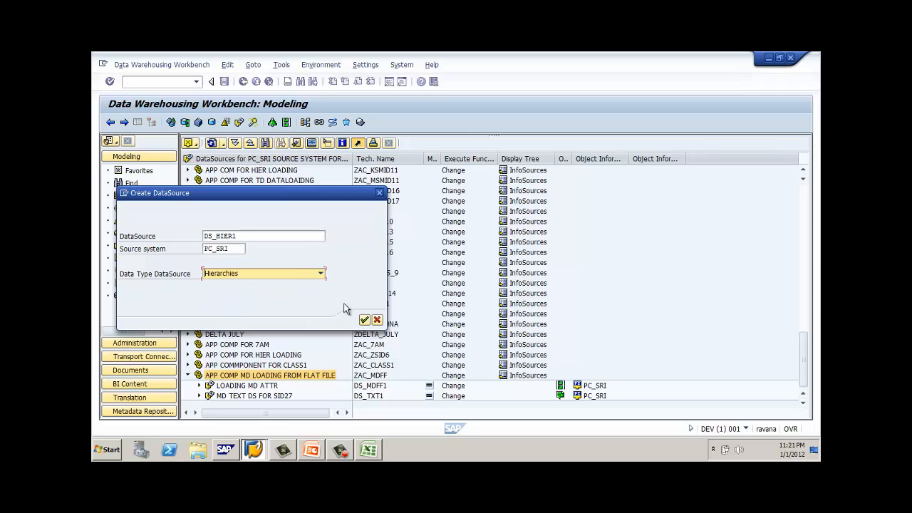
{"action": "left_click", "coordinate": [364, 320]}
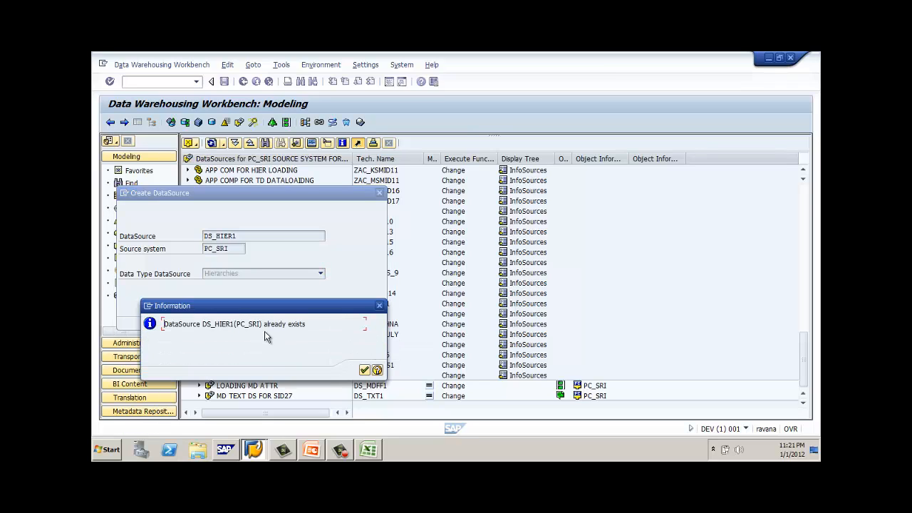
{"action": "left_click", "coordinate": [364, 370]}
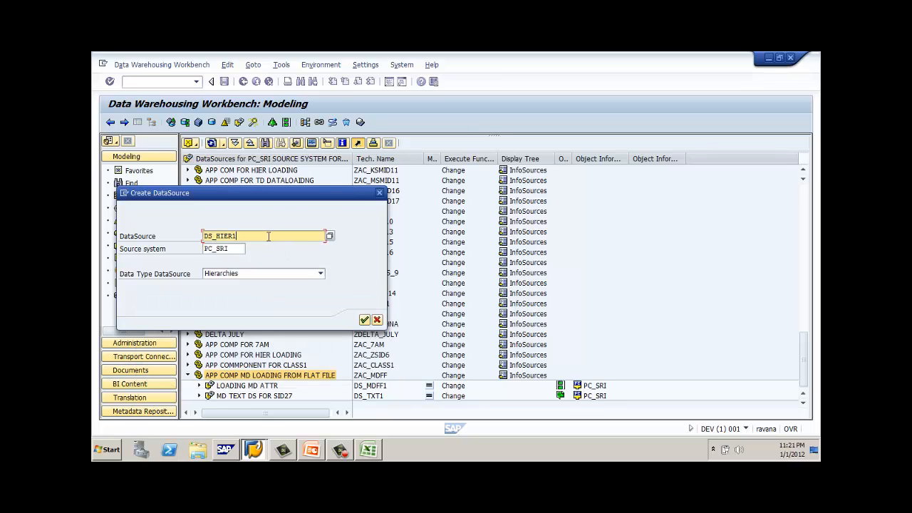
Change the new DataSource's name to DS_HIER27 and create it
{"action": "key", "text": "BackSpace"}
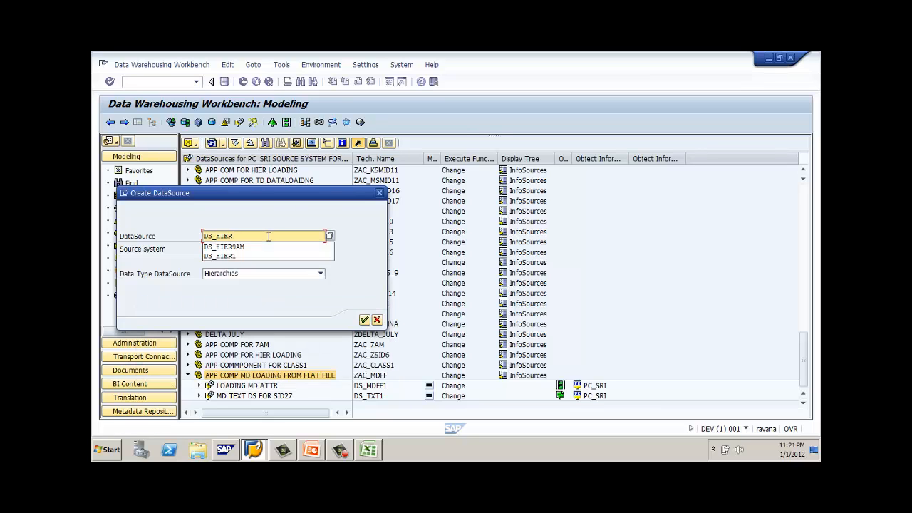
{"action": "type", "text": "27"}
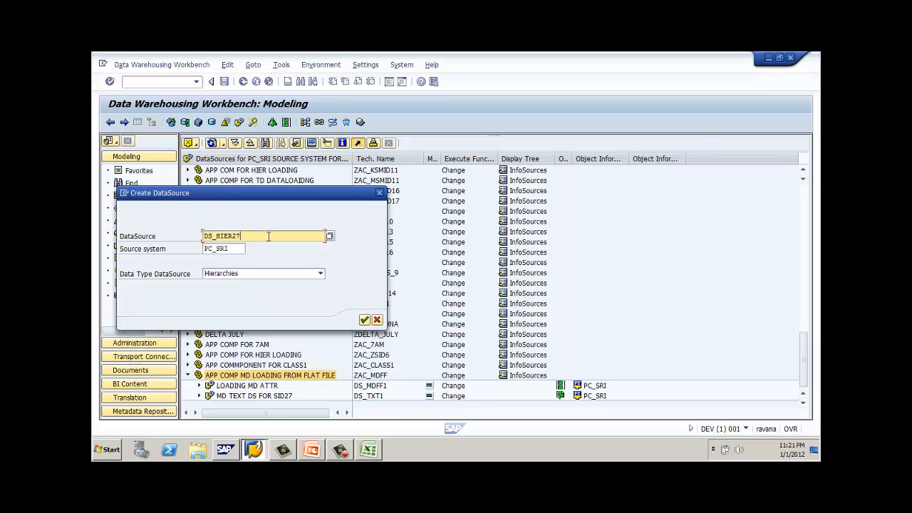
{"action": "left_click", "coordinate": [365, 320]}
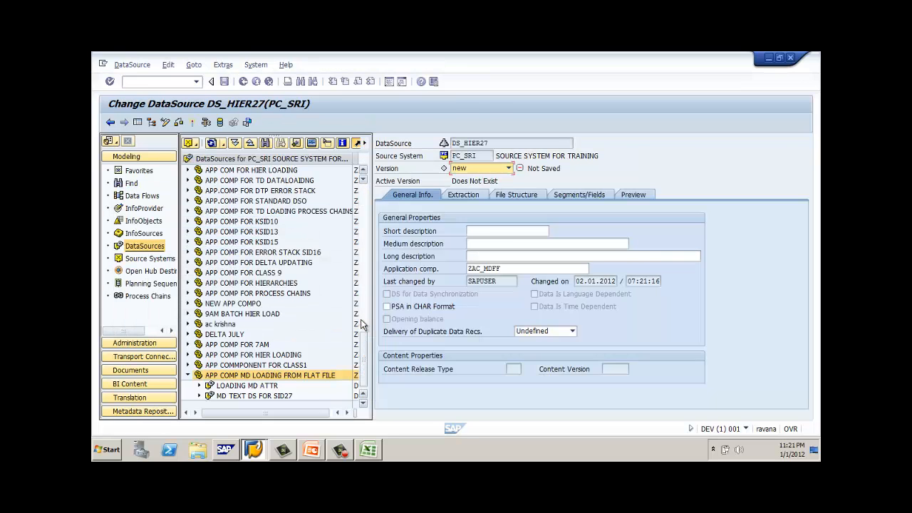
Enter DS FOR HIER LOADING as the short, medium and long description of DataSource DS_HIER27
{"action": "left_click", "coordinate": [515, 231]}
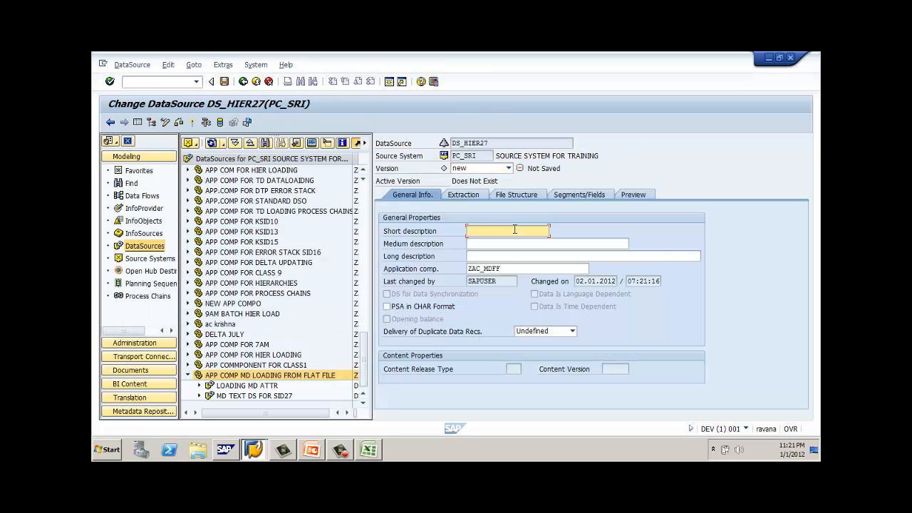
{"action": "type", "text": "DS FOR HIER LOADING"}
{"action": "key", "text": "shift+Home"}
{"action": "key", "text": "ctrl+c"}
{"action": "key", "text": "Tab"}
{"action": "key", "text": "ctrl+v"}
{"action": "key", "text": "Tab"}
{"action": "key", "text": "ctrl+v"}
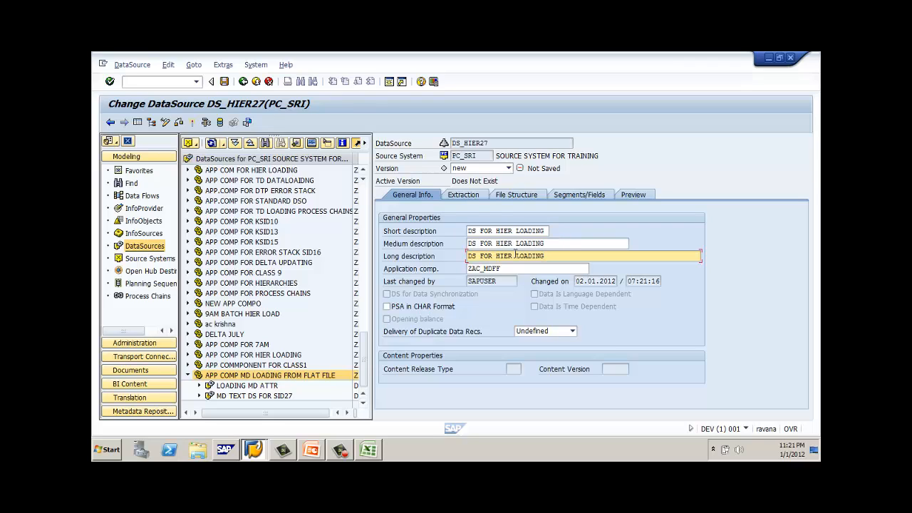
Show DS_HIER27's extraction settings without the navigation trees, and browse the workstation's flat files without choosing one
{"action": "left_click", "coordinate": [475, 194]}
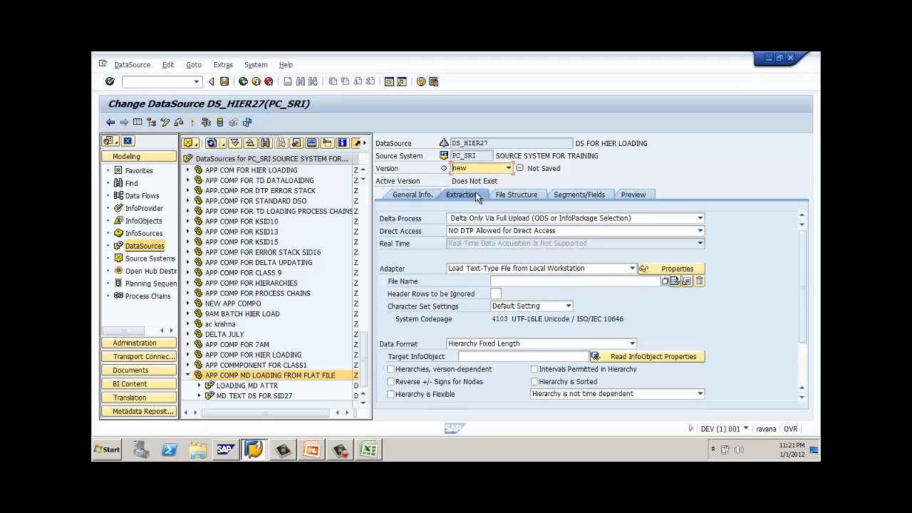
{"action": "left_click", "coordinate": [142, 121]}
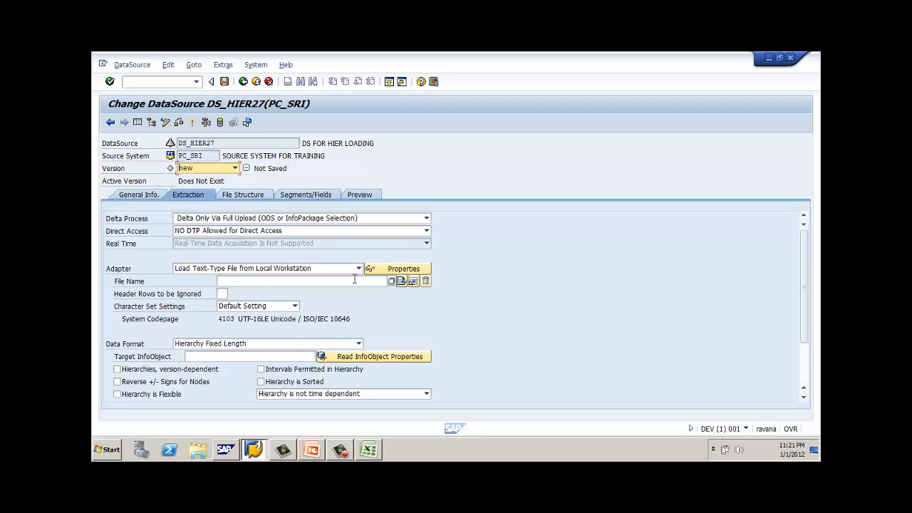
{"action": "left_click", "coordinate": [392, 281]}
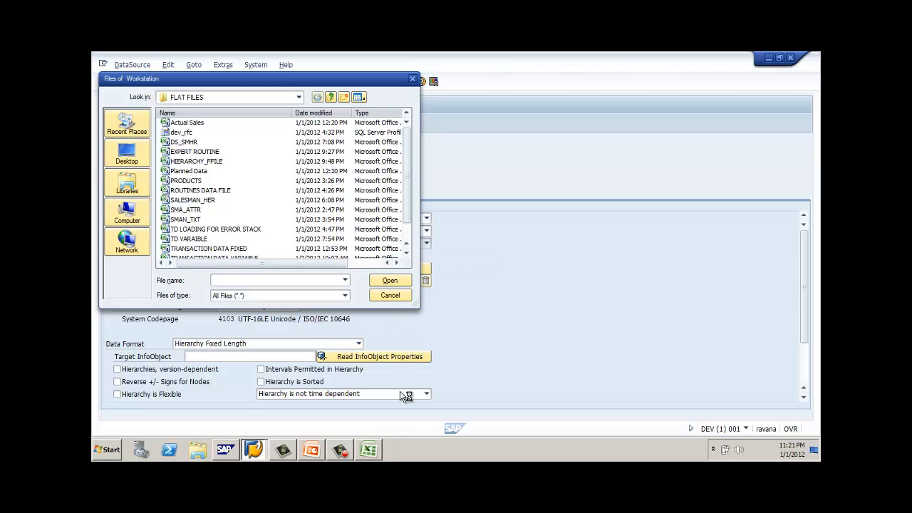
{"action": "left_click", "coordinate": [391, 295]}
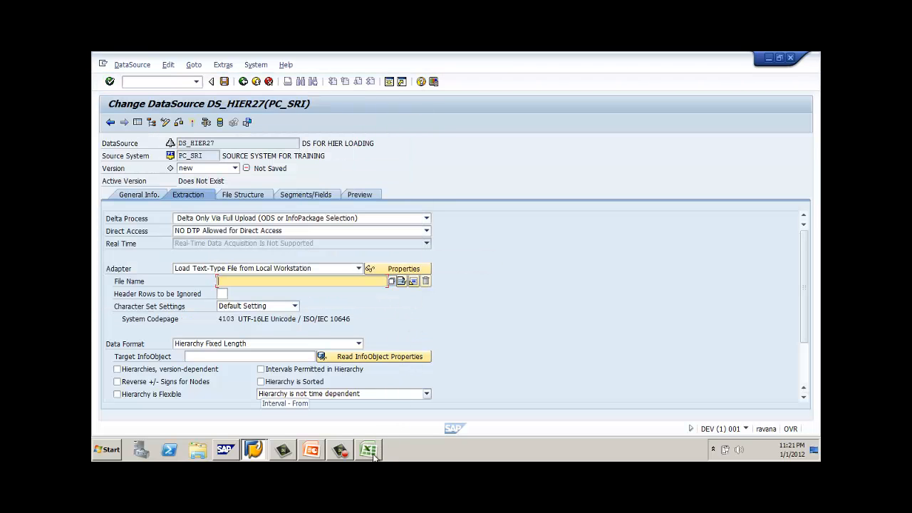
Switch to the SMAN HIER file in Excel and set INFOOBJECT to SREG_27 for NORTH and SOFF_27 for DELHI
{"action": "left_click", "coordinate": [371, 451]}
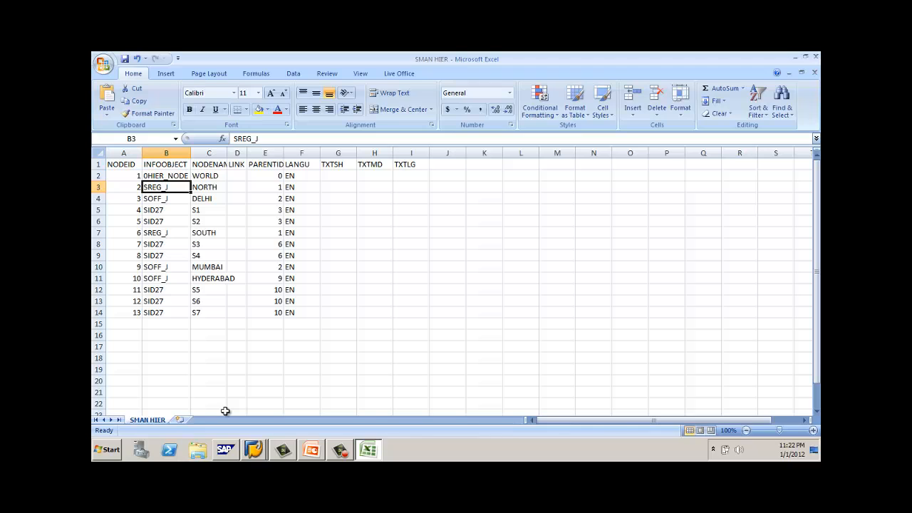
{"action": "type", "text": "SRE"}
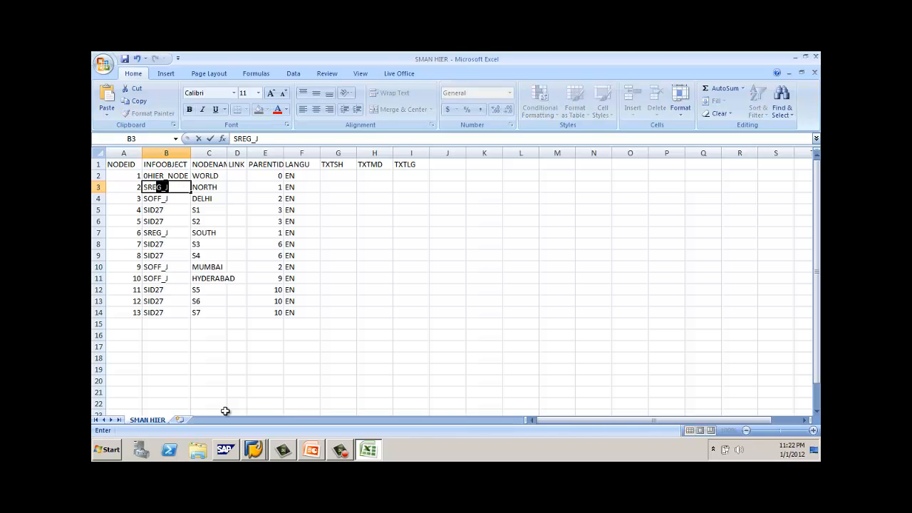
{"action": "type", "text": "G_27"}
{"action": "left_click", "coordinate": [166, 199]}
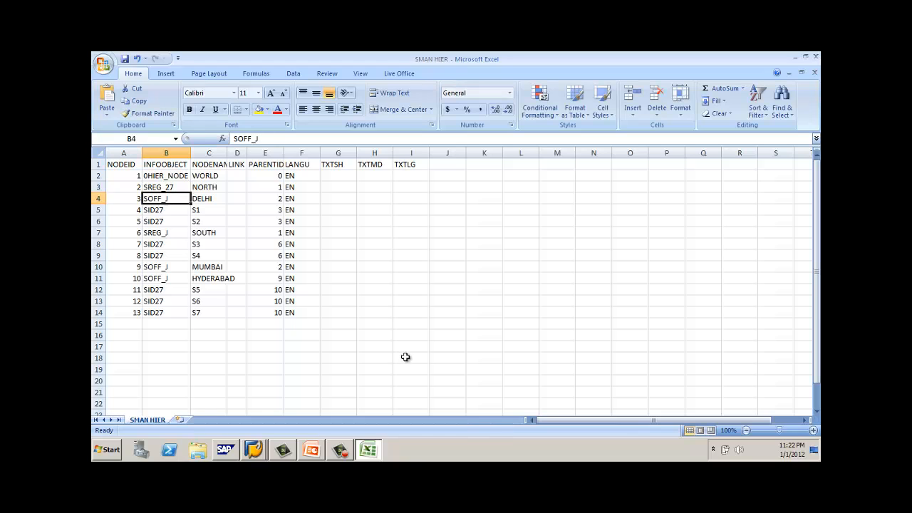
{"action": "type", "text": "SOFF_"}
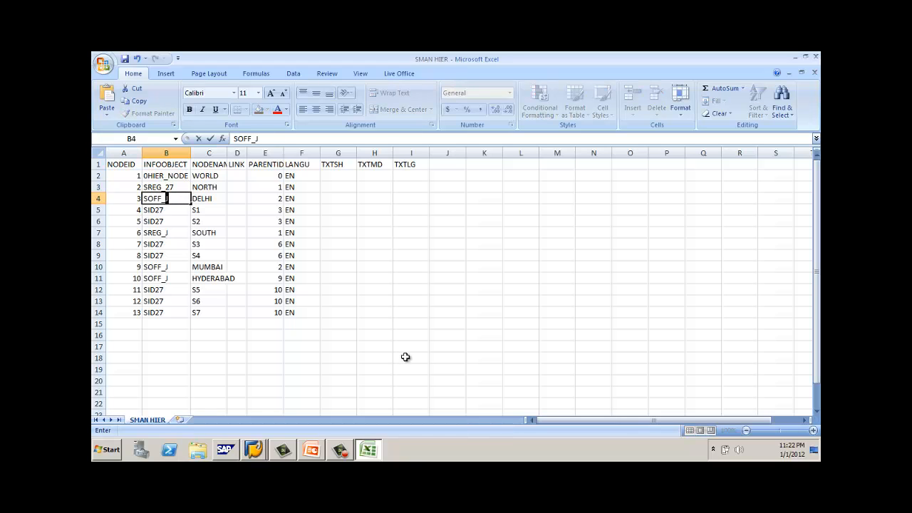
{"action": "type", "text": "27"}
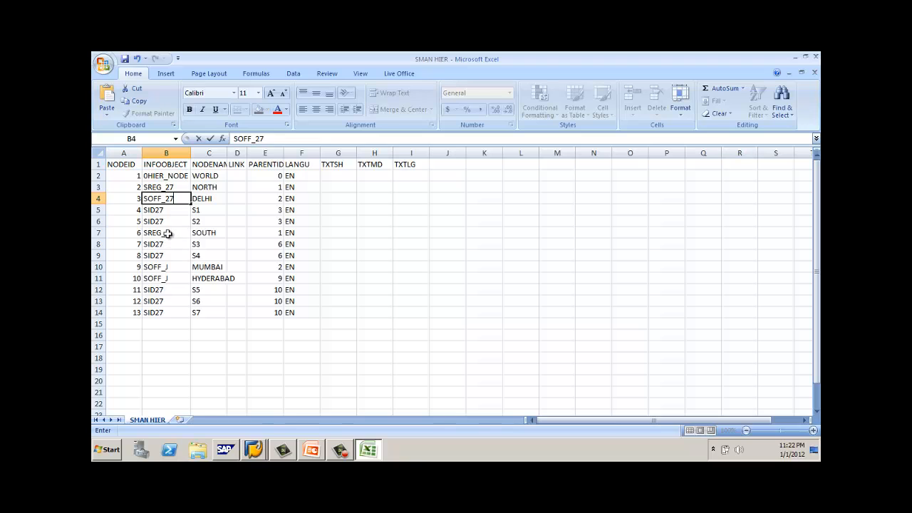
Set INFOOBJECT to SREG_27 for SOUTH and to SOFF_27 for MUMBAI and HYDERABAD
{"action": "left_click", "coordinate": [168, 234]}
{"action": "type", "text": "SR"}
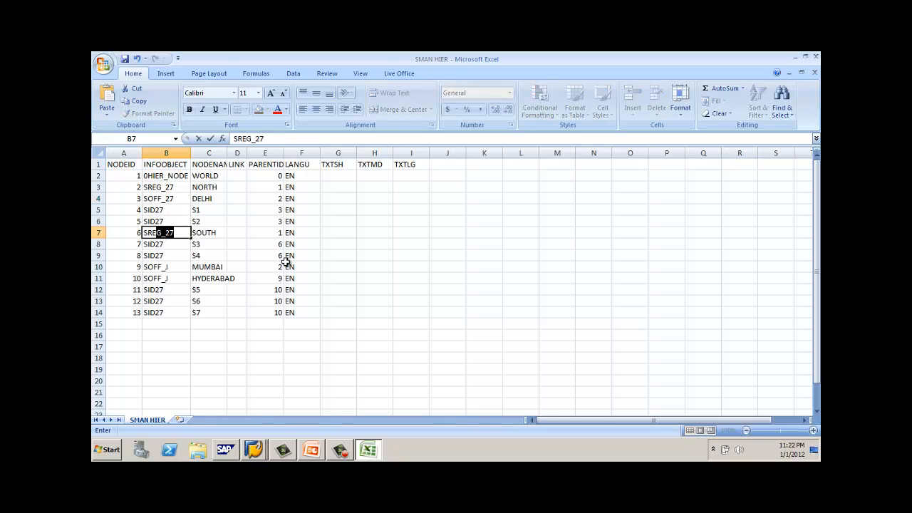
{"action": "key", "text": "Return"}
{"action": "key", "text": "Return"}
{"action": "key", "text": "Return"}
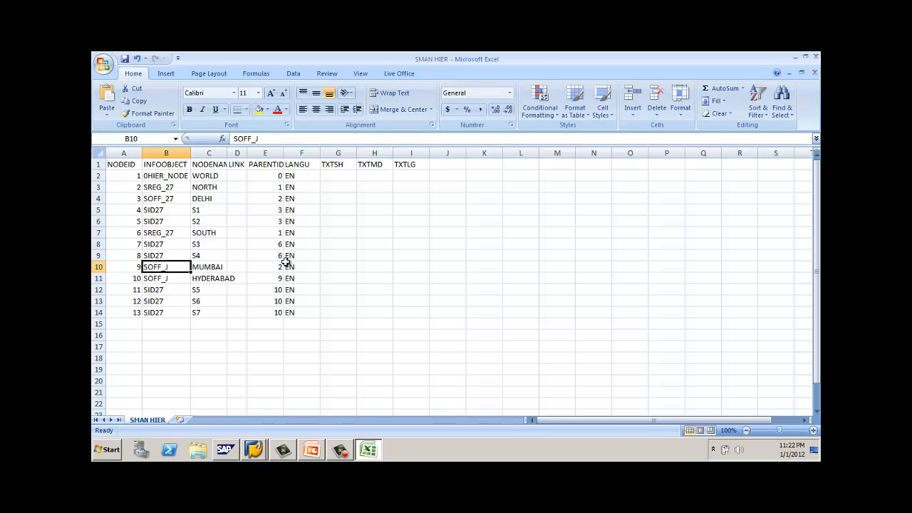
{"action": "type", "text": "SOFF_"}
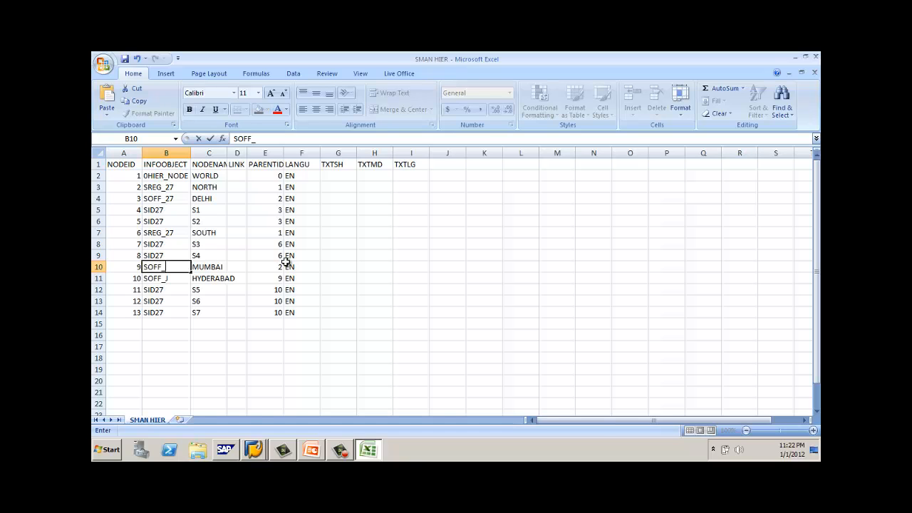
{"action": "type", "text": "27"}
{"action": "key", "text": "Return"}
{"action": "type", "text": "SO"}
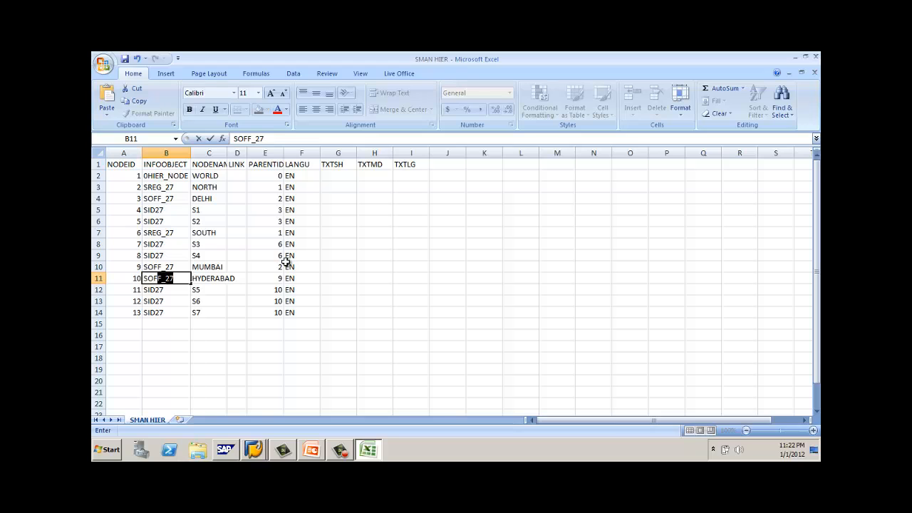
{"action": "key", "text": "Tab"}
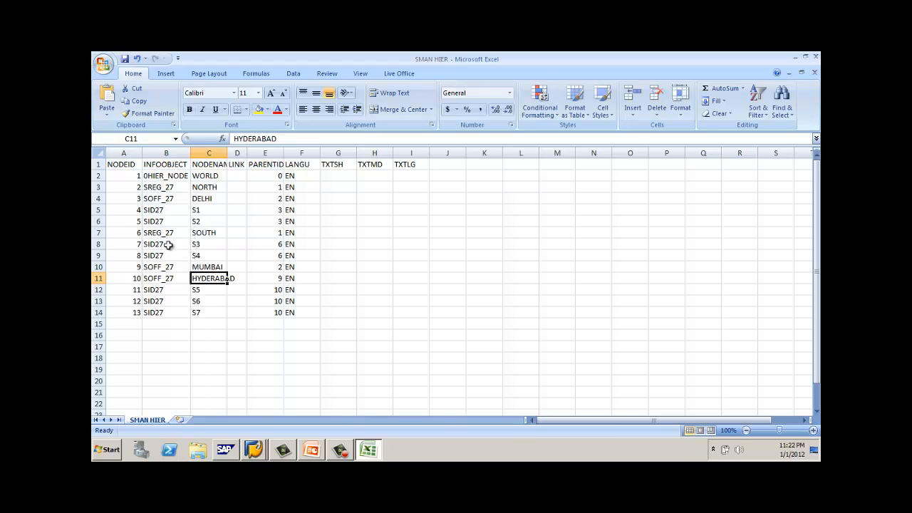
Save the SMAN HIER workbook, keeping the CSV format, and close it without saving again
{"action": "left_click", "coordinate": [167, 279]}
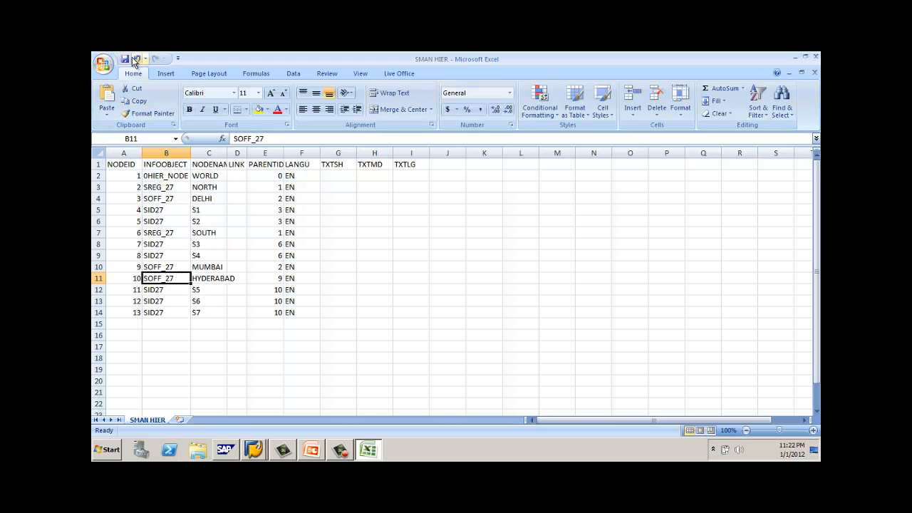
{"action": "left_click", "coordinate": [124, 59]}
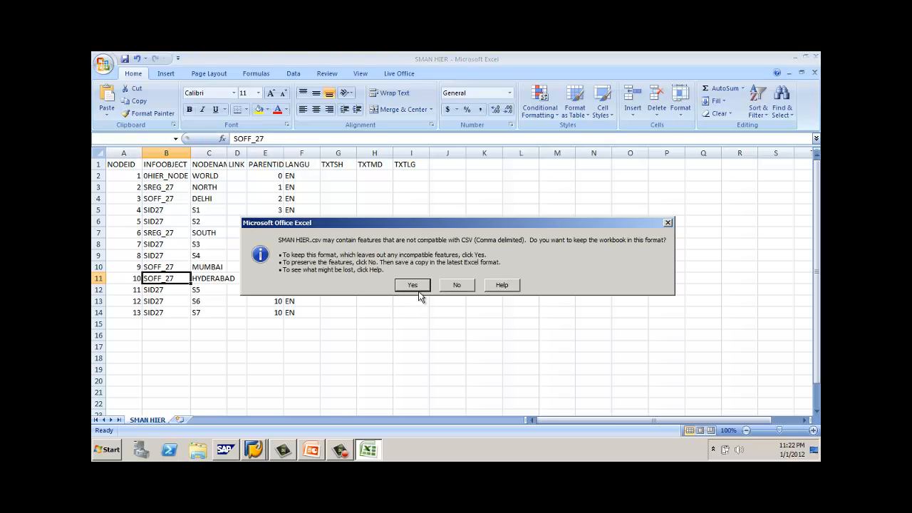
{"action": "left_click", "coordinate": [413, 285]}
{"action": "left_click", "coordinate": [816, 56]}
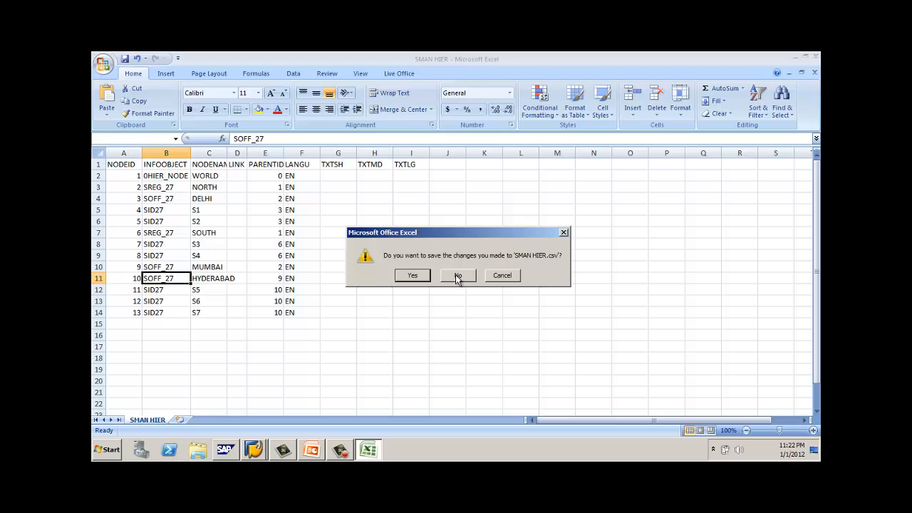
{"action": "left_click", "coordinate": [457, 276]}
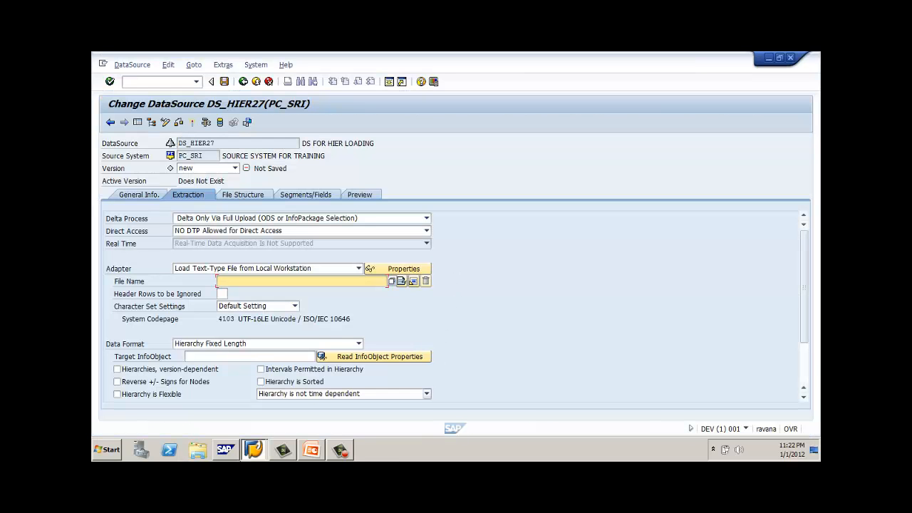
Restart Excel and reopen the recent SMAN HIER file to check its saved contents
{"action": "left_click", "coordinate": [112, 452]}
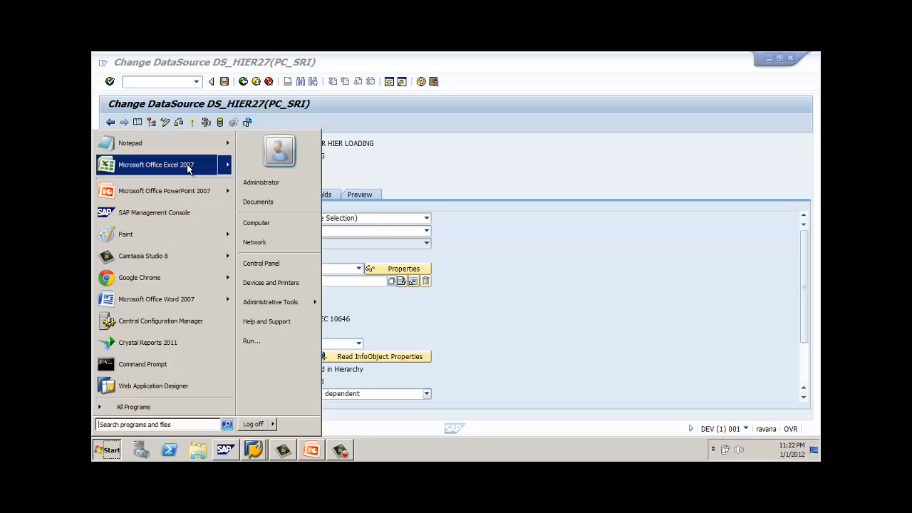
{"action": "mouse_move", "coordinate": [189, 169]}
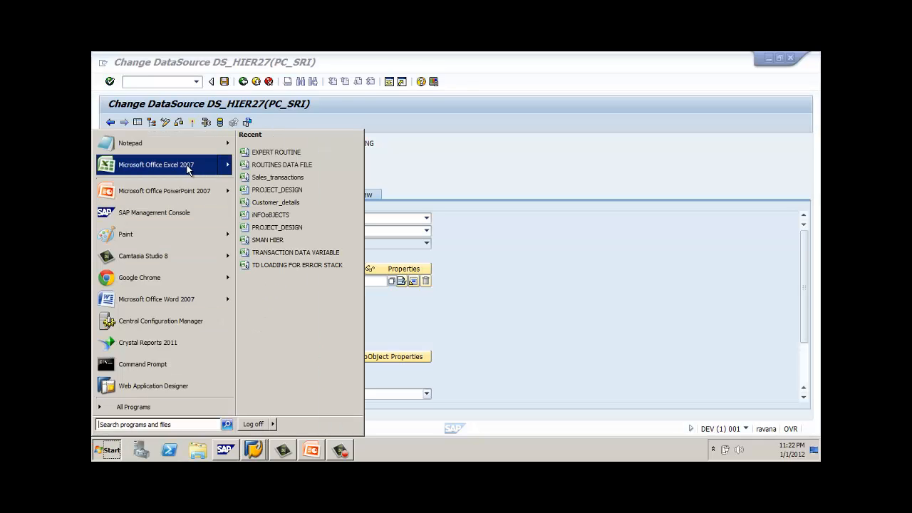
{"action": "left_click", "coordinate": [189, 169]}
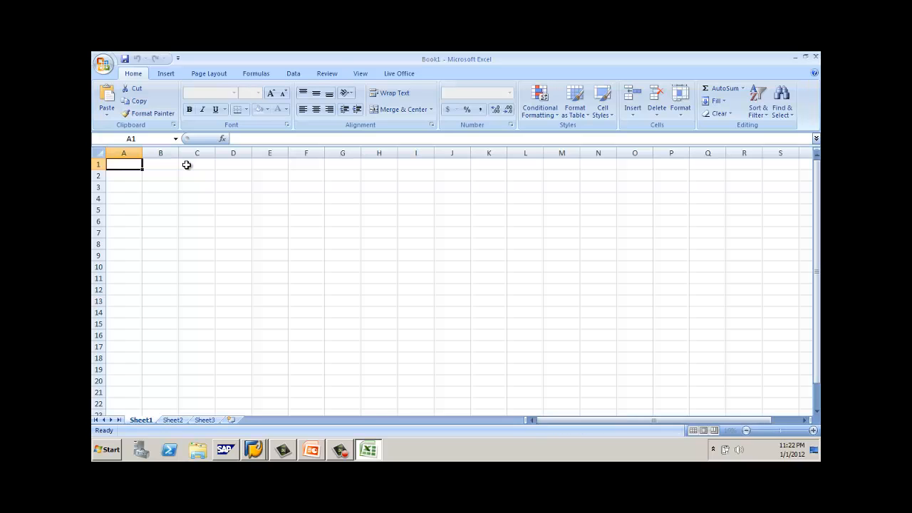
{"action": "left_click", "coordinate": [104, 66]}
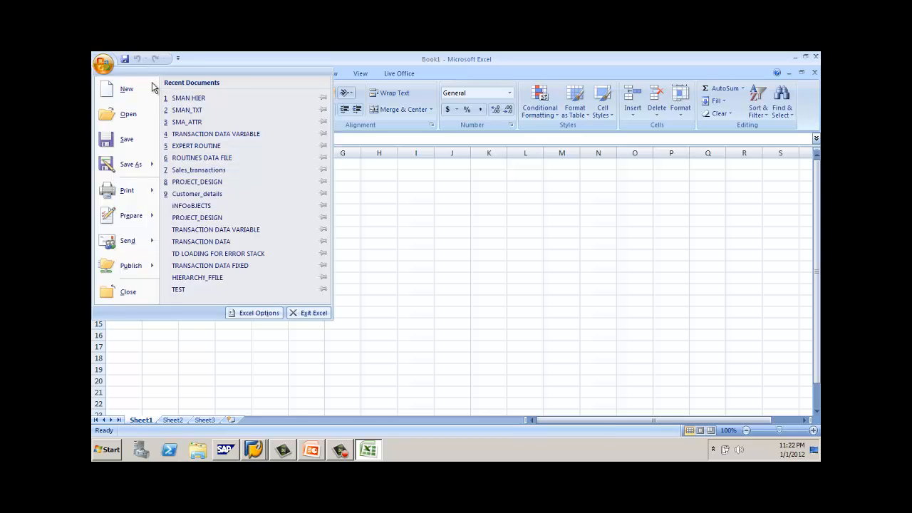
{"action": "right_click", "coordinate": [193, 102]}
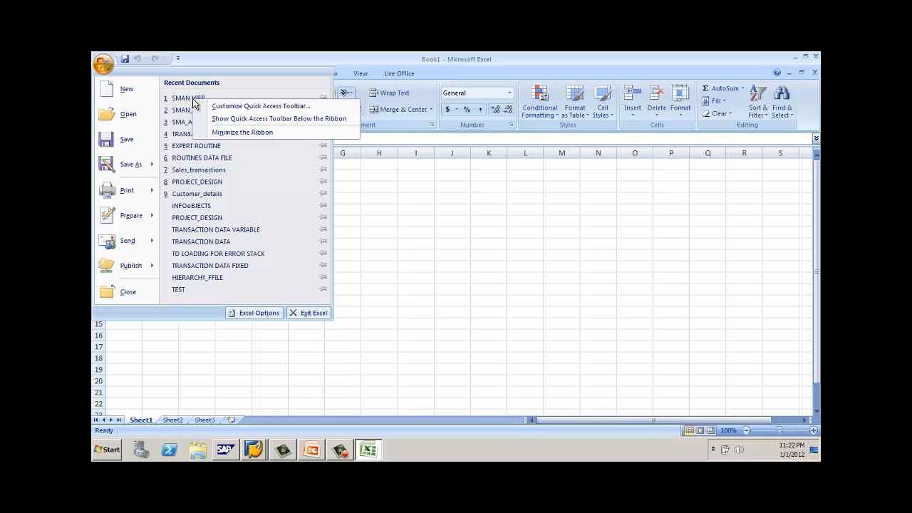
{"action": "left_click", "coordinate": [464, 371]}
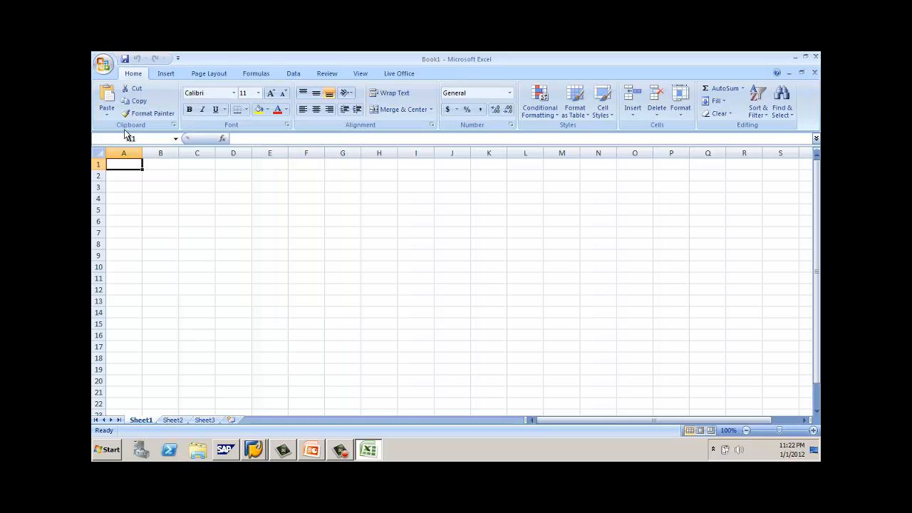
{"action": "left_click", "coordinate": [97, 59]}
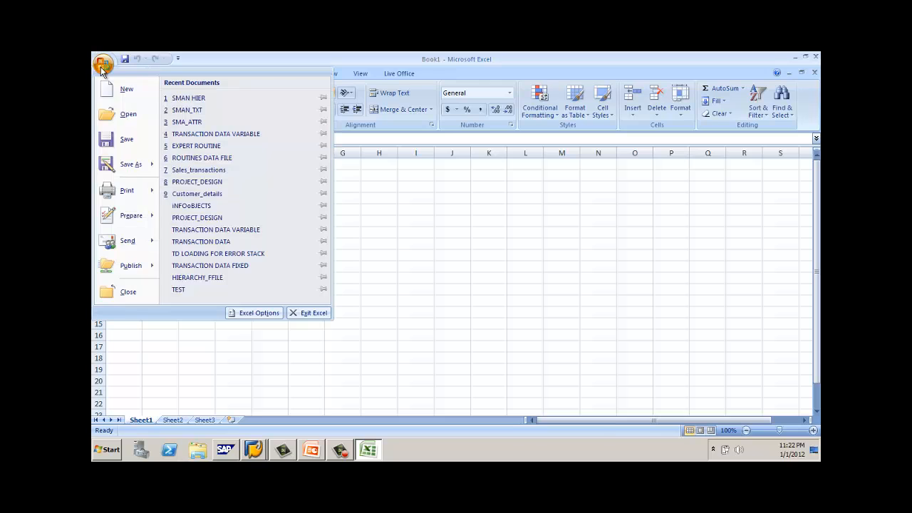
{"action": "left_click", "coordinate": [187, 99]}
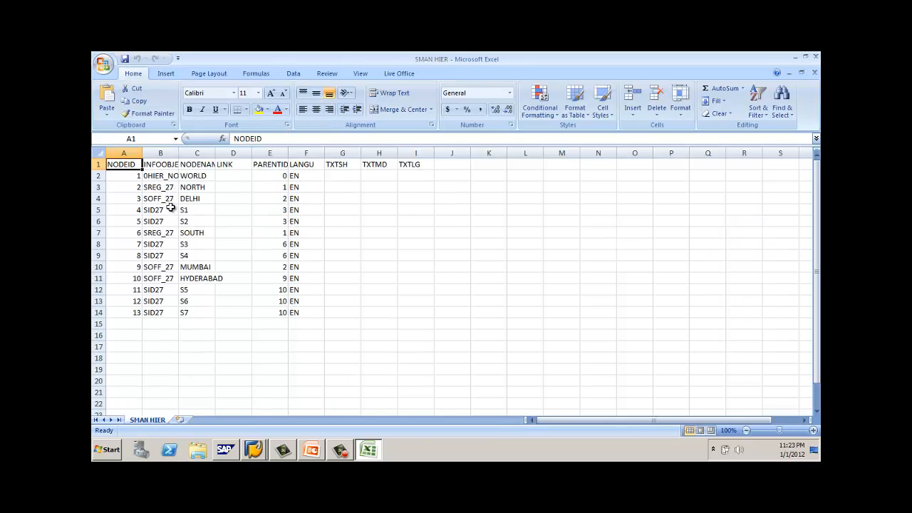
Switch to SAP, view the InfoObjects under IOC FOR SID 27, and collapse the navigation trees again
{"action": "left_click", "coordinate": [253, 449]}
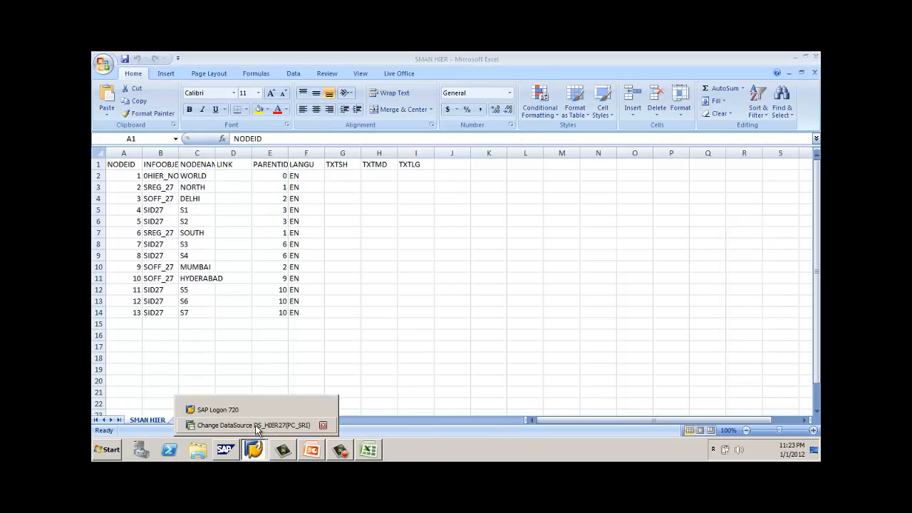
{"action": "left_click", "coordinate": [258, 425]}
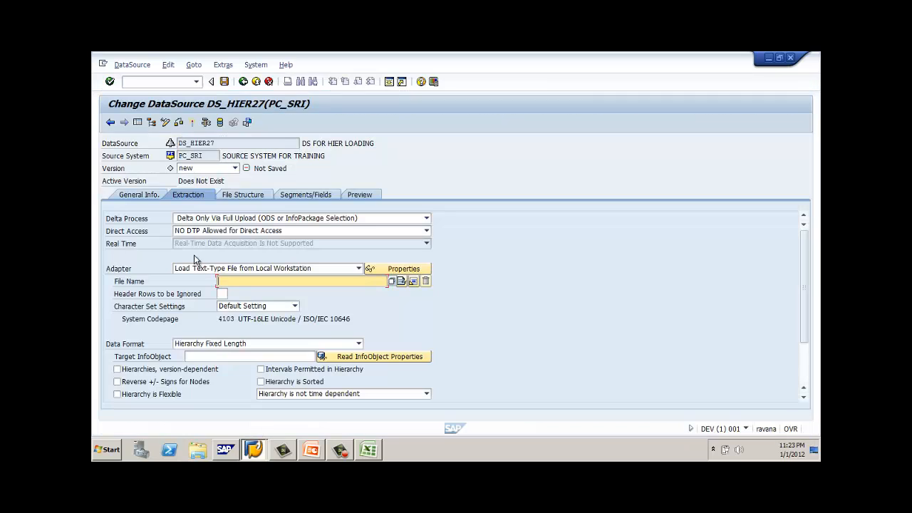
{"action": "left_click", "coordinate": [138, 121]}
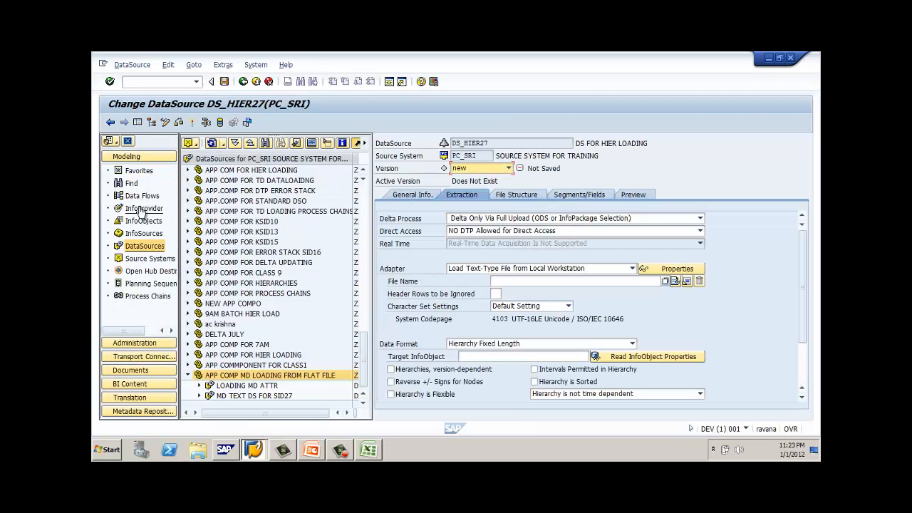
{"action": "left_click", "coordinate": [145, 222]}
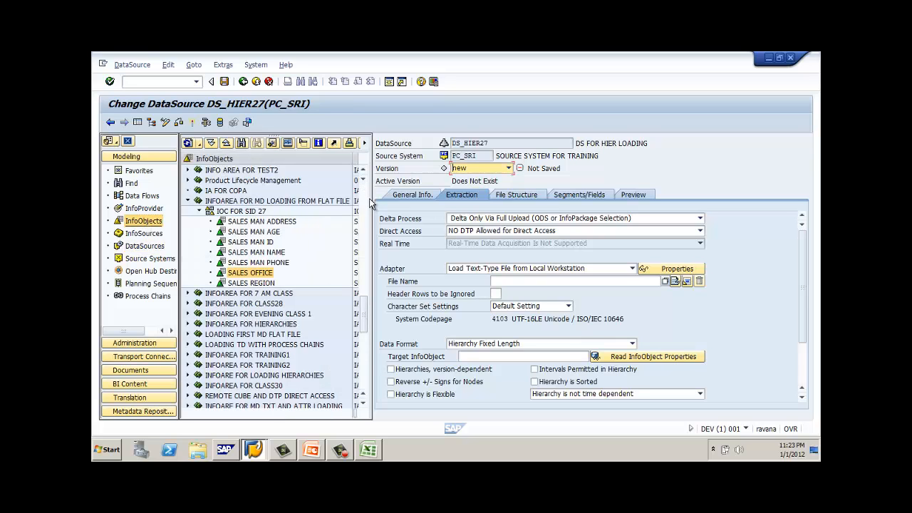
{"action": "left_click_drag", "start_coordinate": [373, 204], "coordinate": [432, 285]}
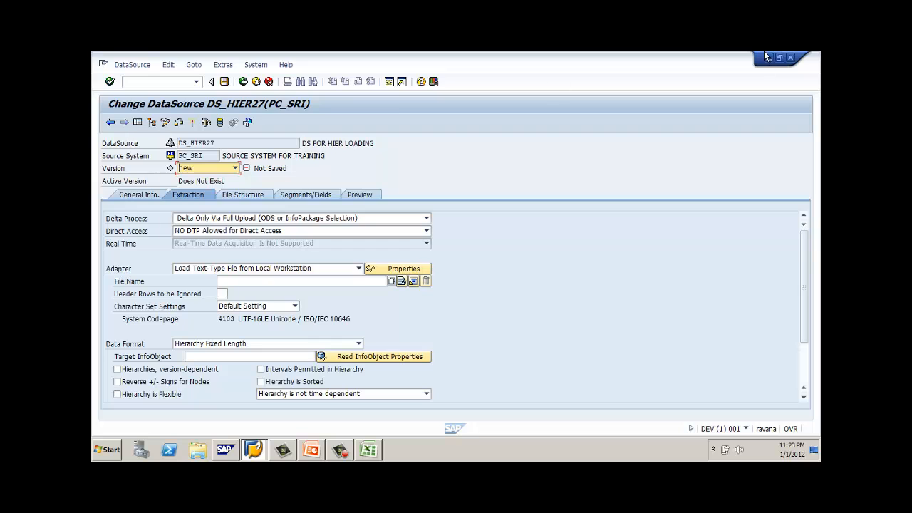
Return to the SMAN HIER file in Excel, check the INFOOBJECT entry for NORTH, and close the file
{"action": "left_click", "coordinate": [769, 57]}
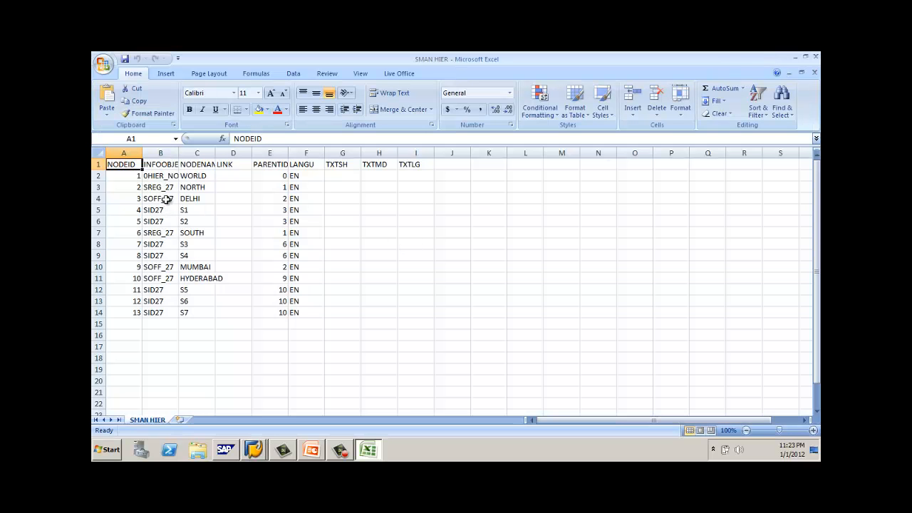
{"action": "left_click", "coordinate": [166, 188]}
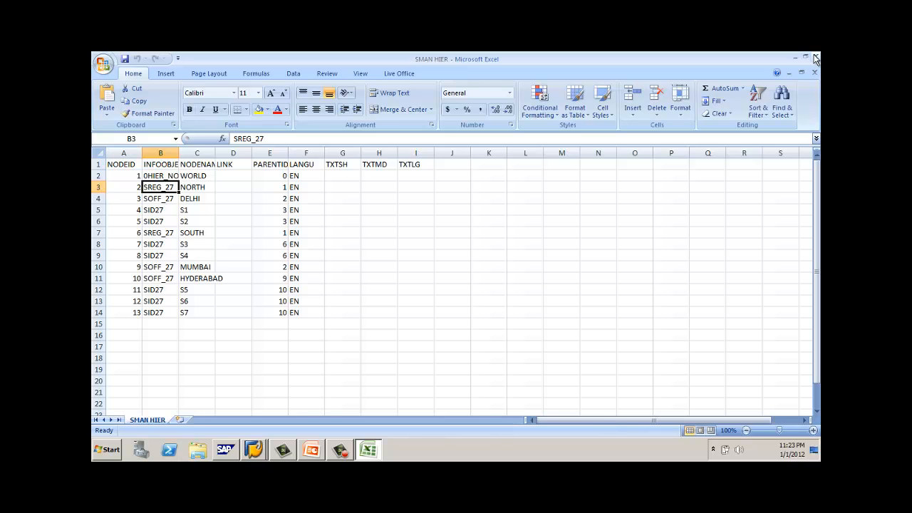
{"action": "left_click", "coordinate": [816, 58]}
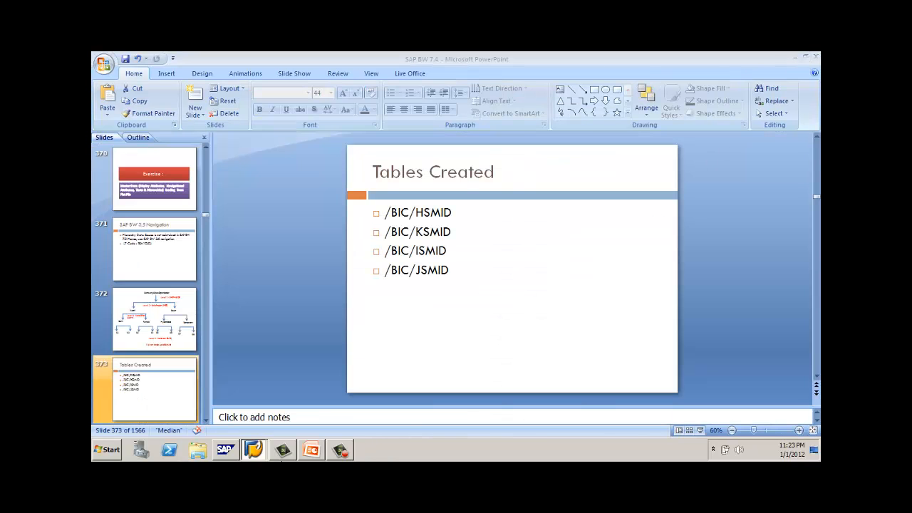
Switch back to DataSource DS_HIER27 in SAP and choose SMAN HIER.csv from the Desktop as its source file
{"action": "mouse_move", "coordinate": [254, 449]}
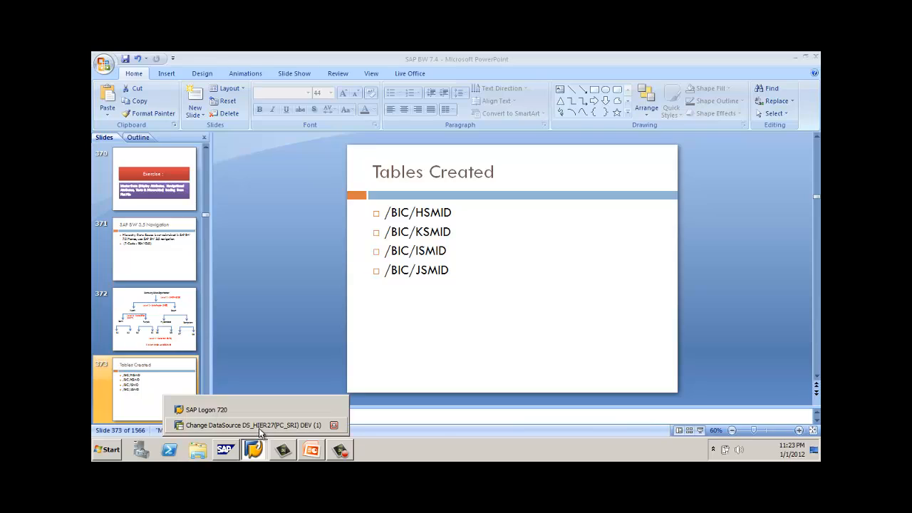
{"action": "left_click", "coordinate": [261, 425]}
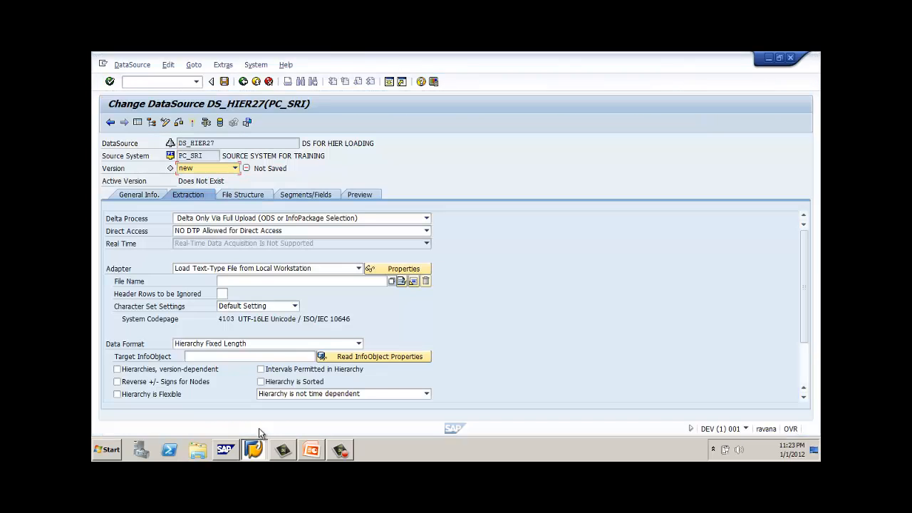
{"action": "left_click", "coordinate": [395, 280]}
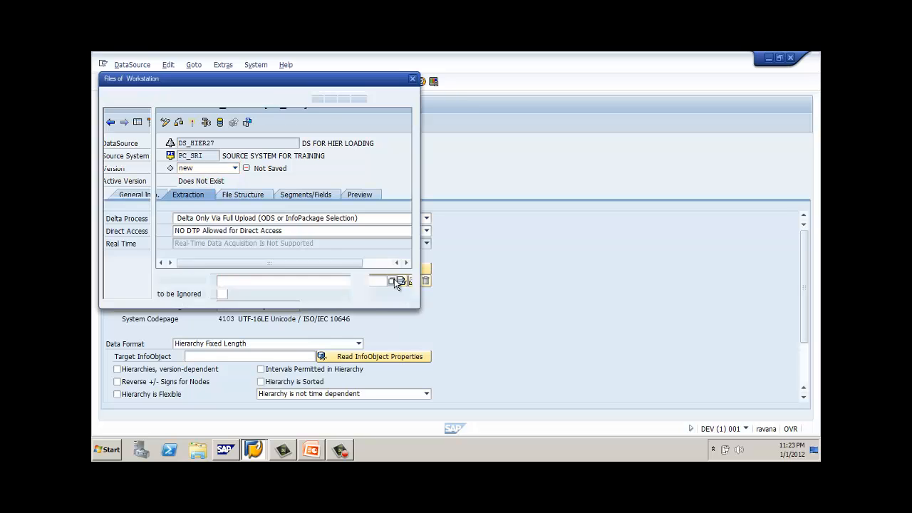
{"action": "left_click", "coordinate": [127, 154]}
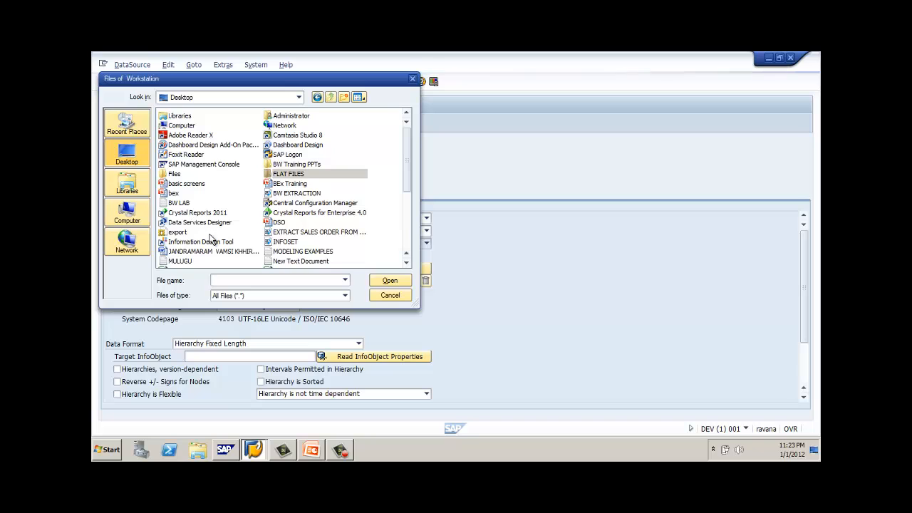
{"action": "left_click", "coordinate": [205, 244]}
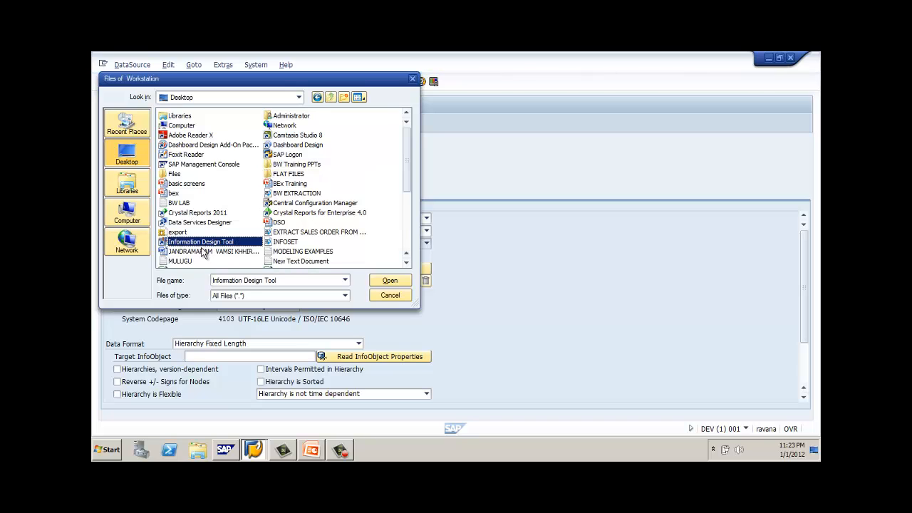
{"action": "scroll", "coordinate": [200, 256], "scroll_direction": "down", "scroll_amount": 4}
{"action": "left_click", "coordinate": [285, 167]}
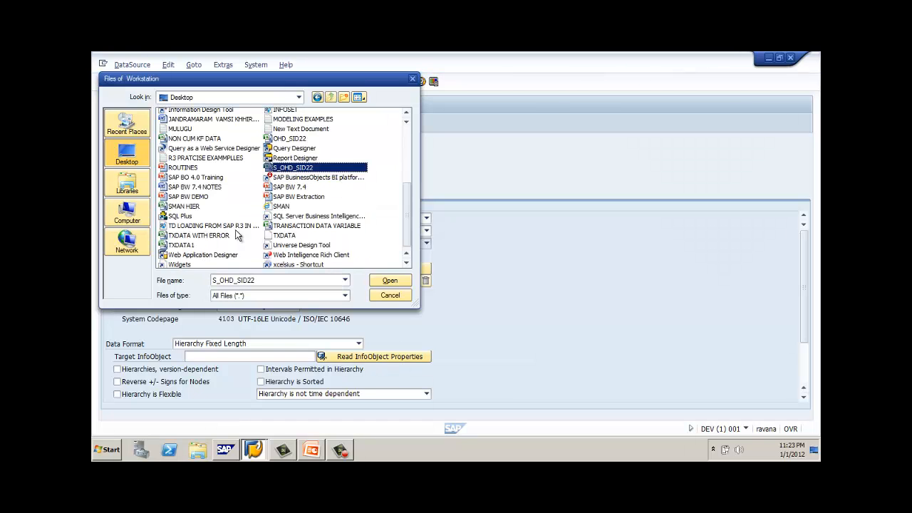
{"action": "key", "text": "Left"}
{"action": "key", "text": "Right"}
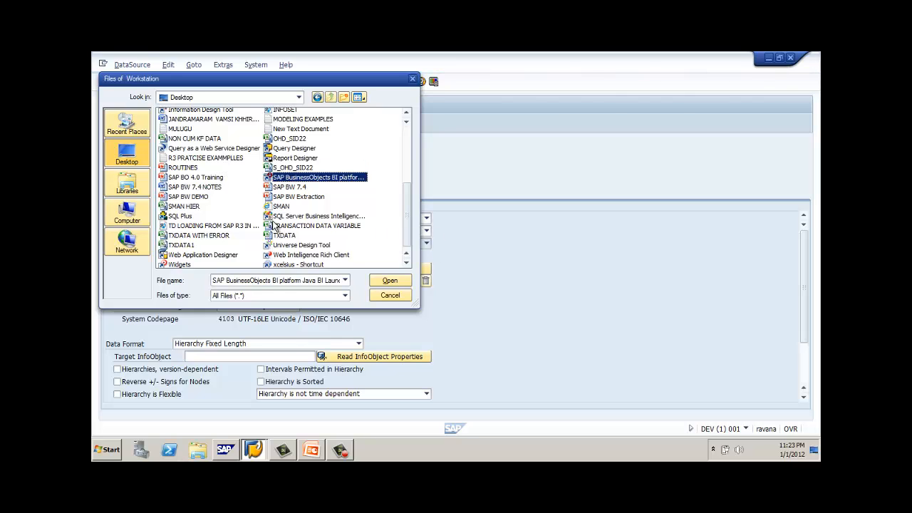
{"action": "key", "text": "Left"}
{"action": "key", "text": "Down"}
{"action": "key", "text": "Right"}
{"action": "key", "text": "Right"}
{"action": "key", "text": "Right"}
{"action": "key", "text": "Right"}
{"action": "key", "text": "Right"}
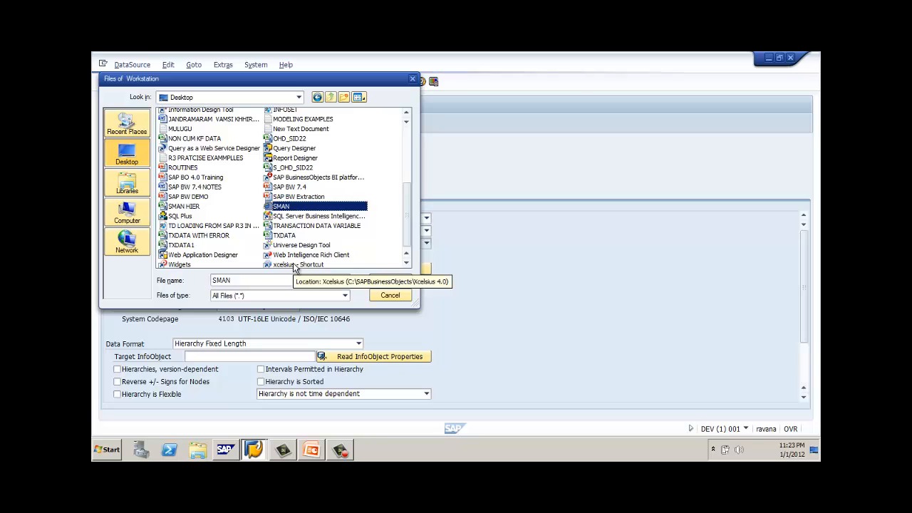
{"action": "key", "text": "Left"}
{"action": "key", "text": "Down"}
{"action": "left_click", "coordinate": [191, 209]}
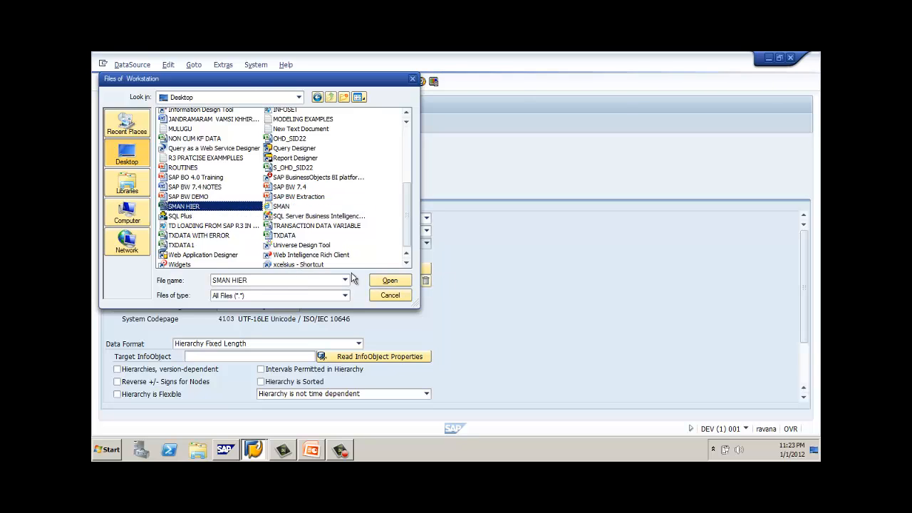
{"action": "left_click", "coordinate": [390, 282]}
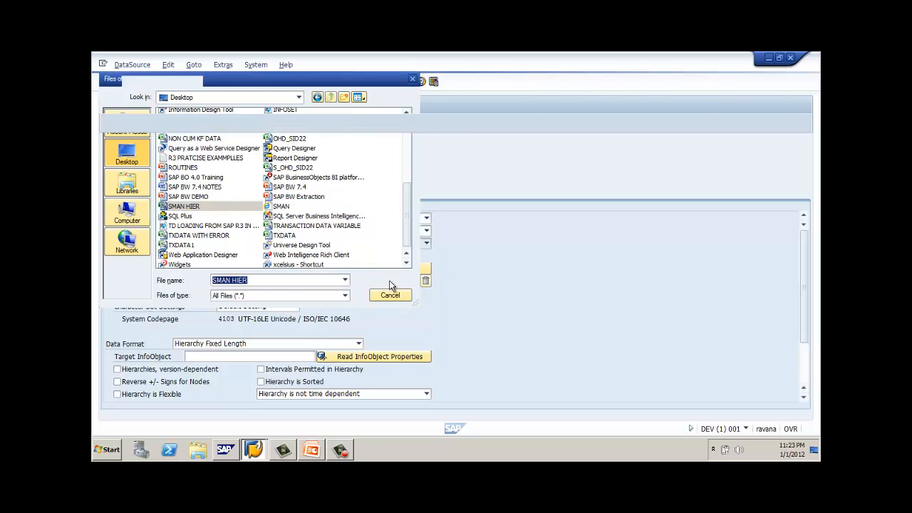
Set the header rows to be ignored to 1 and the target InfoObject to SID27
{"action": "left_click", "coordinate": [225, 292]}
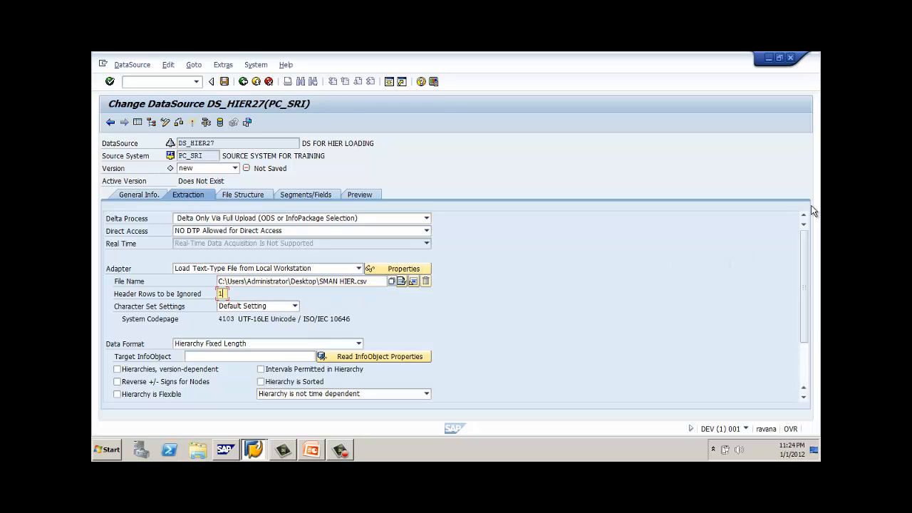
{"action": "left_click_drag", "start_coordinate": [806, 250], "coordinate": [806, 271]}
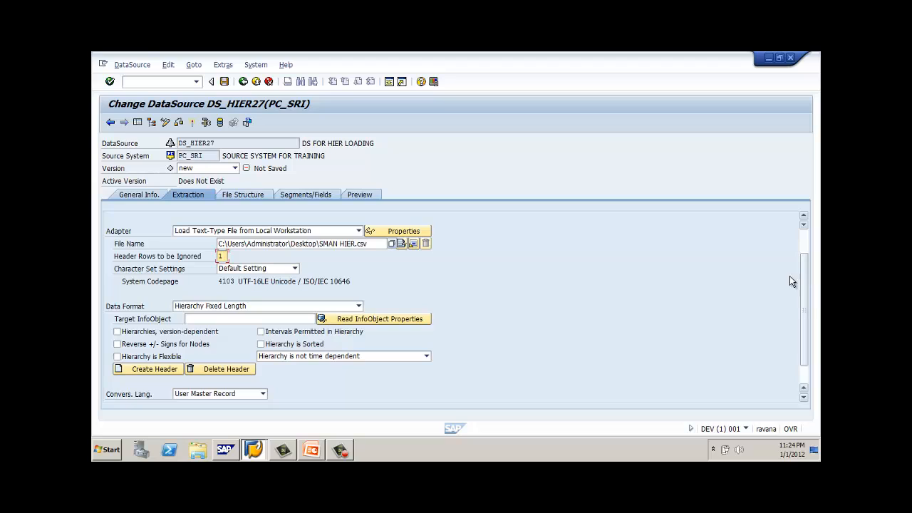
{"action": "left_click", "coordinate": [231, 319]}
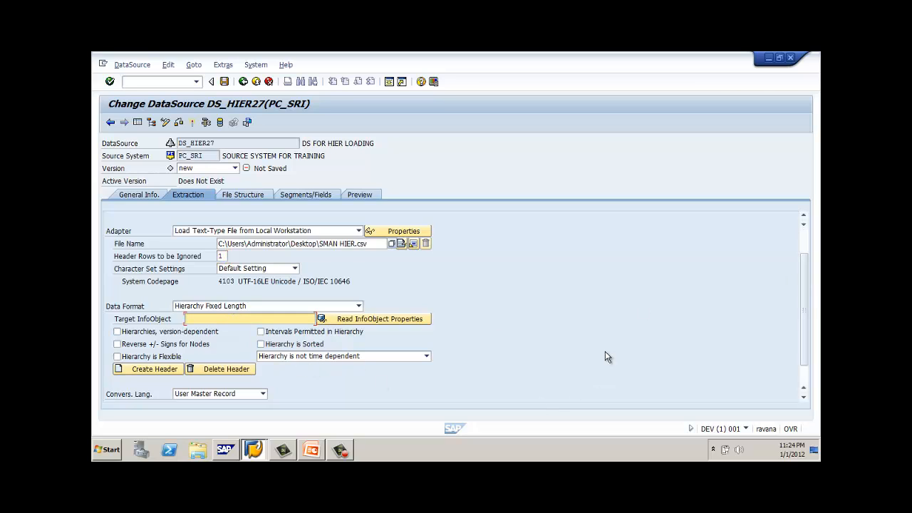
{"action": "type", "text": "SID27"}
Create a hierarchy header named SID27_HIER with the description HIERARCHIES FOR SID27 and save it
{"action": "left_click", "coordinate": [167, 371]}
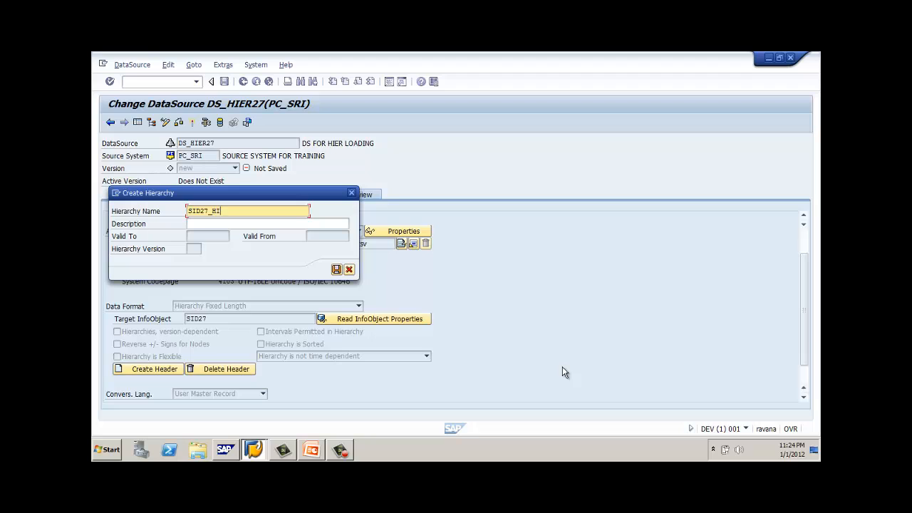
{"action": "left_click", "coordinate": [280, 224]}
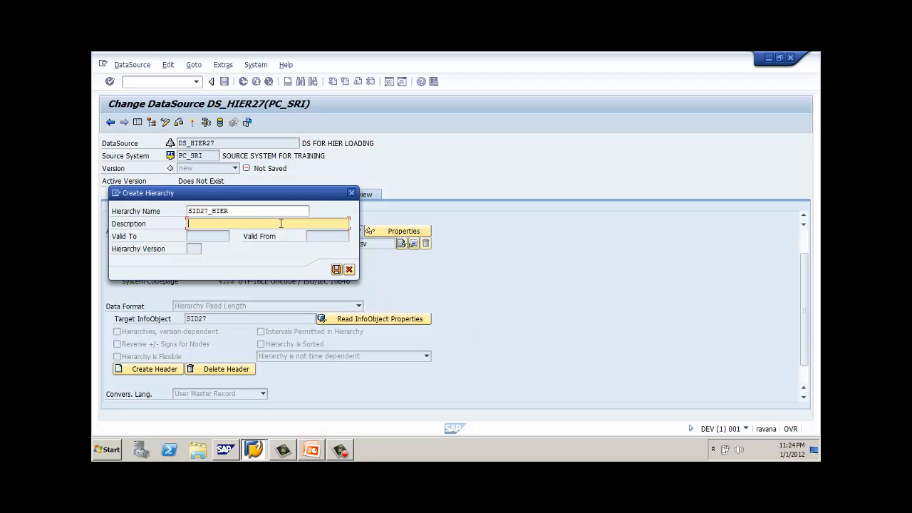
{"action": "type", "text": "HIER"}
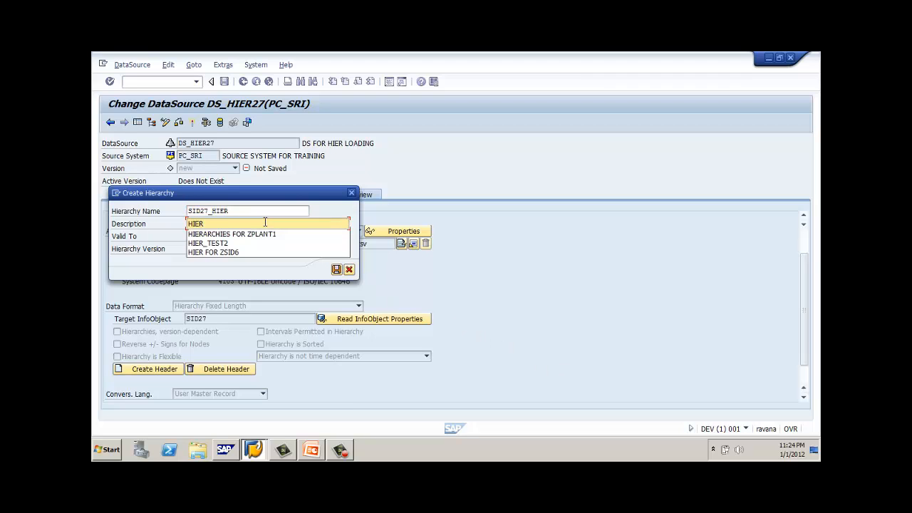
{"action": "key", "text": "Down"}
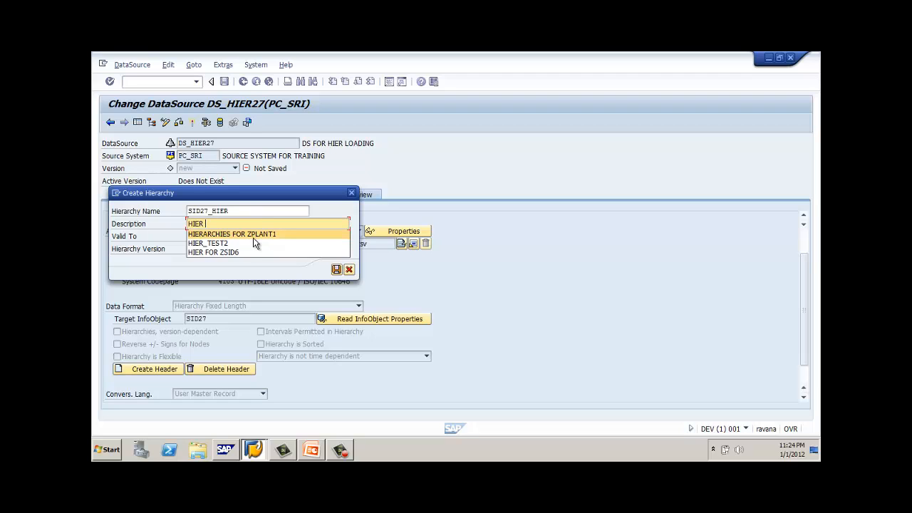
{"action": "key", "text": "Return"}
{"action": "left_click_drag", "start_coordinate": [248, 223], "coordinate": [338, 228]}
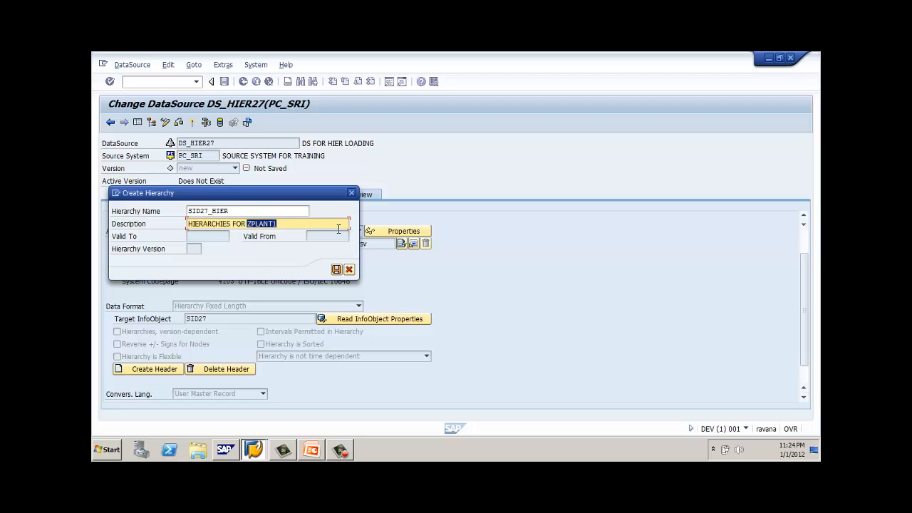
{"action": "type", "text": "SID27"}
{"action": "left_click", "coordinate": [336, 270]}
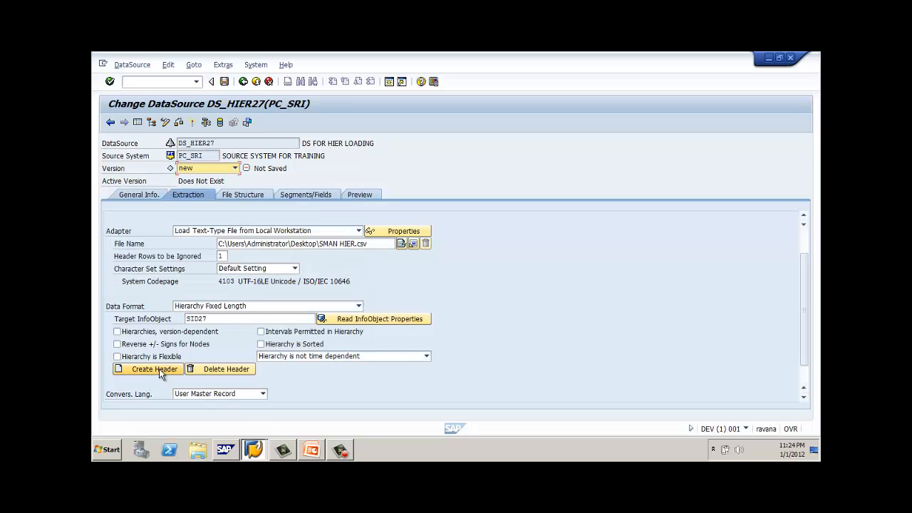
Review the DataSource's file structure and the fields of its hierarchy header, description, structure and text description segments
{"action": "left_click", "coordinate": [241, 196]}
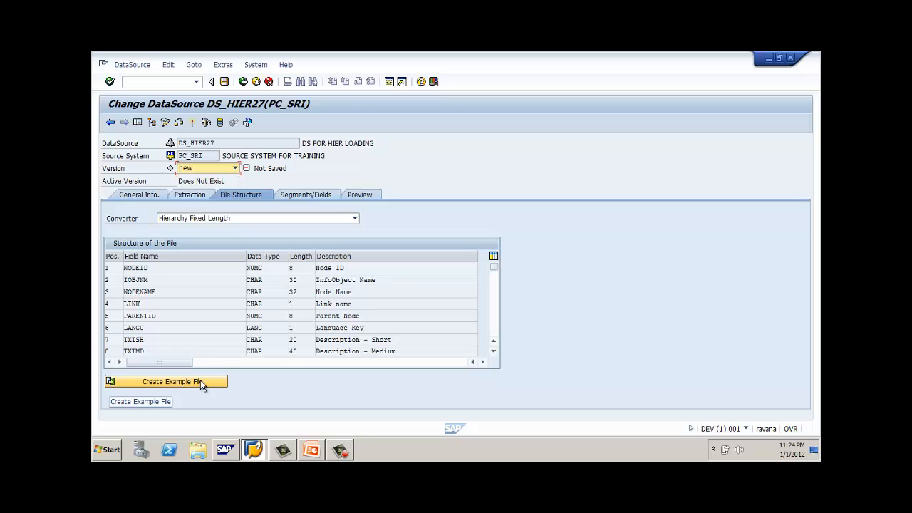
{"action": "left_click", "coordinate": [313, 197]}
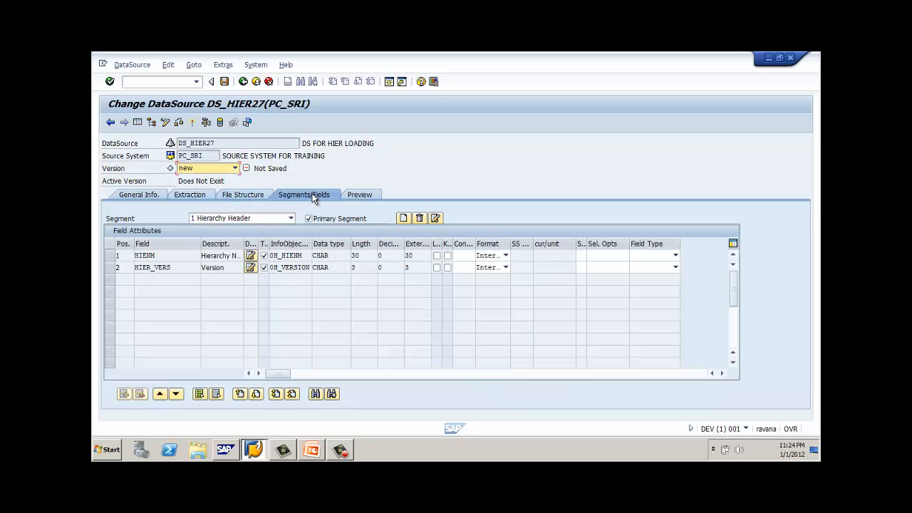
{"action": "left_click", "coordinate": [251, 219]}
{"action": "left_click", "coordinate": [258, 240]}
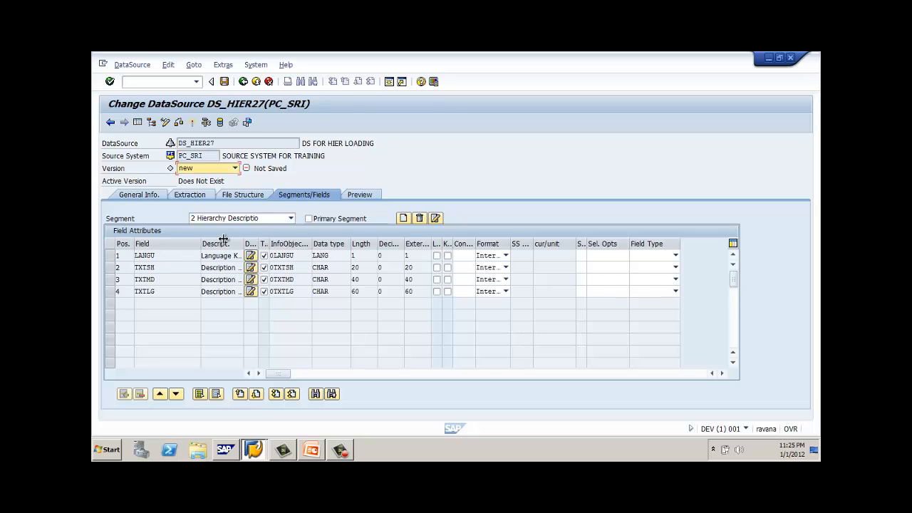
{"action": "left_click", "coordinate": [251, 219]}
{"action": "left_click", "coordinate": [258, 248]}
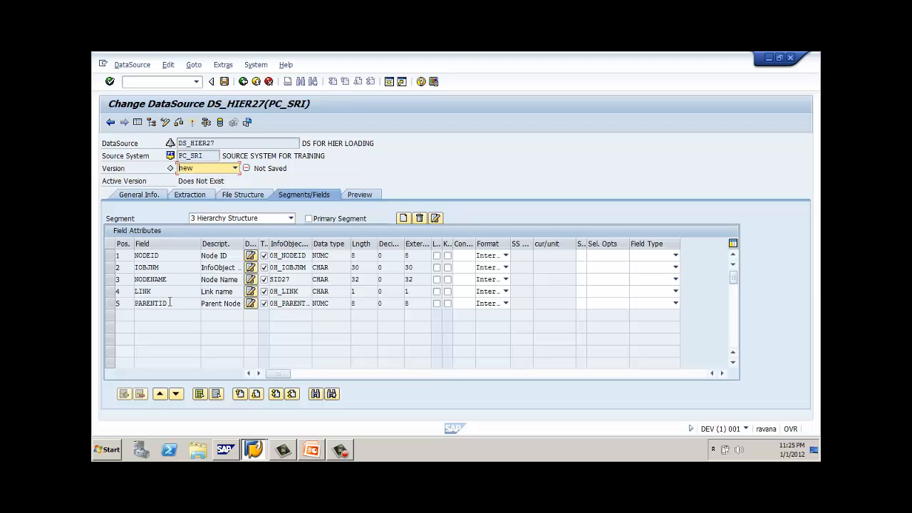
{"action": "left_click", "coordinate": [241, 218]}
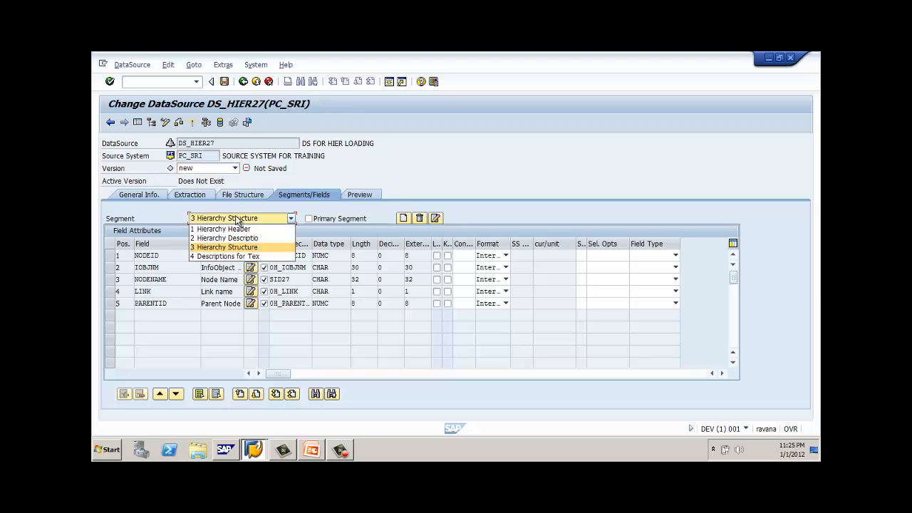
{"action": "left_click", "coordinate": [239, 256]}
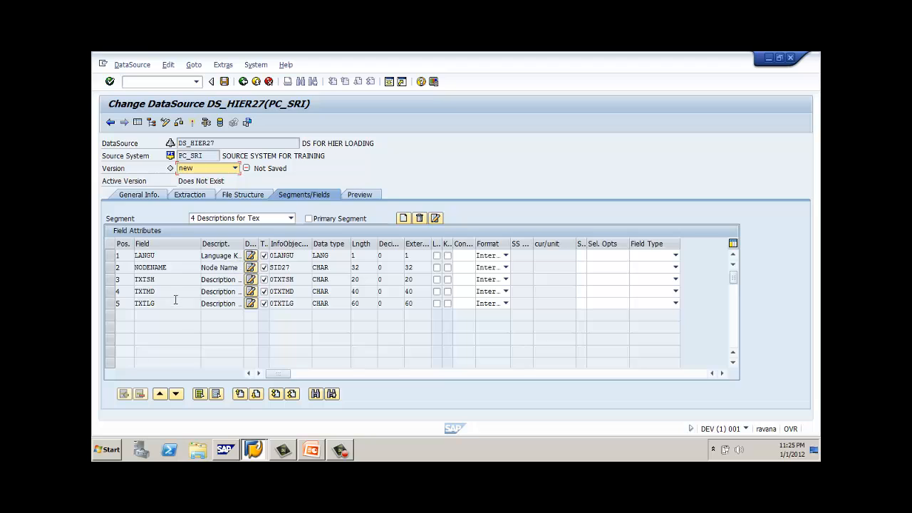
Activate DataSource DS_HIER27, read its preview data, and display the Hierarchy Description and Hierarchy Structure segments
{"action": "left_click", "coordinate": [358, 197]}
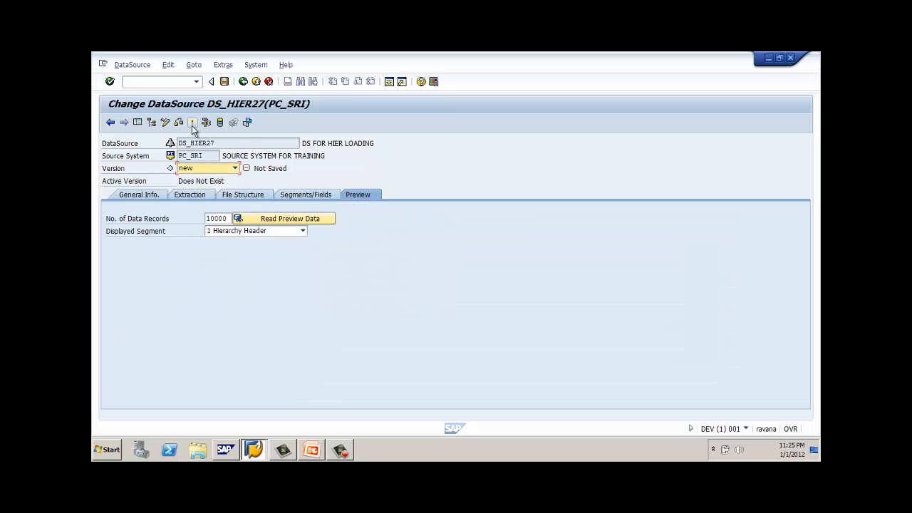
{"action": "left_click", "coordinate": [328, 216]}
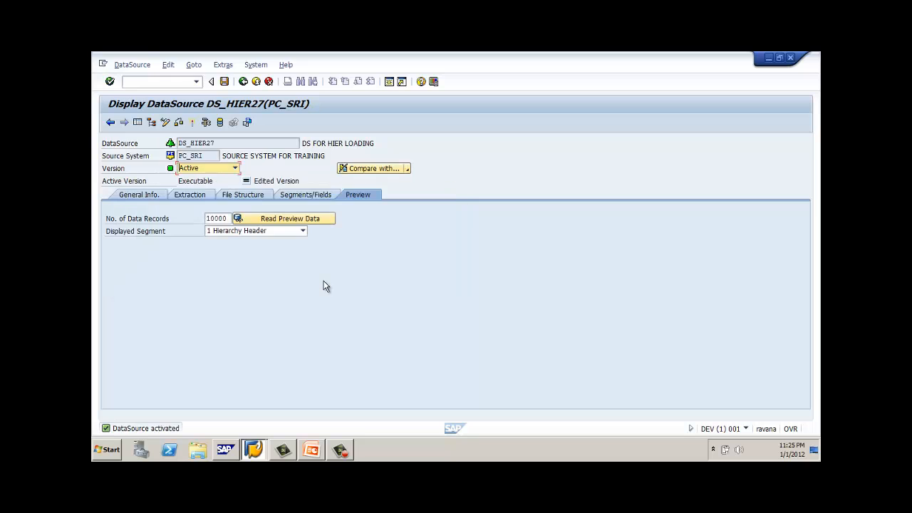
{"action": "left_click", "coordinate": [324, 220]}
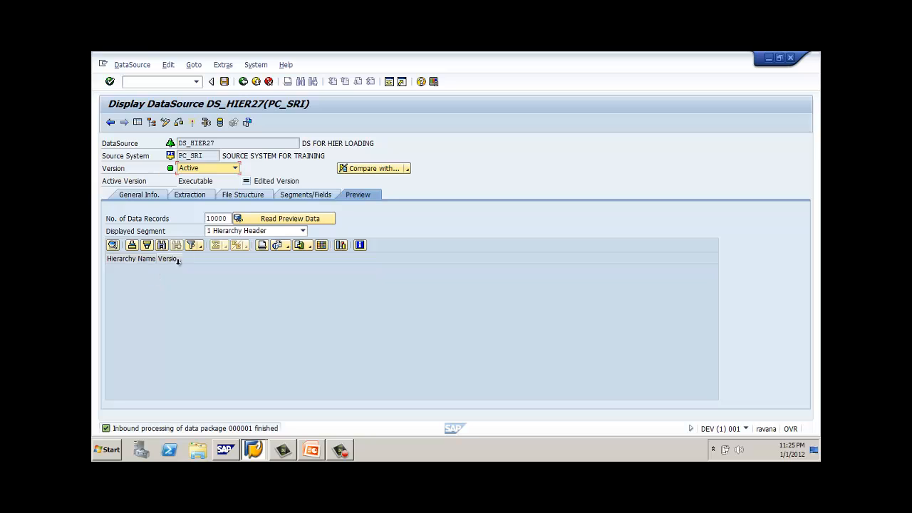
{"action": "left_click", "coordinate": [239, 232]}
{"action": "left_click", "coordinate": [253, 250]}
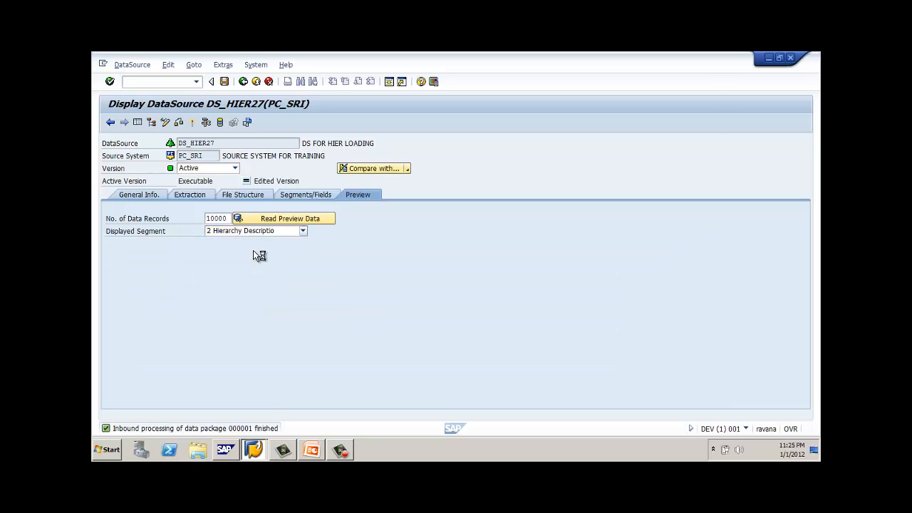
{"action": "left_click", "coordinate": [257, 232]}
{"action": "left_click", "coordinate": [266, 260]}
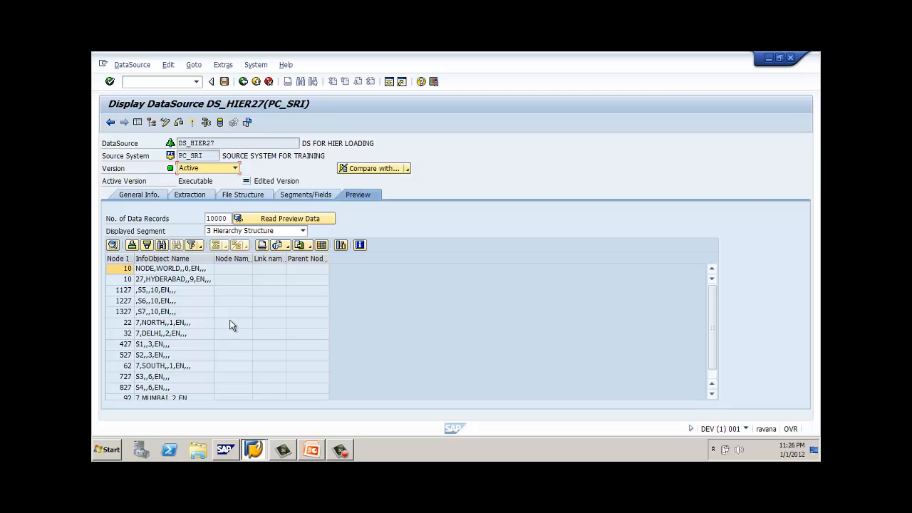
Change the DataSource's data format to Hierarchy Separated by Separator and check the separator settings
{"action": "left_click", "coordinate": [196, 196]}
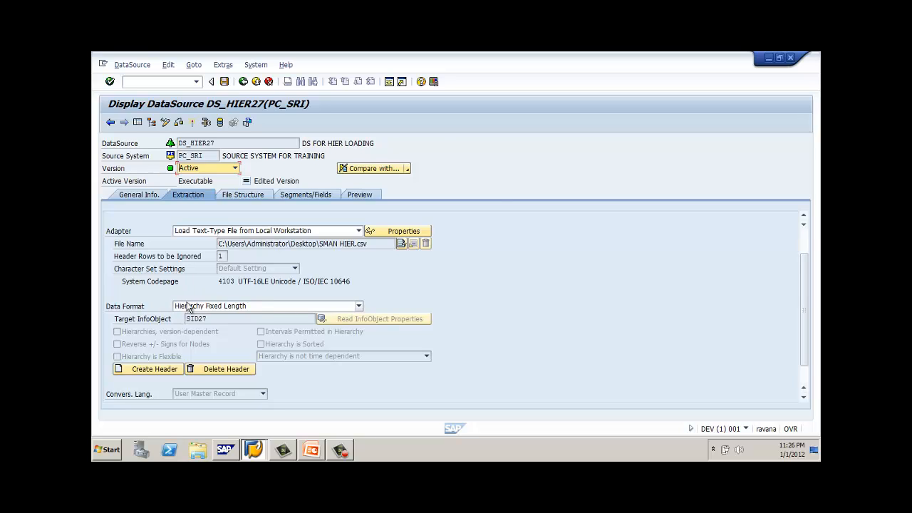
{"action": "left_click", "coordinate": [210, 307]}
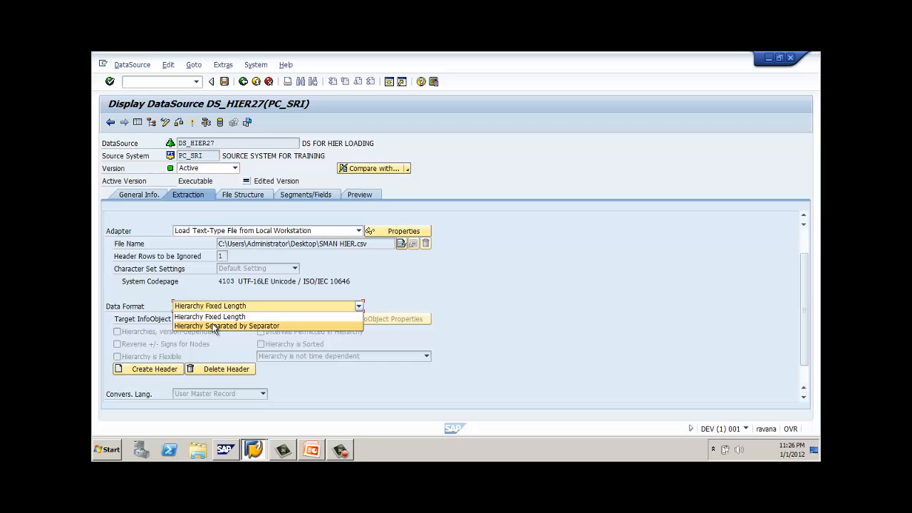
{"action": "left_click", "coordinate": [214, 327]}
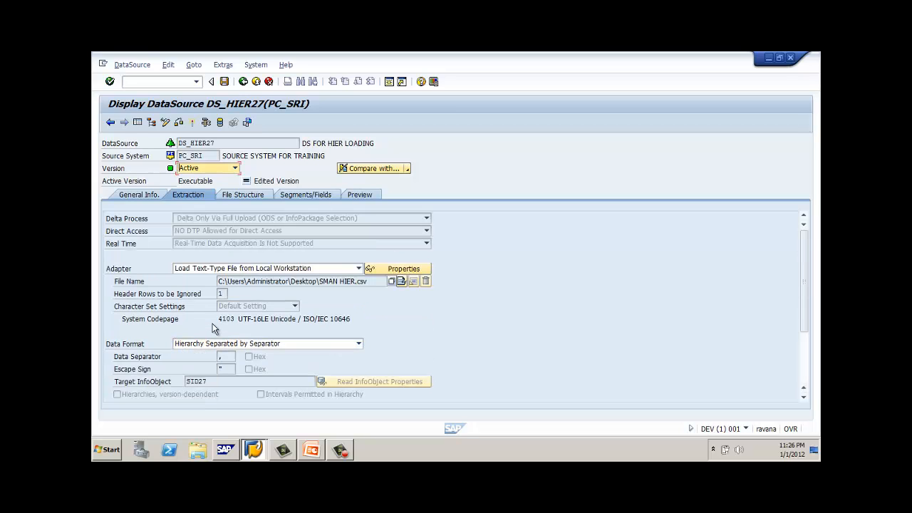
{"action": "left_click", "coordinate": [223, 356]}
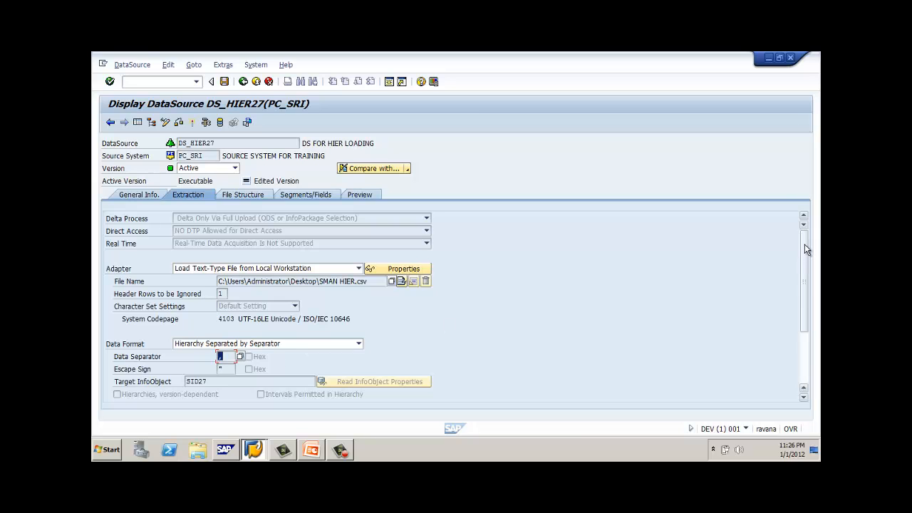
{"action": "left_click_drag", "start_coordinate": [805, 243], "coordinate": [804, 326]}
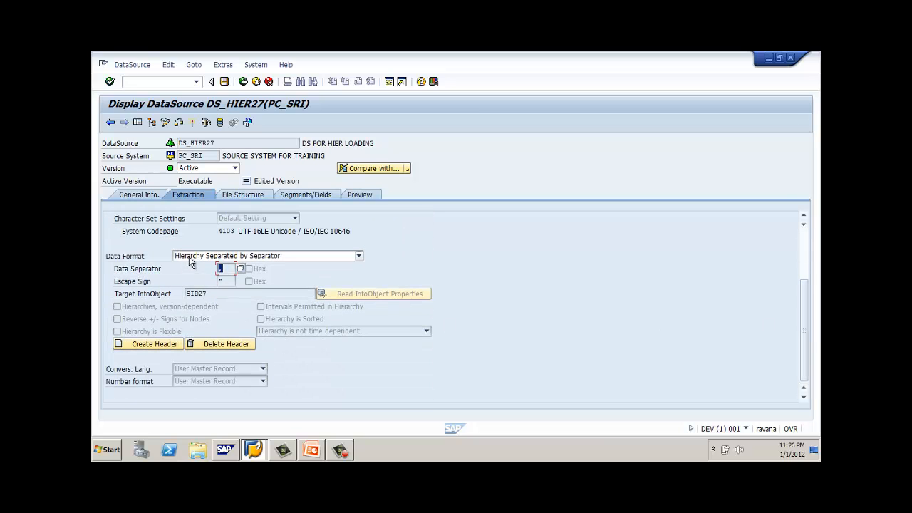
Read the preview data again and look through all nodes of the Hierarchy Structure segment
{"action": "left_click", "coordinate": [248, 194]}
{"action": "left_click", "coordinate": [352, 198]}
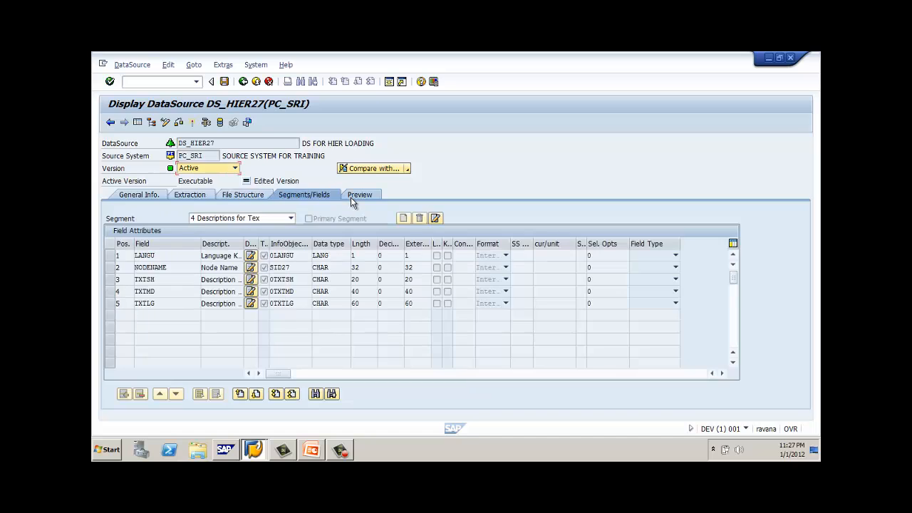
{"action": "left_click", "coordinate": [311, 218]}
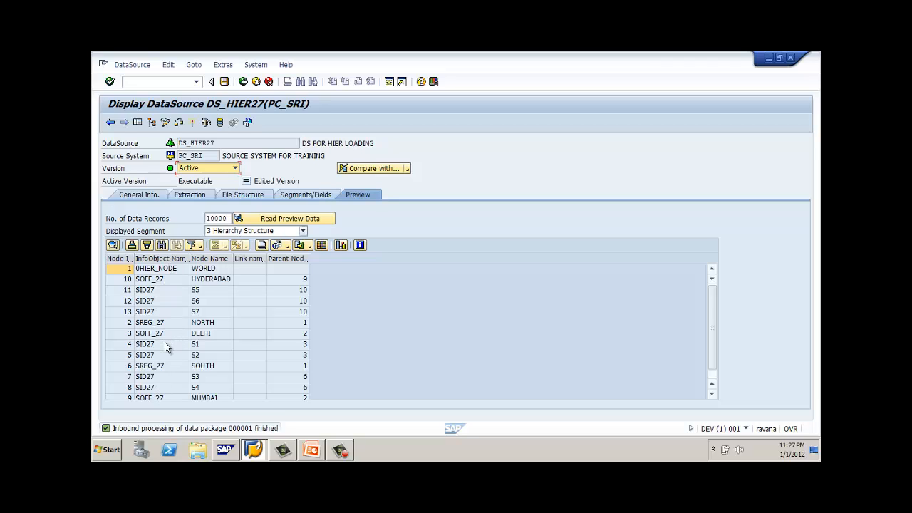
{"action": "key", "text": "F4"}
{"action": "key", "text": "Escape"}
{"action": "left_click_drag", "start_coordinate": [712, 344], "coordinate": [712, 360]}
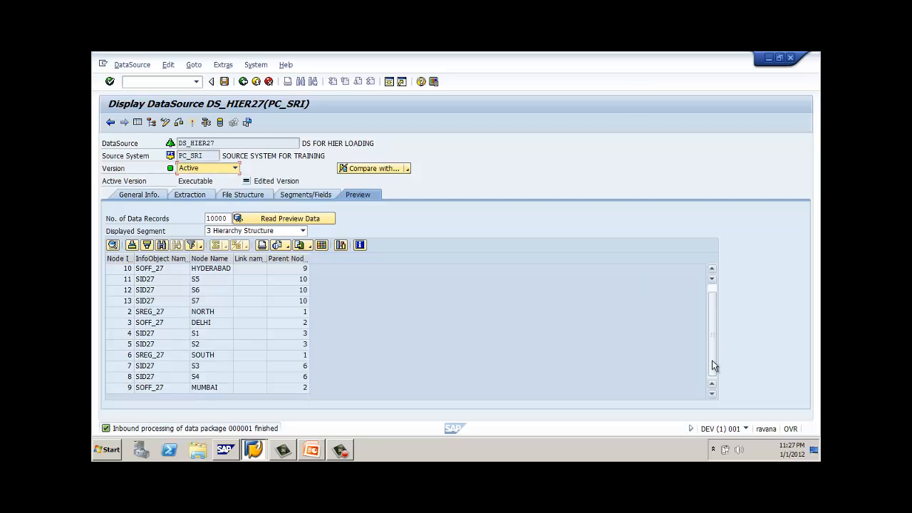
Activate DataSource DS_HIER27 with the changed data format and acknowledge the activation log
{"action": "left_click", "coordinate": [192, 122]}
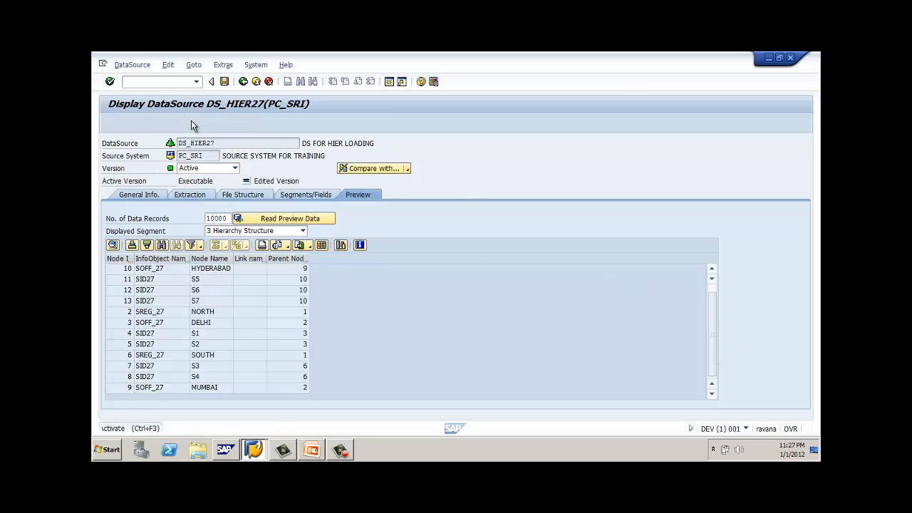
{"action": "left_click", "coordinate": [282, 275]}
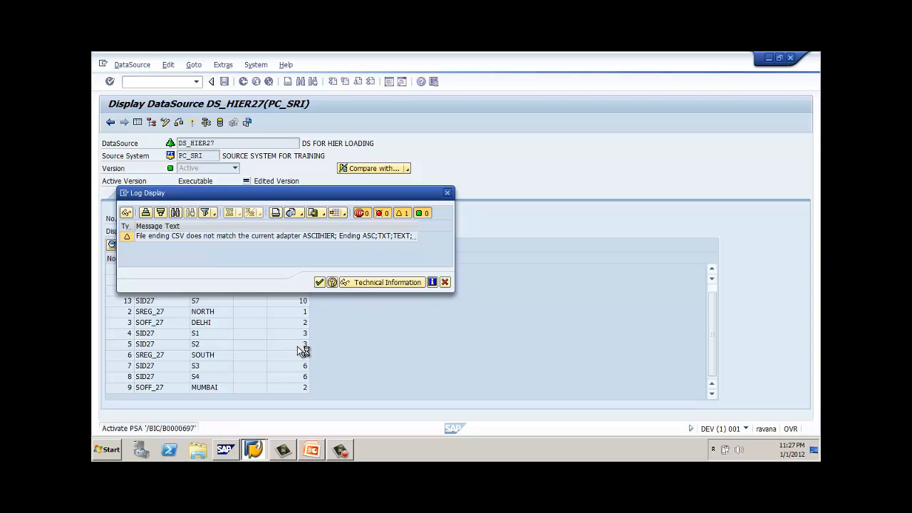
{"action": "left_click", "coordinate": [321, 283]}
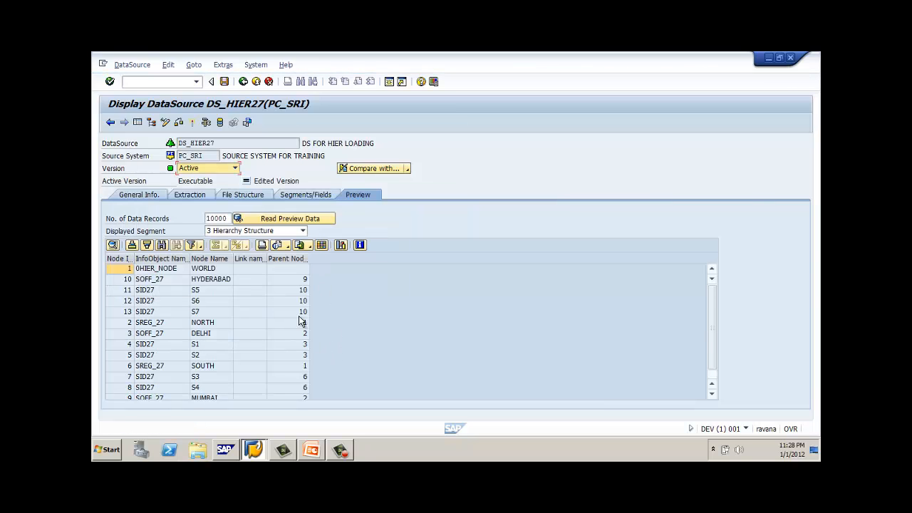
Return to the Data Warehousing Workbench and locate DS FOR HIER LOADING among the DataSources
{"action": "left_click", "coordinate": [244, 82]}
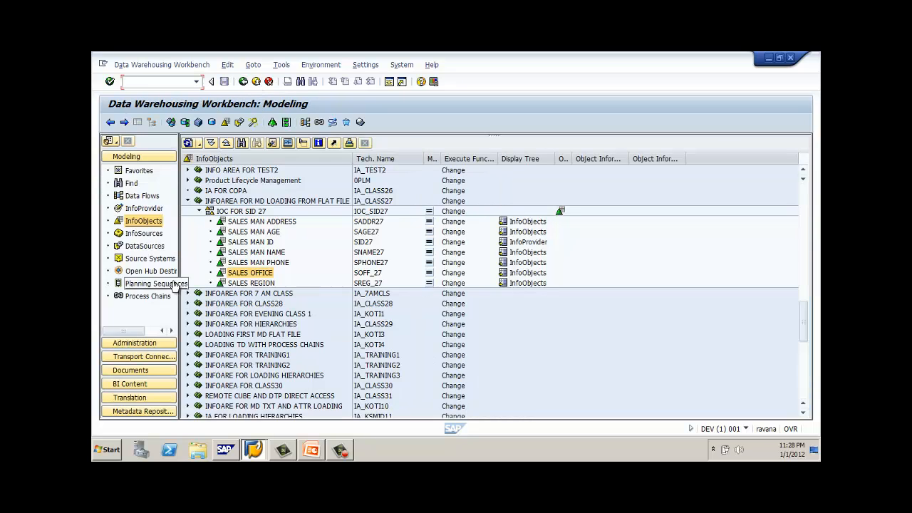
{"action": "left_click", "coordinate": [150, 247]}
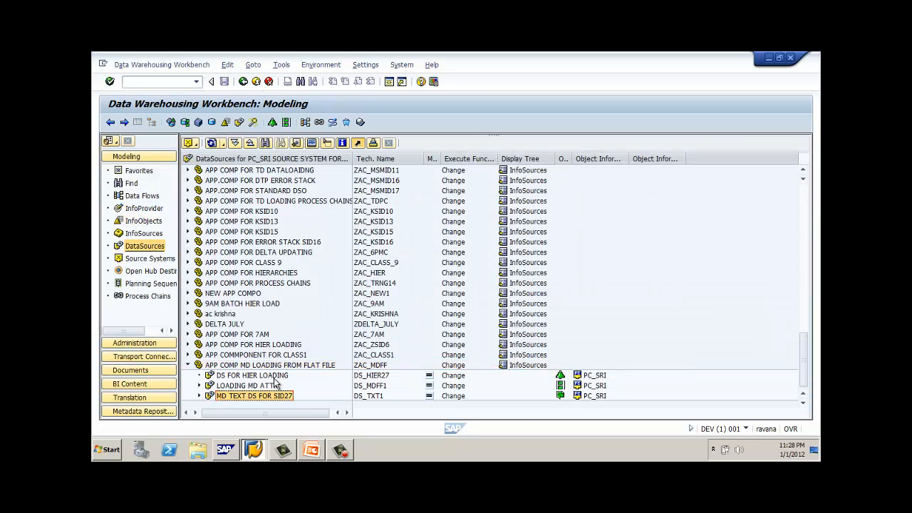
{"action": "left_click", "coordinate": [277, 376]}
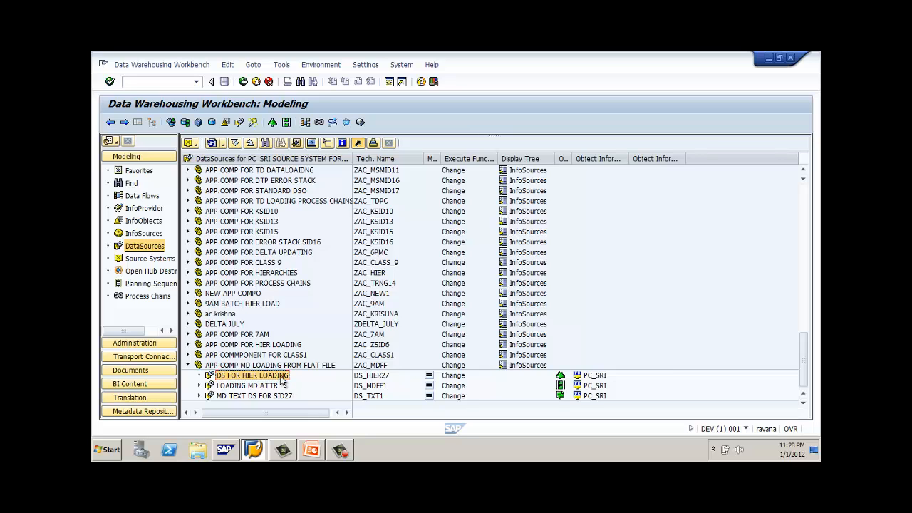
Start a new transformation for the SALES MAN ID (Hierarchies) InfoProvider, with DataSource as the source object type
{"action": "left_click", "coordinate": [161, 210]}
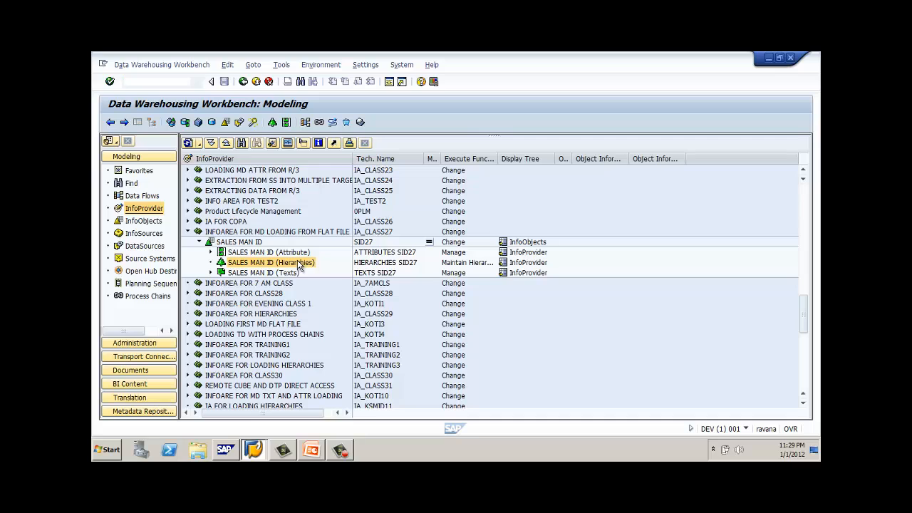
{"action": "right_click", "coordinate": [299, 265]}
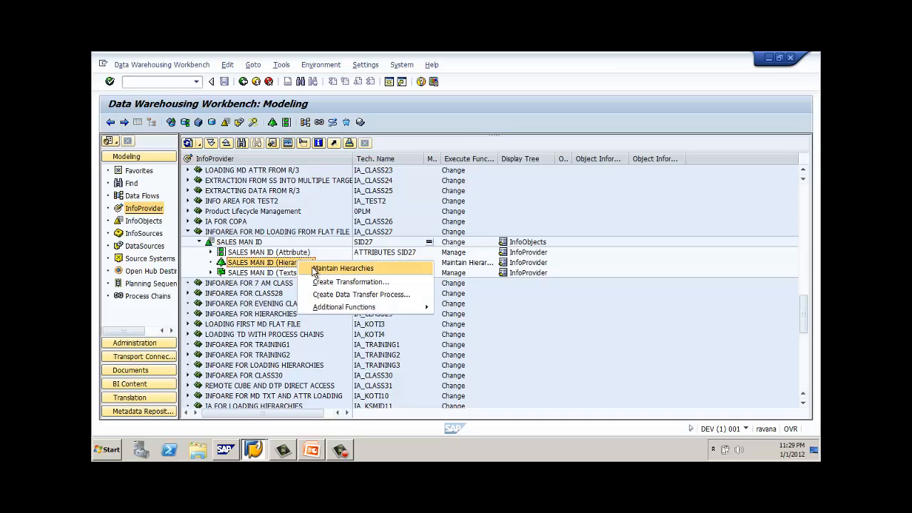
{"action": "left_click", "coordinate": [325, 282]}
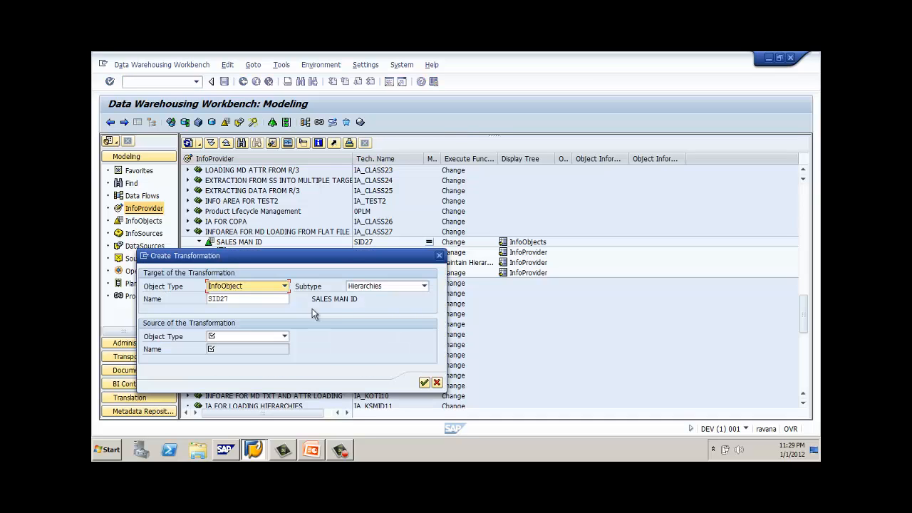
{"action": "left_click", "coordinate": [285, 337]}
{"action": "left_click", "coordinate": [276, 347]}
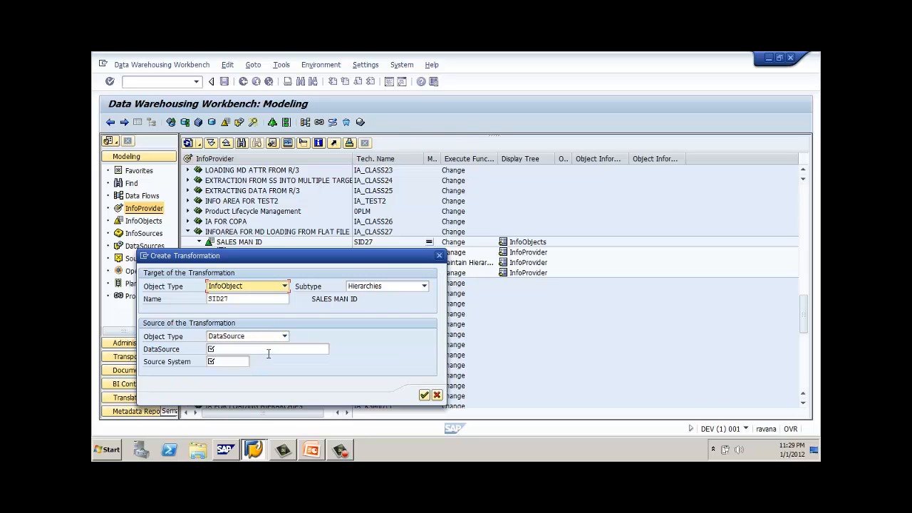
Set the transformation's source to DataSource DS_HIER27 in source system PC_SRI and create the transformation
{"action": "type", "text": "DS"}
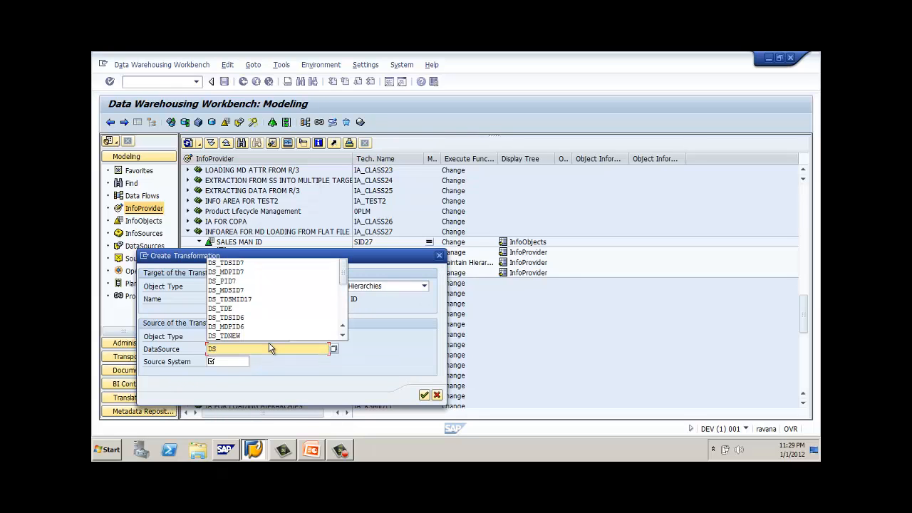
{"action": "type", "text": "_HIER"}
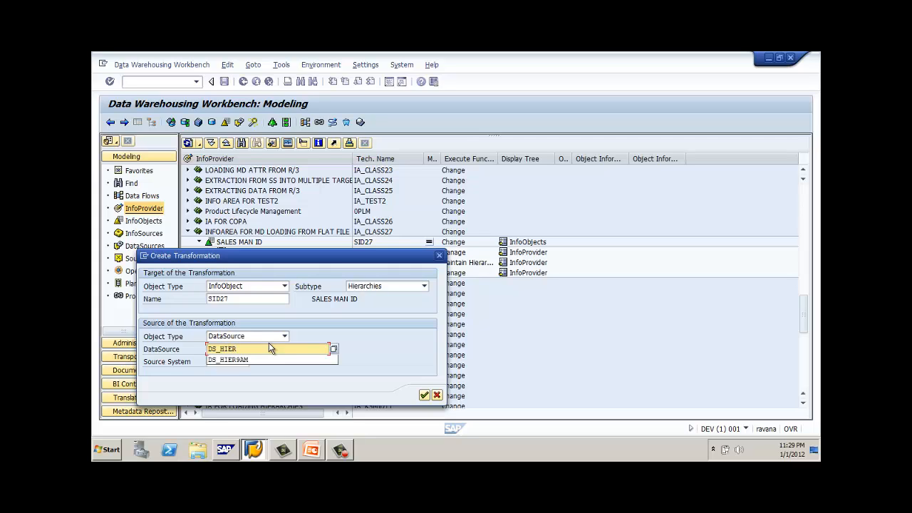
{"action": "type", "text": "27"}
{"action": "key", "text": "Tab"}
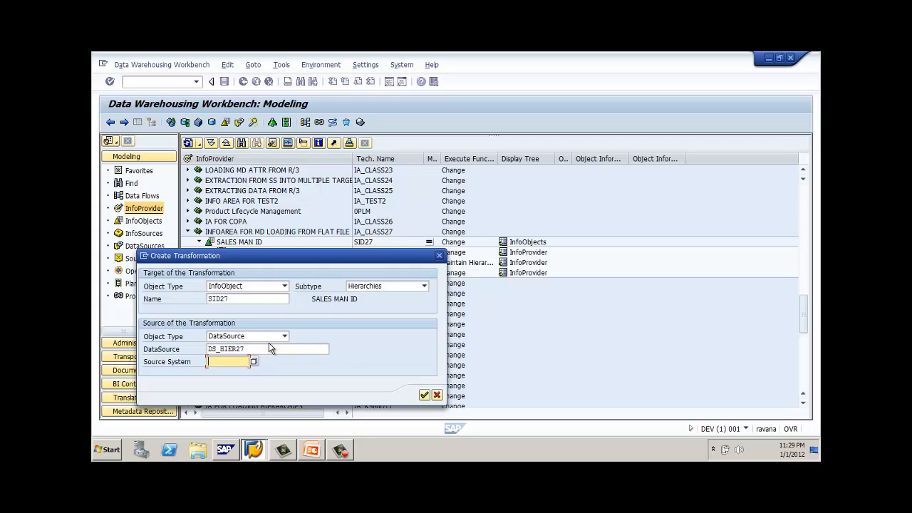
{"action": "type", "text": "PC_"}
{"action": "key", "text": "Down"}
{"action": "key", "text": "Tab"}
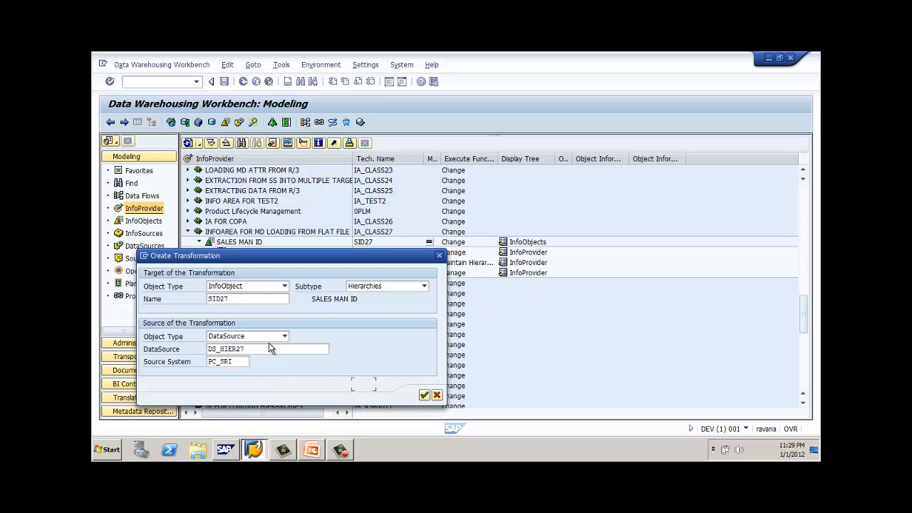
{"action": "left_click", "coordinate": [424, 395]}
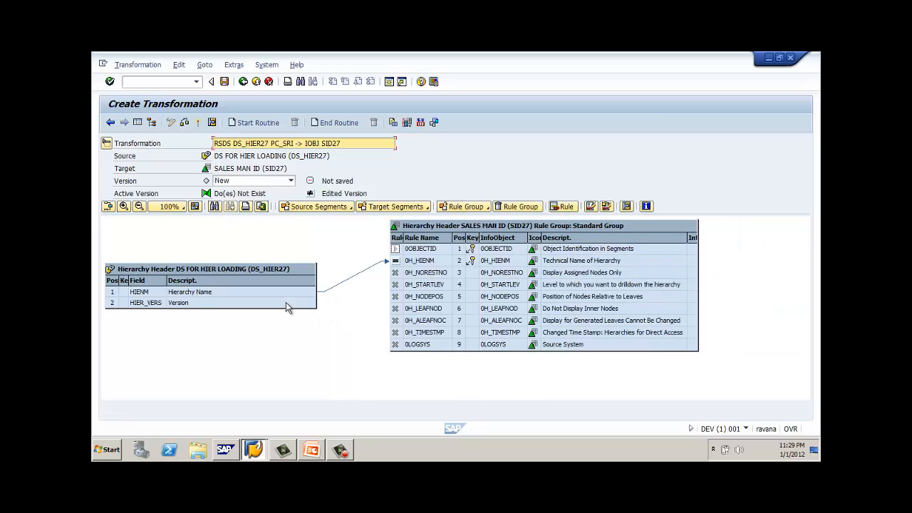
Check the mapping of the Hierarchy Description segment and switch to the Hierarchy Structure segment
{"action": "left_click", "coordinate": [343, 208]}
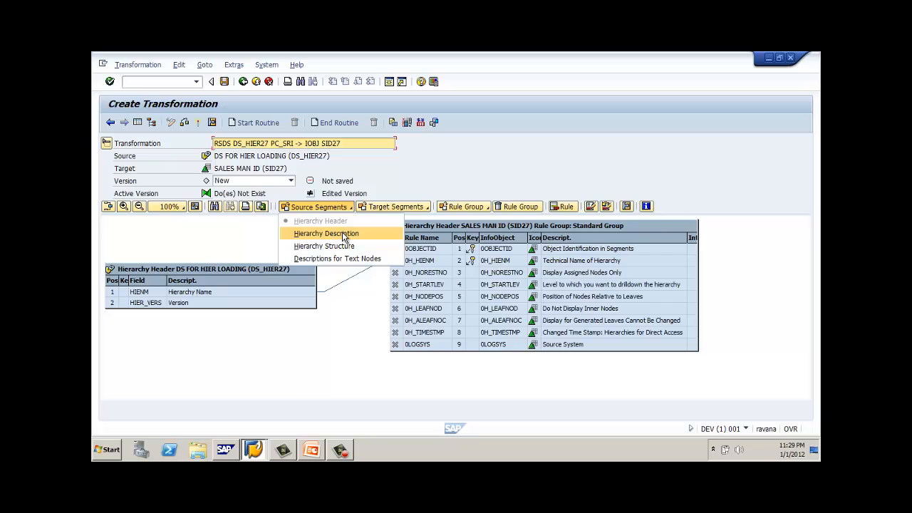
{"action": "left_click", "coordinate": [344, 233]}
{"action": "left_click", "coordinate": [344, 208]}
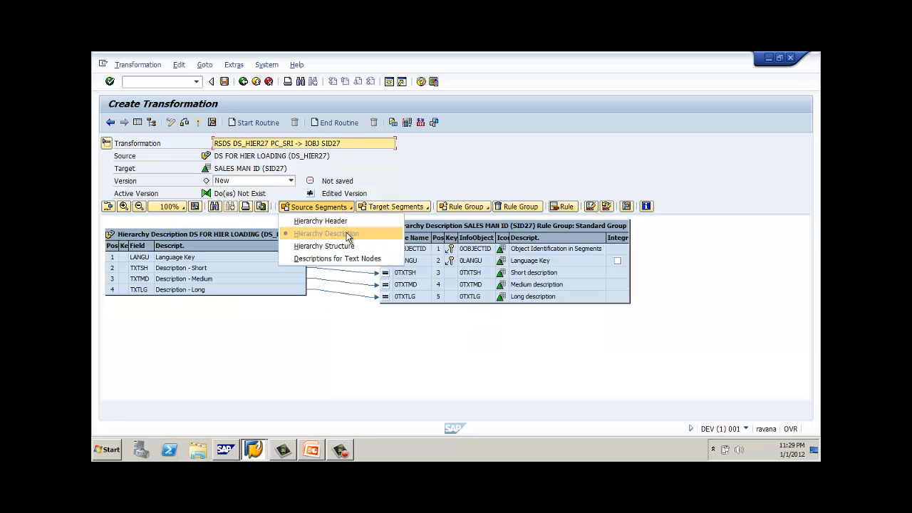
{"action": "left_click", "coordinate": [349, 251]}
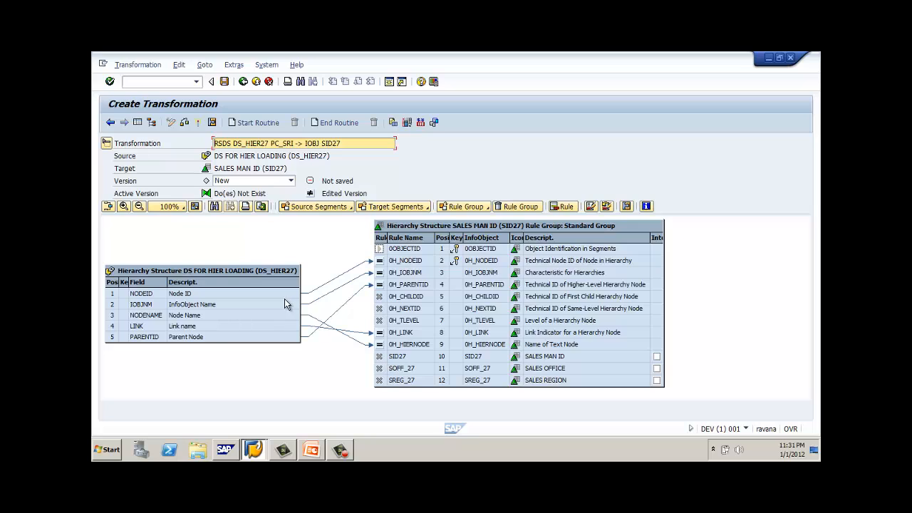
Map the IOBJNM source field to SID27, SOFF_27 and SREG_27, and activate the transformation
{"action": "left_click_drag", "start_coordinate": [291, 308], "coordinate": [385, 356]}
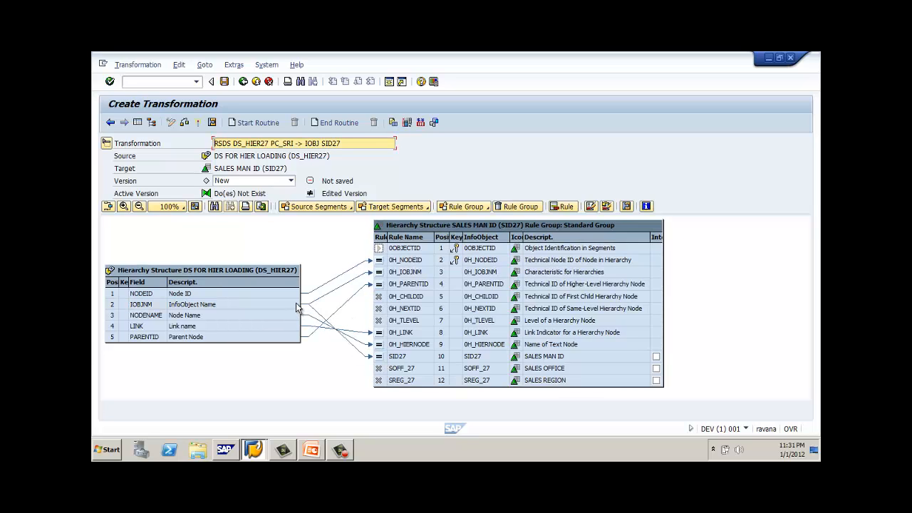
{"action": "left_click_drag", "start_coordinate": [348, 328], "coordinate": [394, 368]}
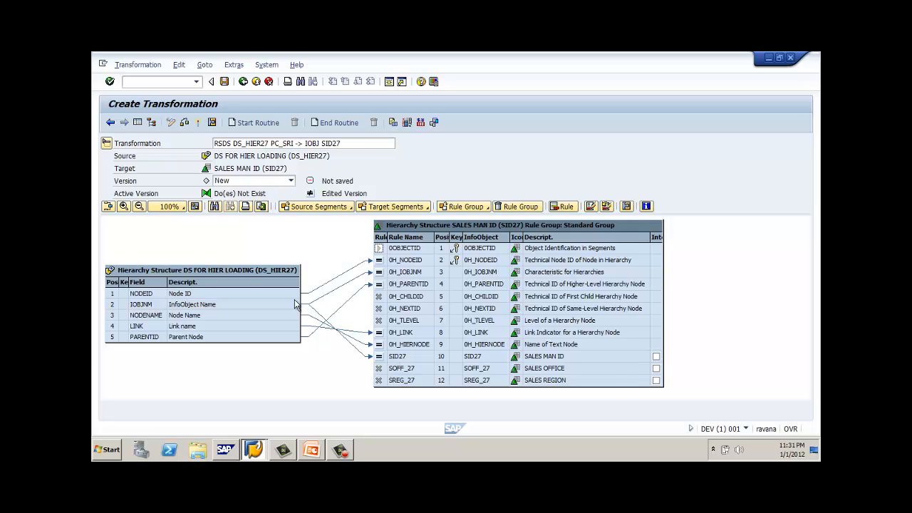
{"action": "left_click_drag", "start_coordinate": [288, 311], "coordinate": [393, 383]}
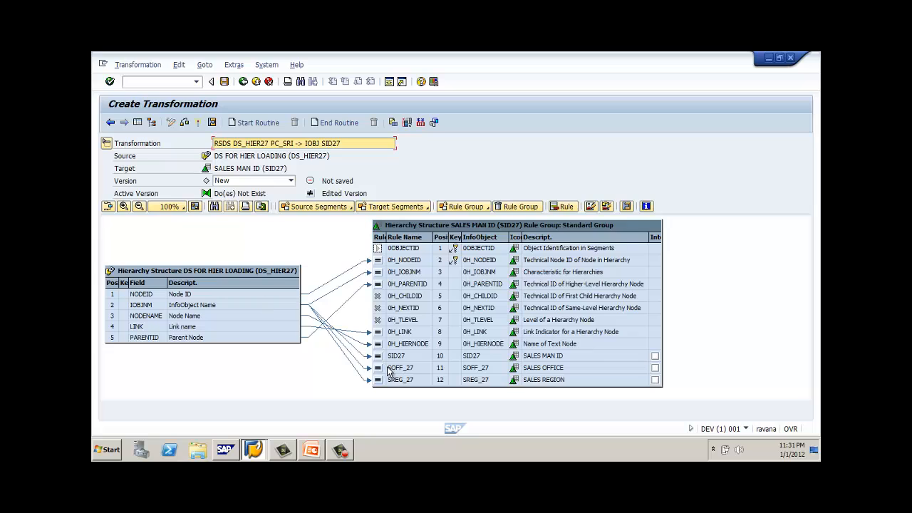
{"action": "left_click", "coordinate": [199, 122]}
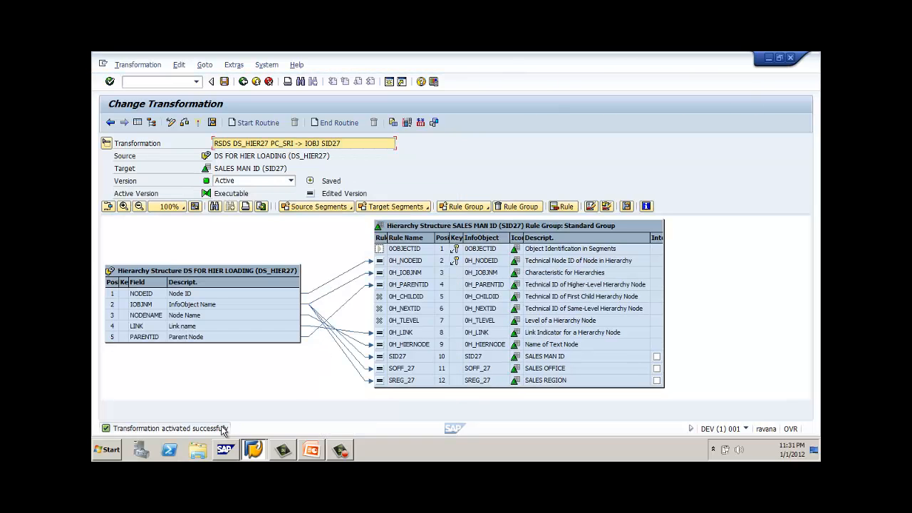
{"action": "left_click", "coordinate": [243, 82]}
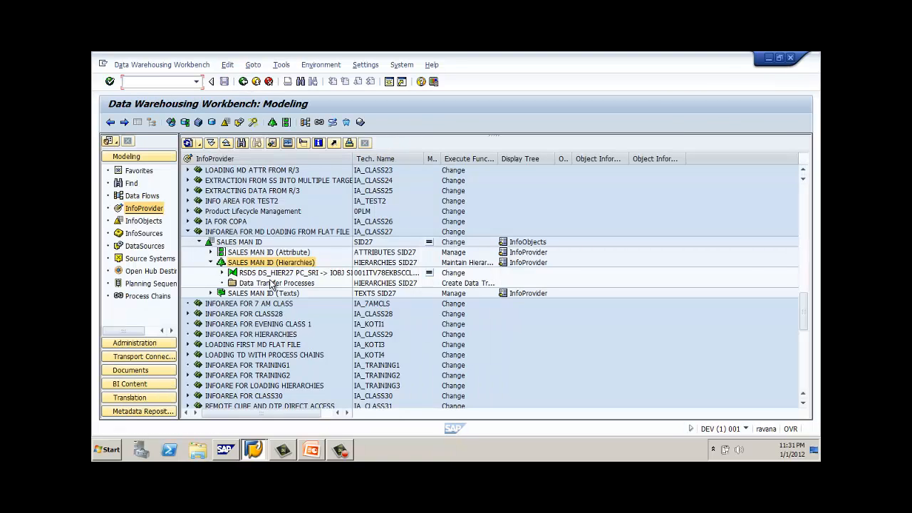
Refresh the DataSources and create an InfoPackage for DS FOR HIER LOADING described as INFOPACKAGE FOR HIER DATA LOADING
{"action": "left_click", "coordinate": [146, 246]}
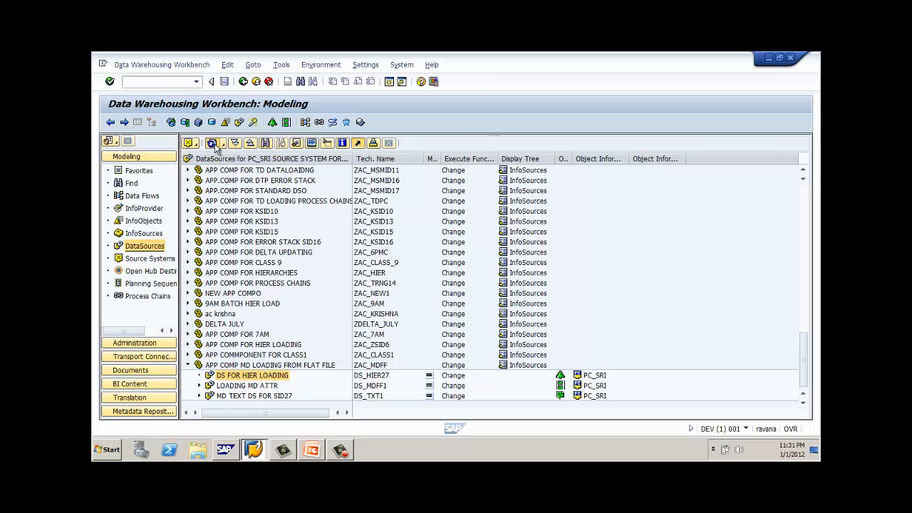
{"action": "right_click", "coordinate": [278, 382]}
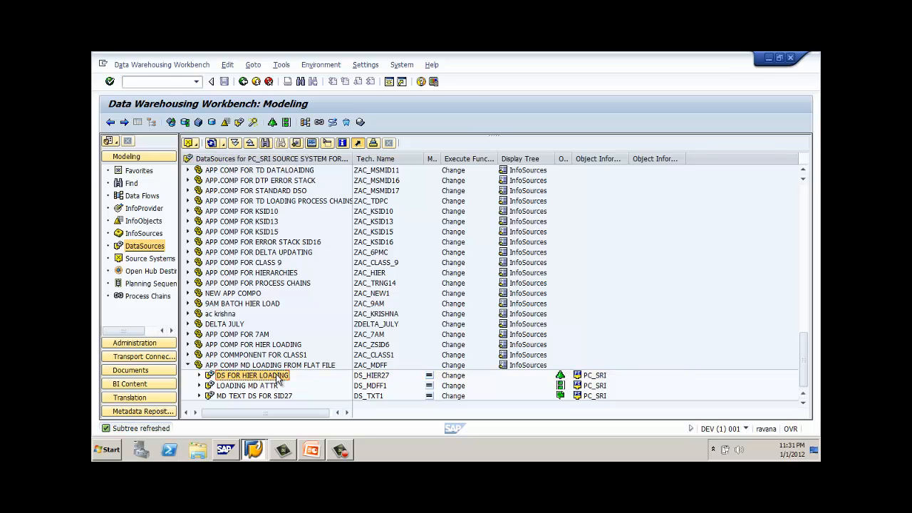
{"action": "left_click", "coordinate": [317, 366]}
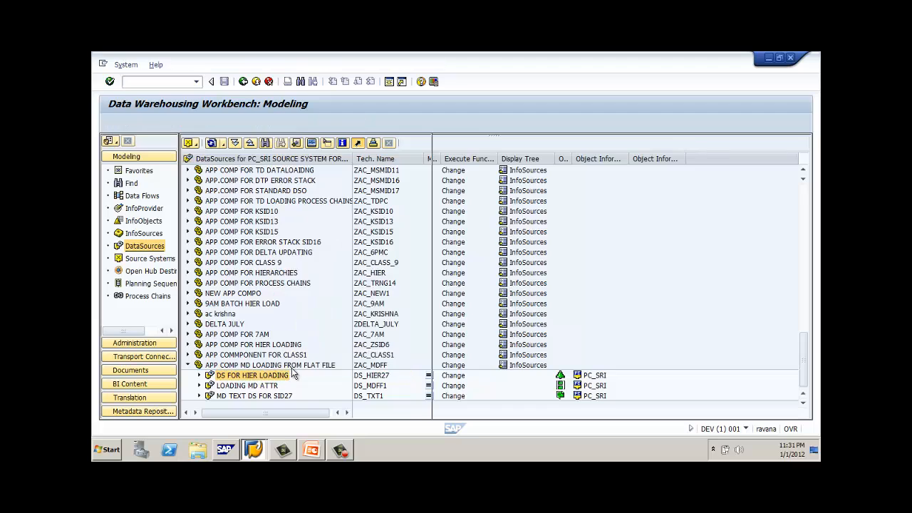
{"action": "type", "text": "INFOPACKAGE FOR"}
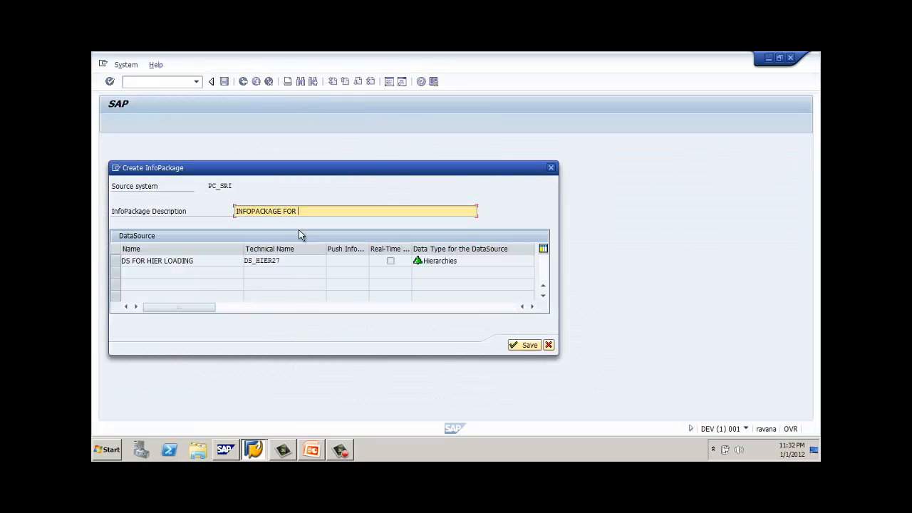
{"action": "type", "text": " HIER DATA LOADING"}
{"action": "left_click", "coordinate": [527, 345]}
{"action": "left_click", "coordinate": [526, 347]}
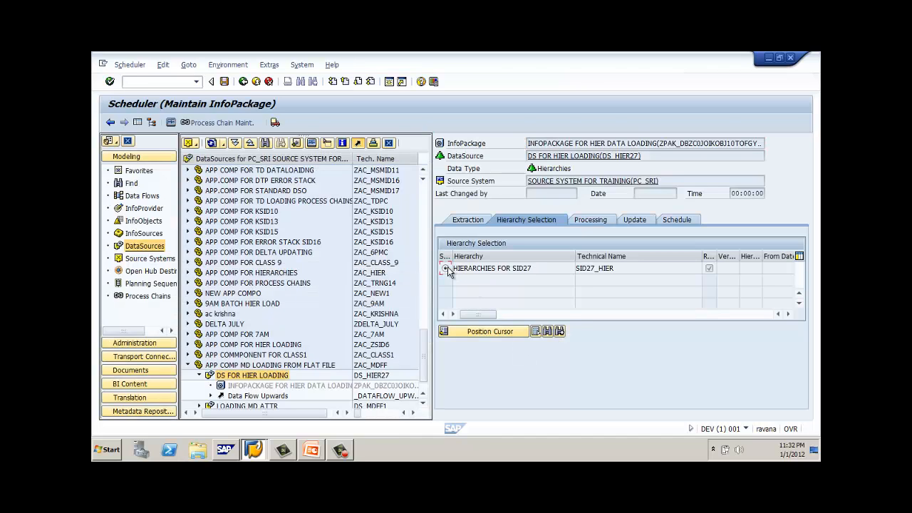
Review the InfoPackage's extraction, hierarchy selection, processing and update settings
{"action": "left_click", "coordinate": [476, 221]}
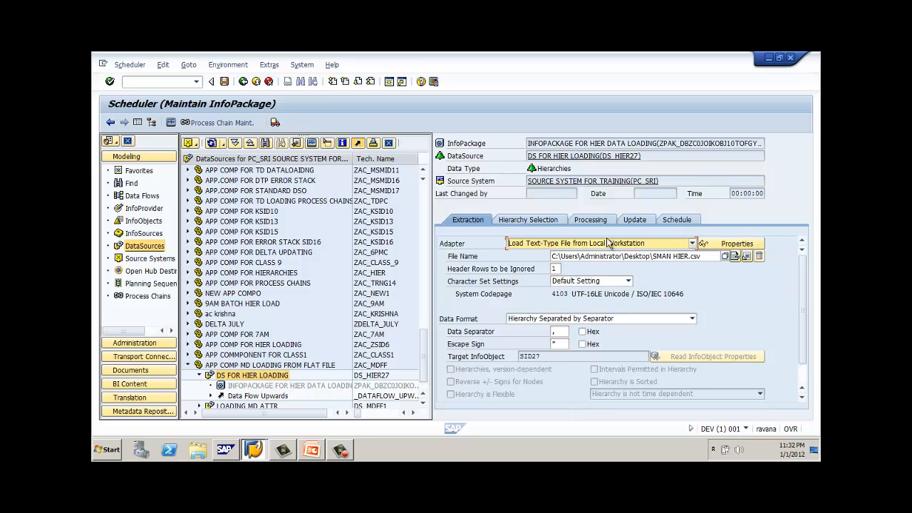
{"action": "left_click", "coordinate": [533, 221]}
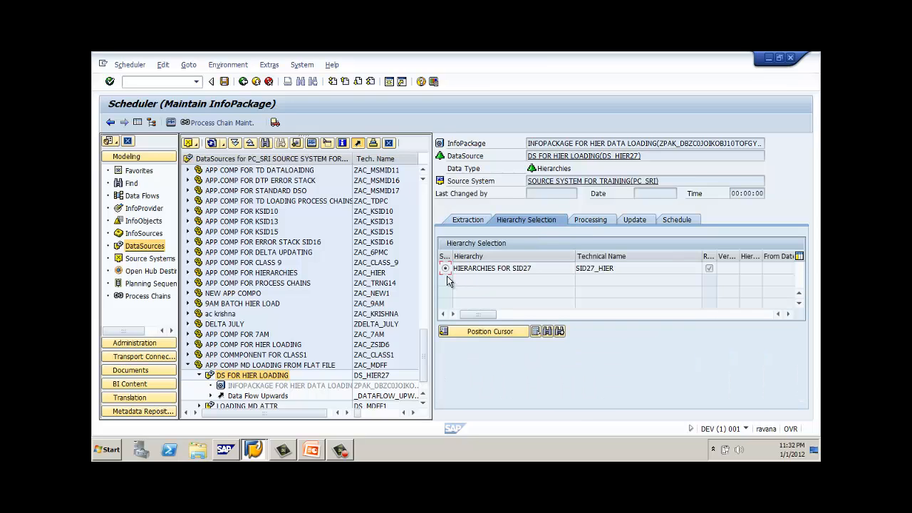
{"action": "left_click", "coordinate": [603, 222]}
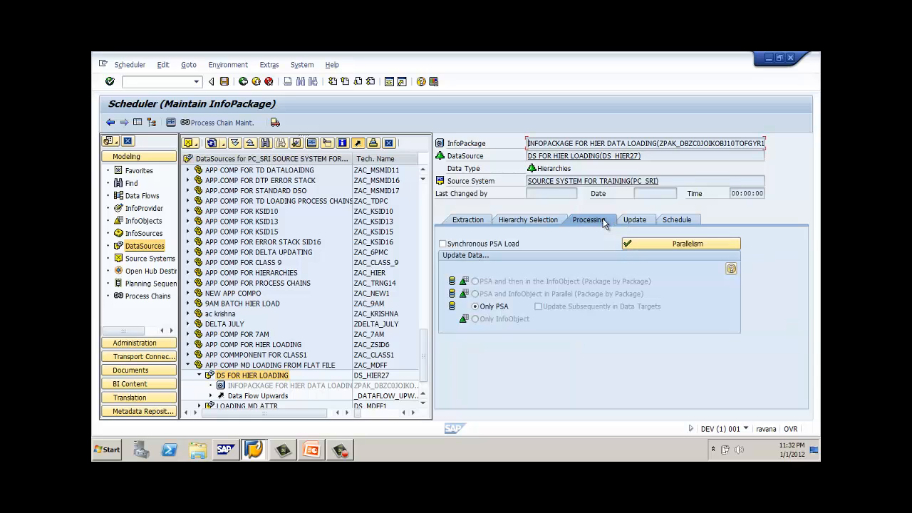
{"action": "left_click", "coordinate": [138, 123]}
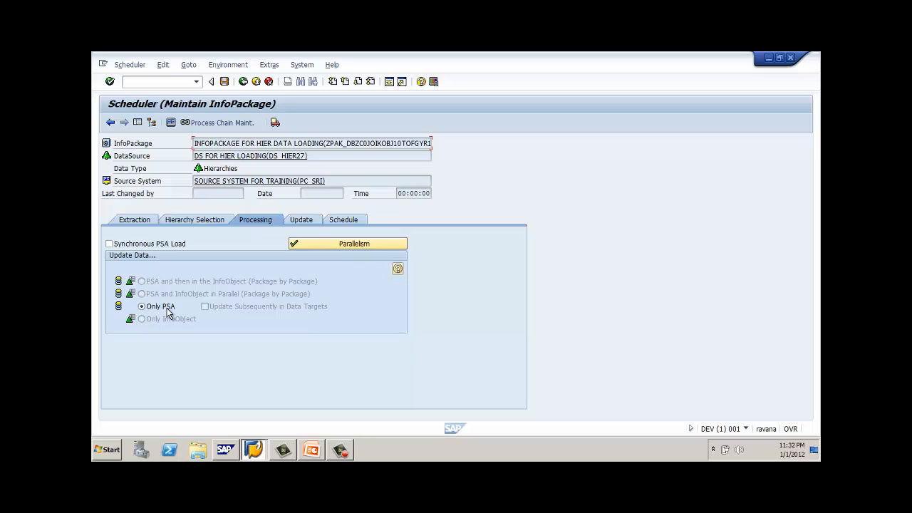
{"action": "left_click", "coordinate": [400, 267]}
{"action": "left_click", "coordinate": [307, 221]}
Start the InfoPackage's data load immediately and open its load monitor
{"action": "left_click", "coordinate": [343, 220]}
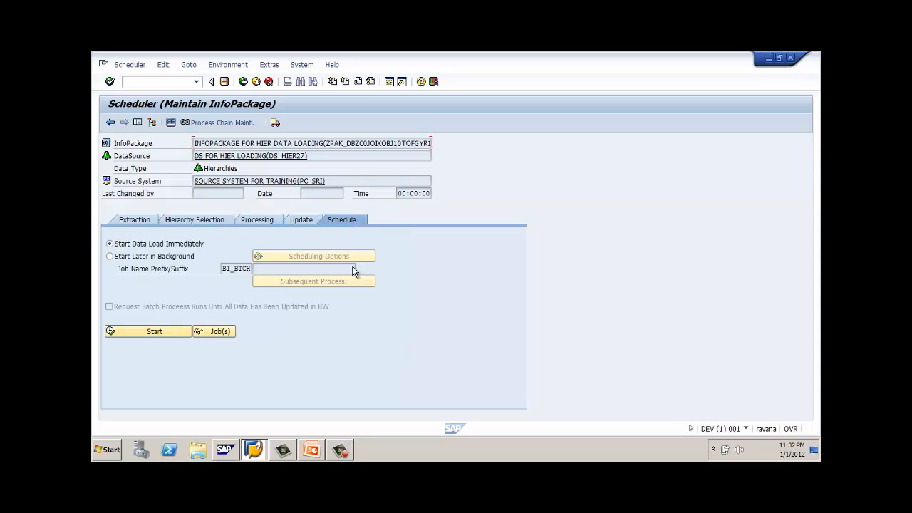
{"action": "left_click", "coordinate": [150, 332]}
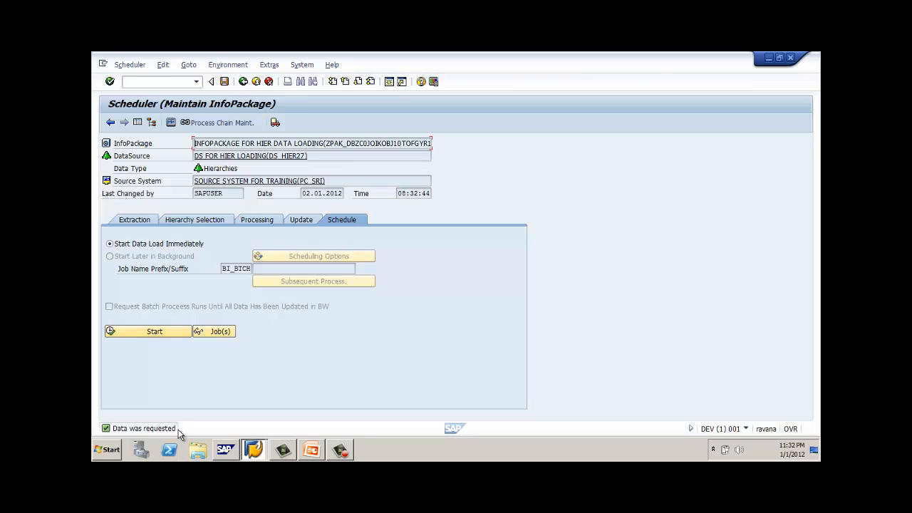
{"action": "left_click", "coordinate": [172, 124]}
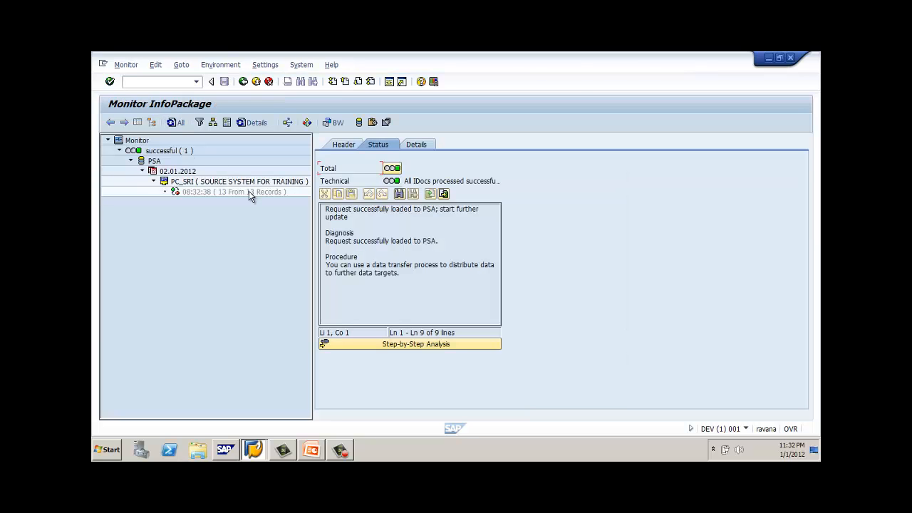
Display the loaded request's PSA records from the Hierarchy Structure segment
{"action": "left_click", "coordinate": [248, 191]}
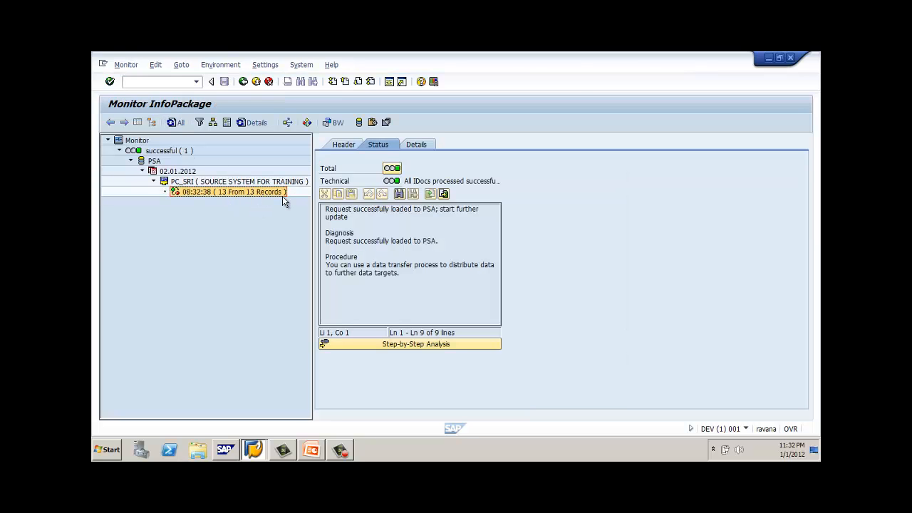
{"action": "left_click", "coordinate": [360, 123]}
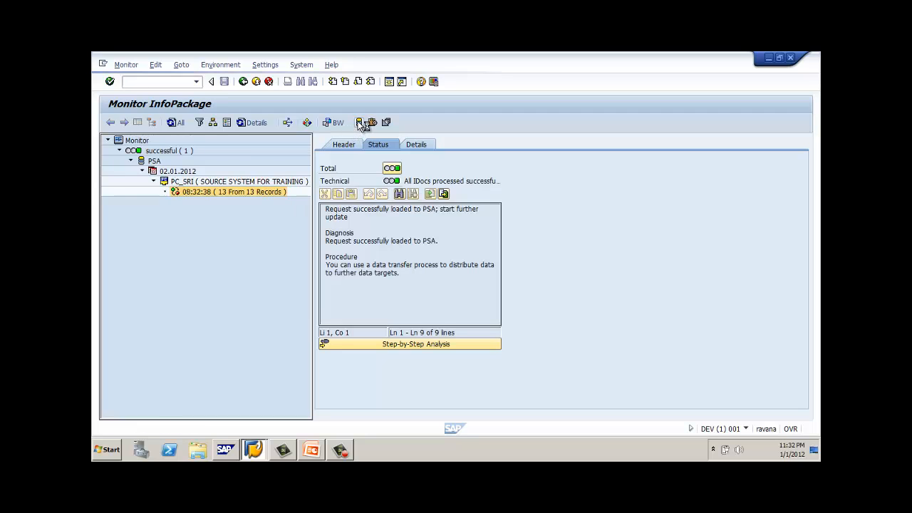
{"action": "left_click_drag", "start_coordinate": [244, 123], "coordinate": [283, 77]}
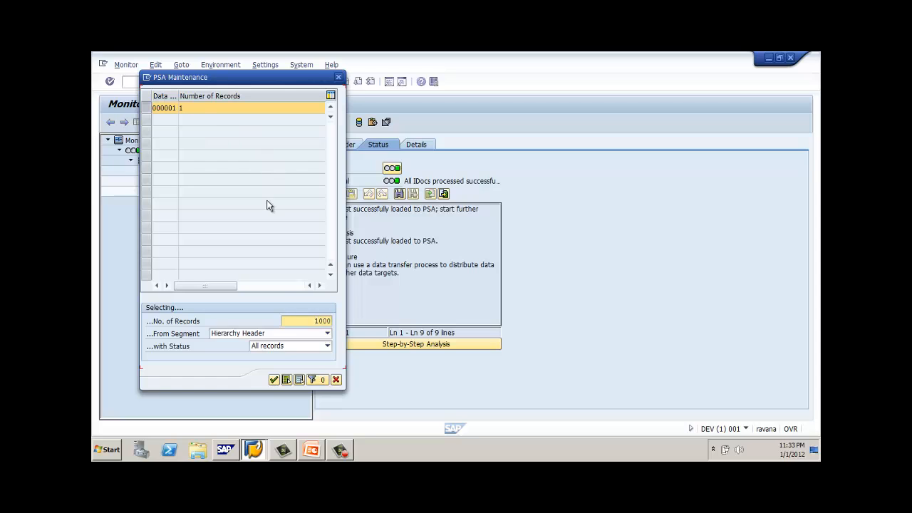
{"action": "left_click", "coordinate": [228, 337]}
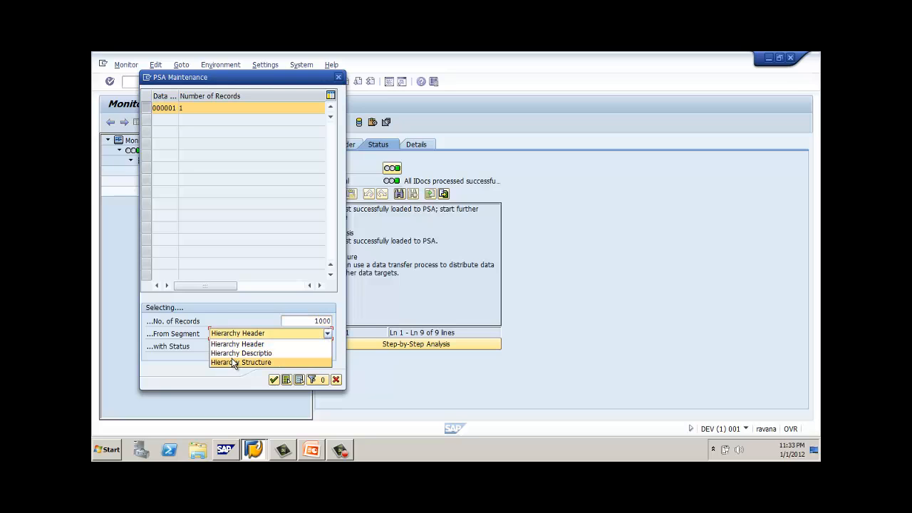
{"action": "left_click", "coordinate": [232, 363]}
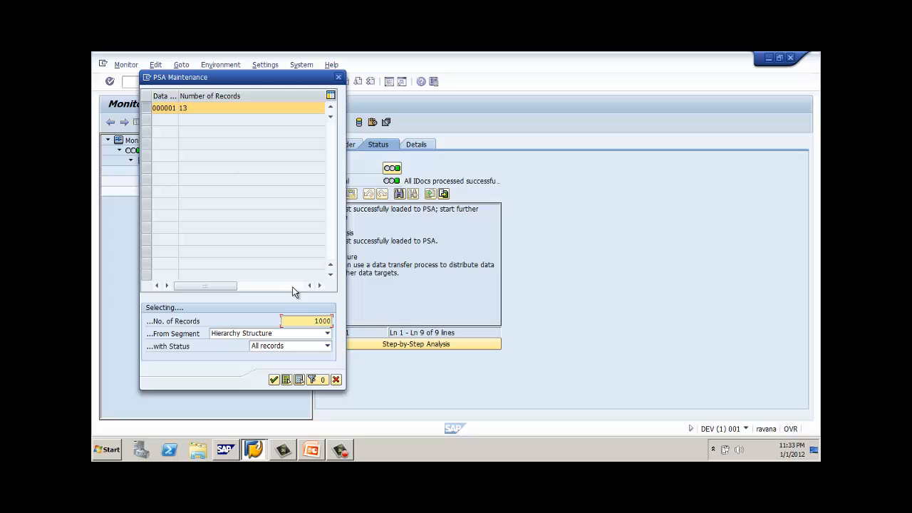
{"action": "left_click", "coordinate": [274, 380]}
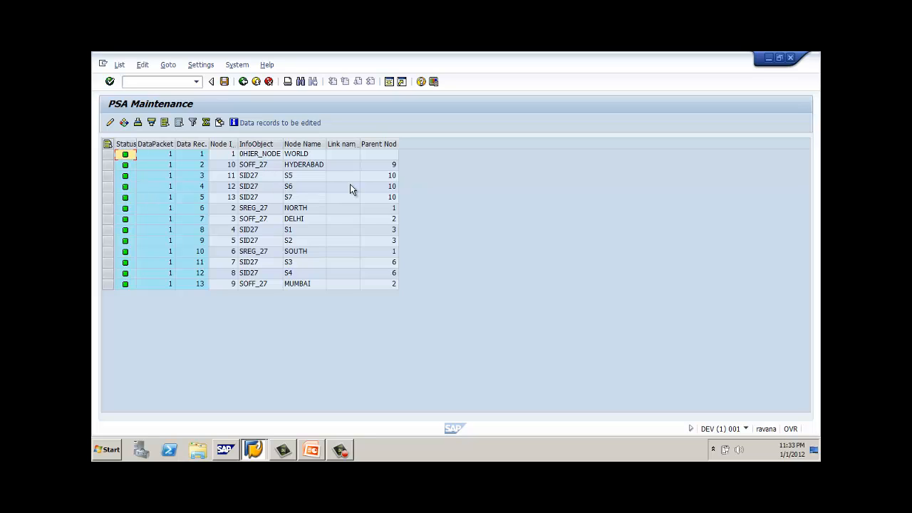
Return to the DataSources and create a standard data transfer process from DS_HIER27 to the hierarchies of InfoObject SID27
{"action": "left_click", "coordinate": [243, 82]}
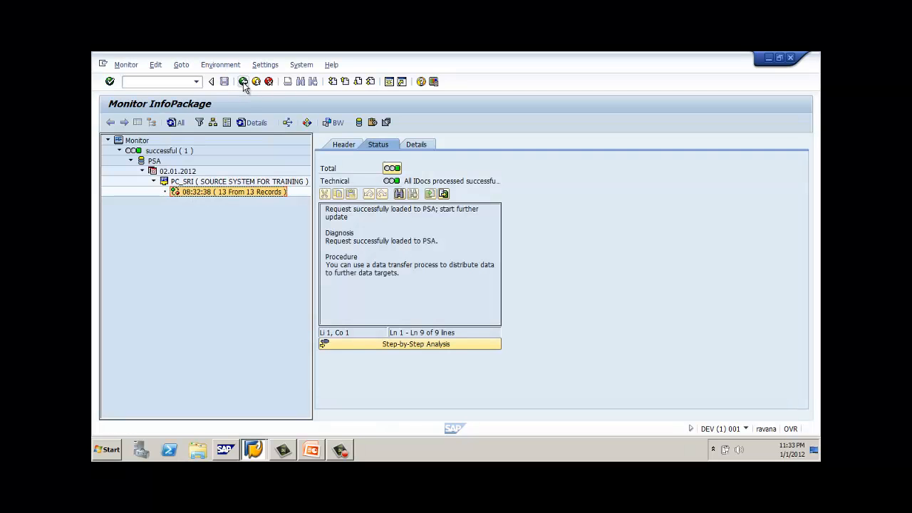
{"action": "left_click", "coordinate": [243, 82]}
{"action": "left_click", "coordinate": [243, 82]}
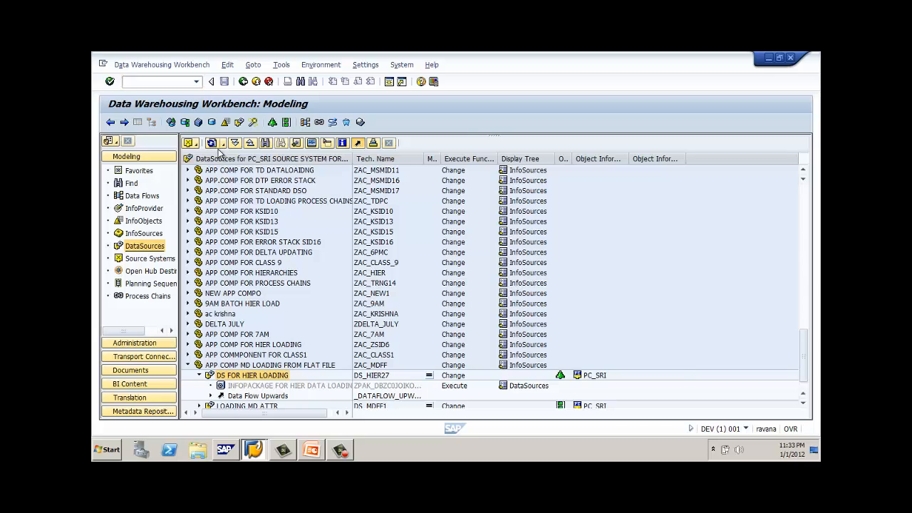
{"action": "left_click", "coordinate": [265, 376]}
{"action": "right_click", "coordinate": [265, 376]}
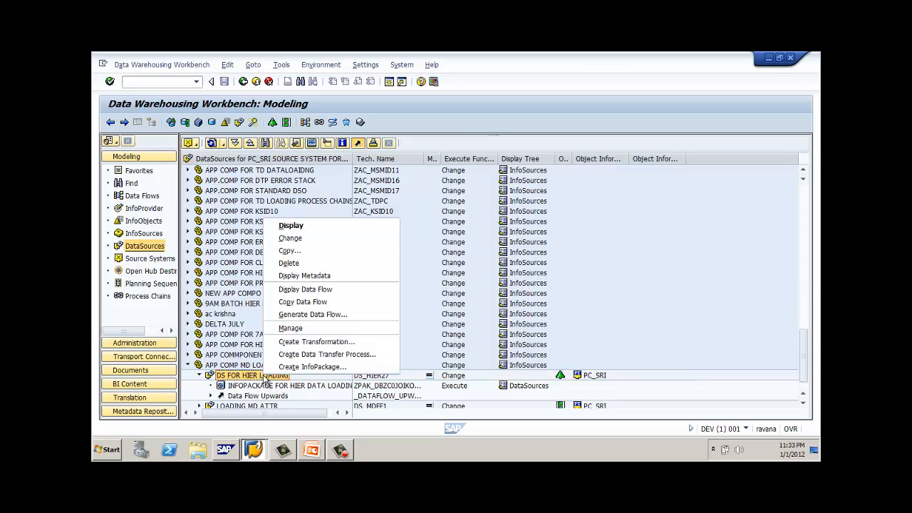
{"action": "left_click", "coordinate": [385, 355]}
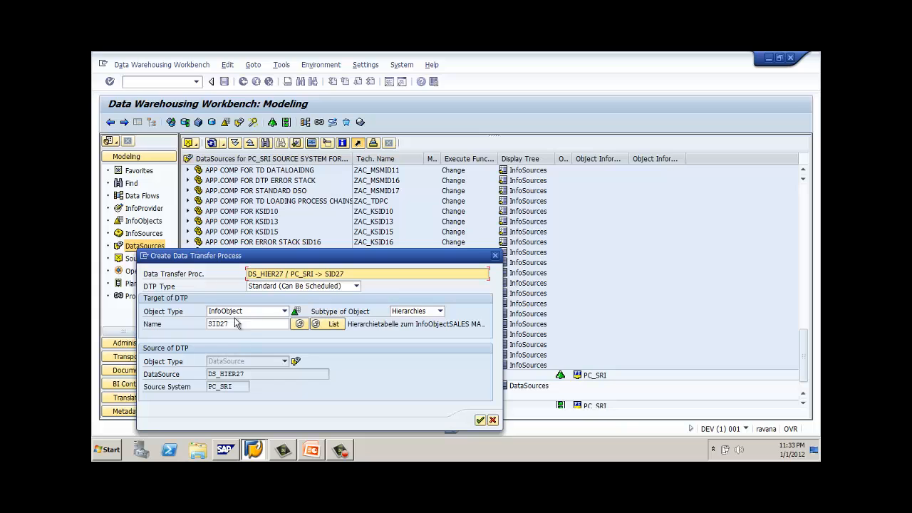
{"action": "left_click", "coordinate": [481, 420]}
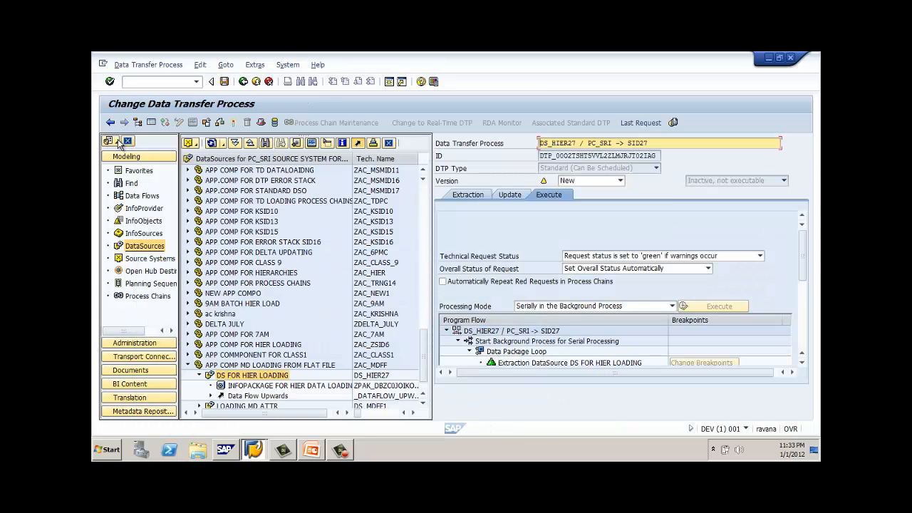
Review the data transfer process's extraction, update and execution settings, including the hierarchy update method and subsequent processing
{"action": "left_click", "coordinate": [151, 123]}
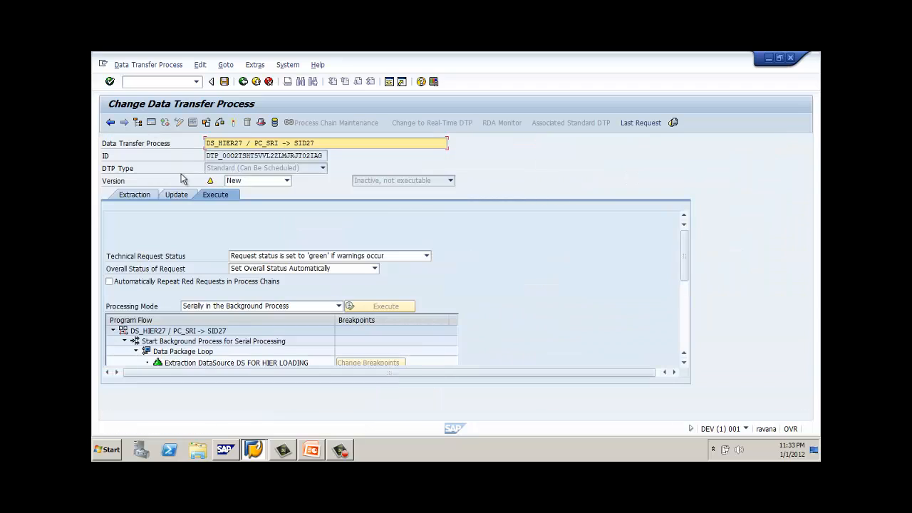
{"action": "left_click", "coordinate": [146, 196]}
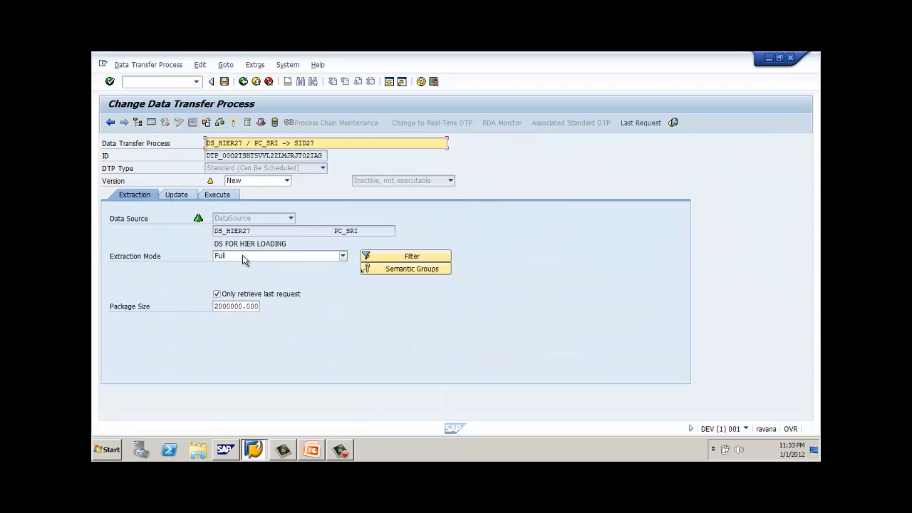
{"action": "left_click", "coordinate": [185, 194]}
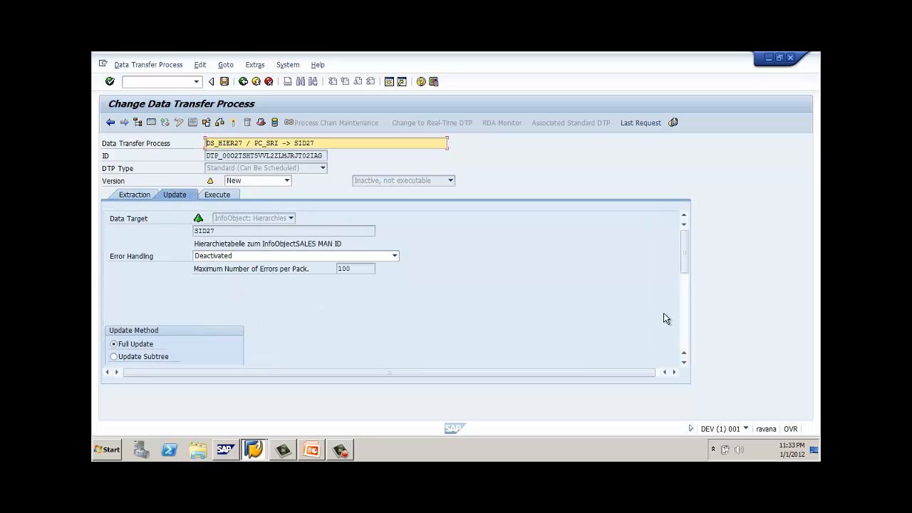
{"action": "left_click_drag", "start_coordinate": [682, 251], "coordinate": [684, 278]}
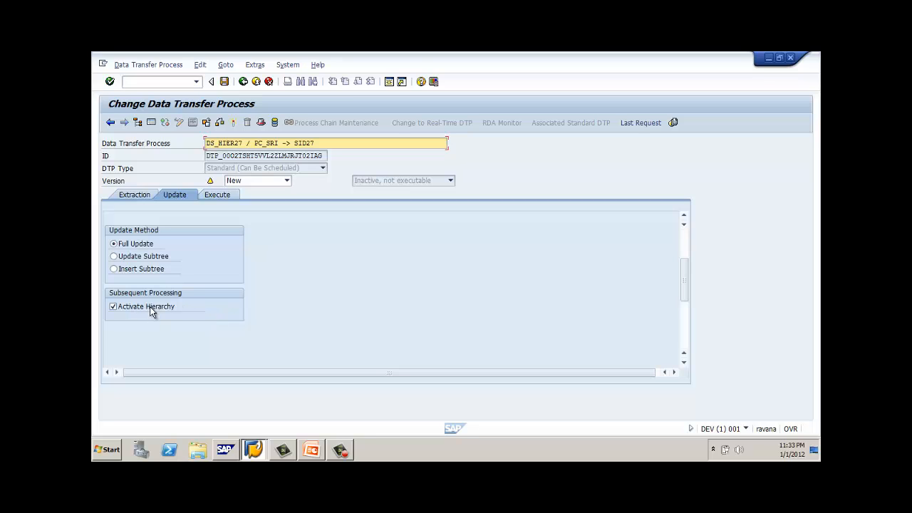
{"action": "left_click_drag", "start_coordinate": [683, 292], "coordinate": [683, 235]}
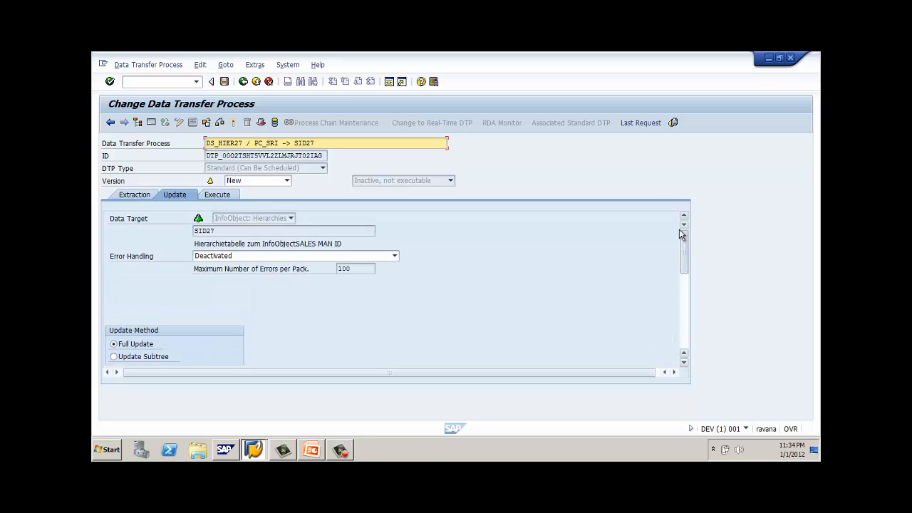
{"action": "left_click", "coordinate": [232, 195]}
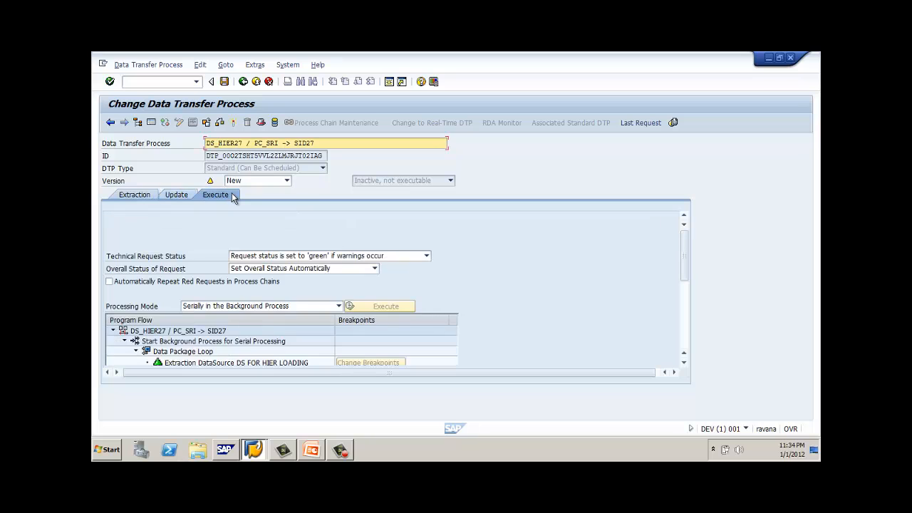
Activate the data transfer process, execute it in the background and refresh its request monitor
{"action": "left_click", "coordinate": [234, 122]}
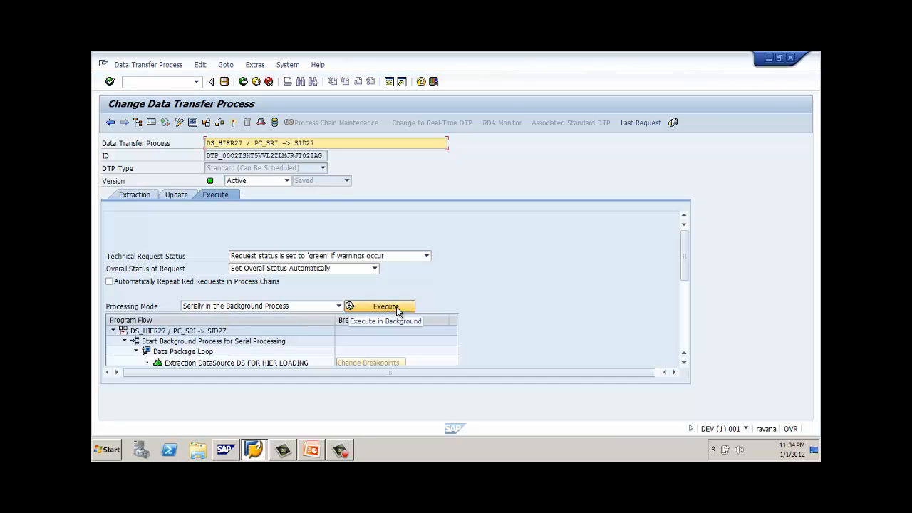
{"action": "left_click", "coordinate": [400, 308]}
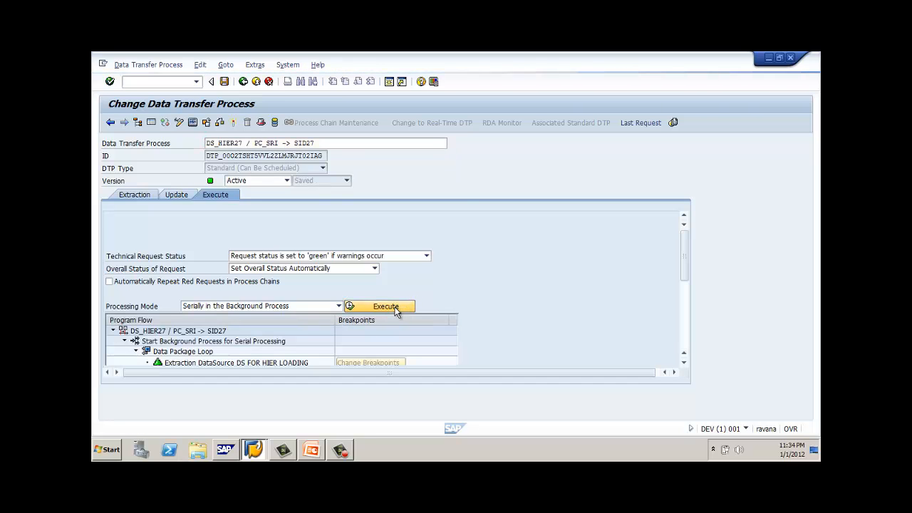
{"action": "left_click", "coordinate": [249, 285]}
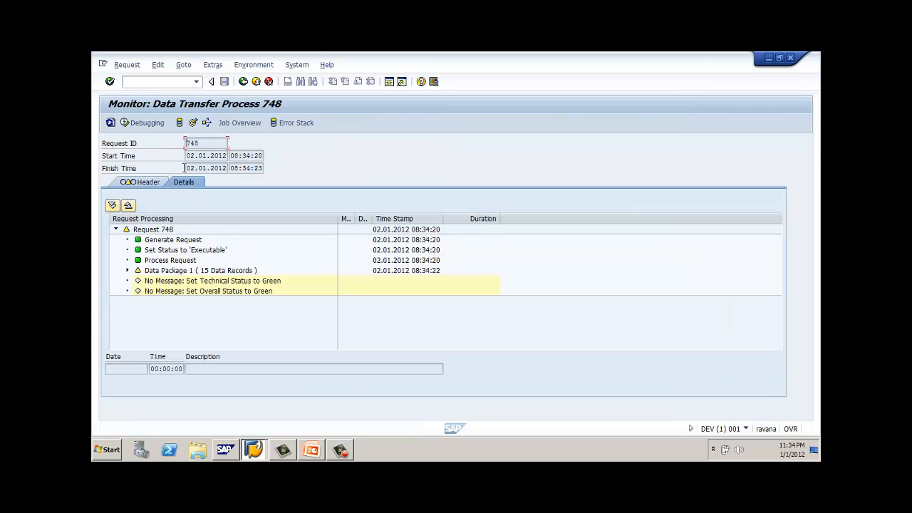
{"action": "left_click", "coordinate": [110, 123]}
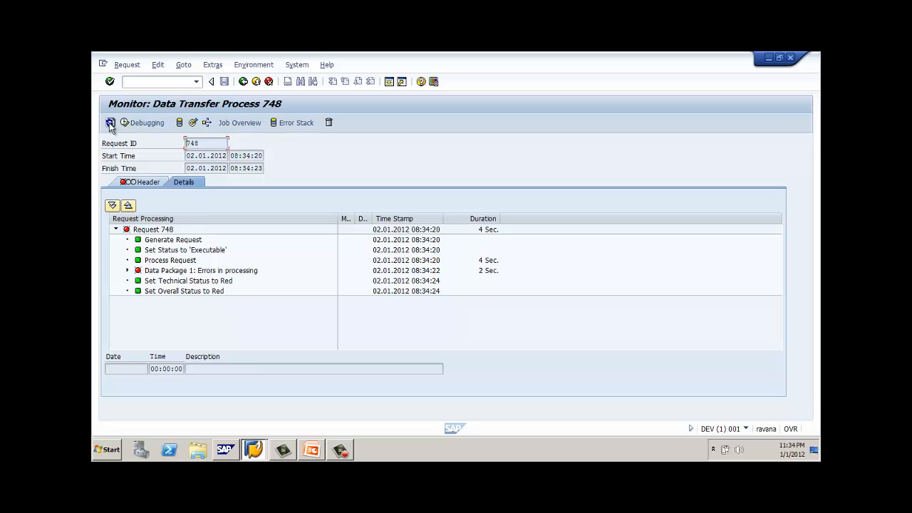
Examine the message and its long text for the SID27 hierarchy update in Data Package 1
{"action": "left_click", "coordinate": [128, 272]}
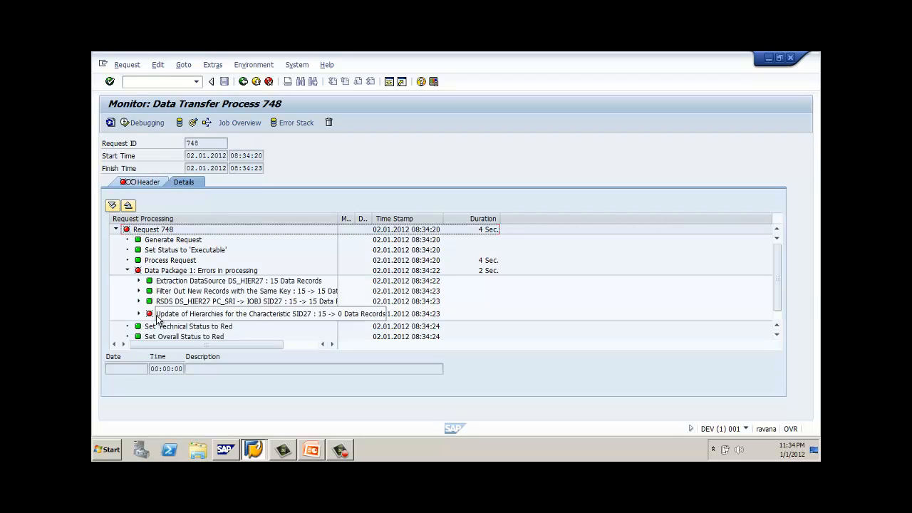
{"action": "left_click", "coordinate": [154, 315]}
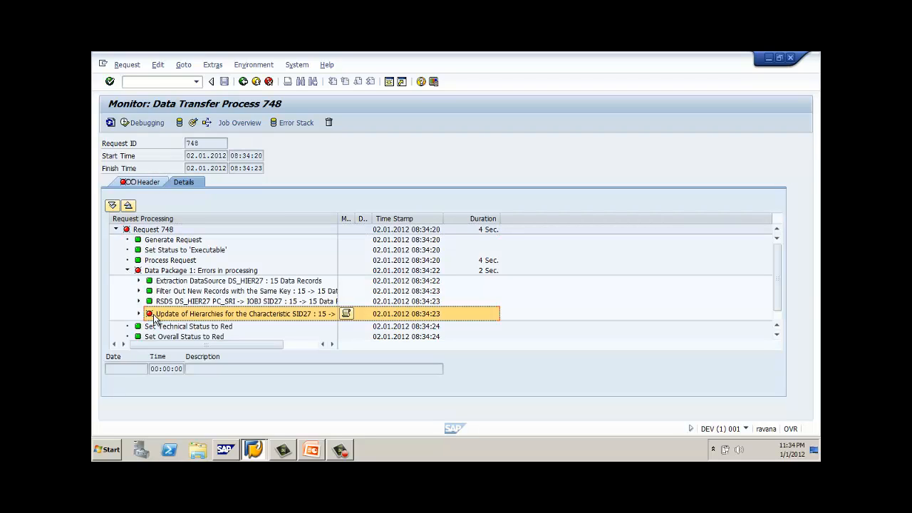
{"action": "left_click", "coordinate": [351, 314]}
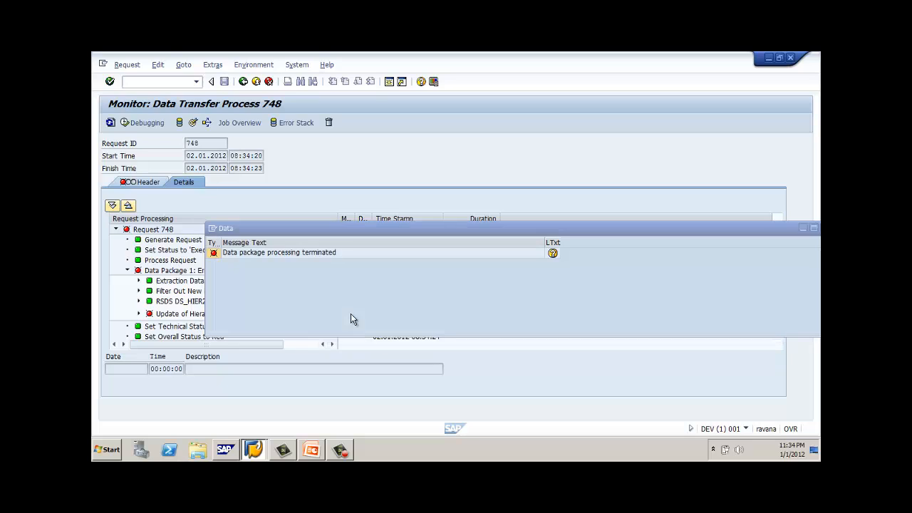
{"action": "left_click", "coordinate": [299, 253]}
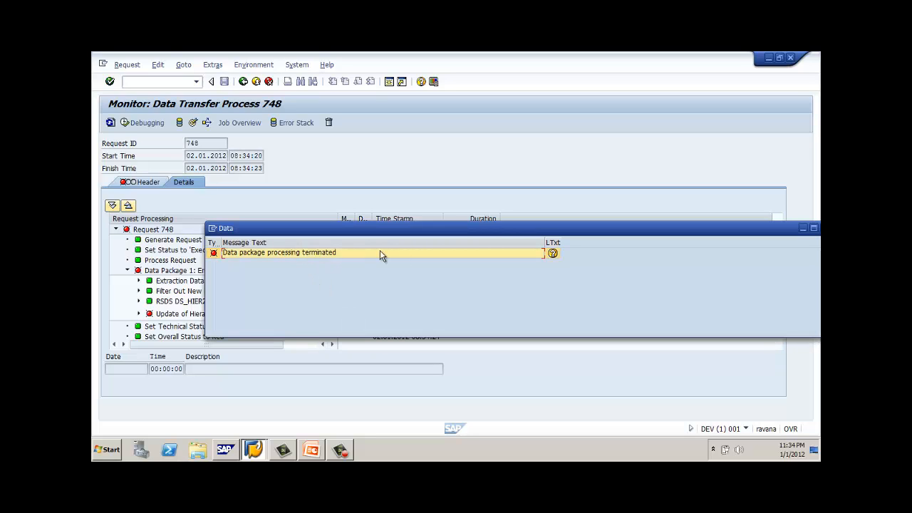
{"action": "left_click", "coordinate": [553, 254]}
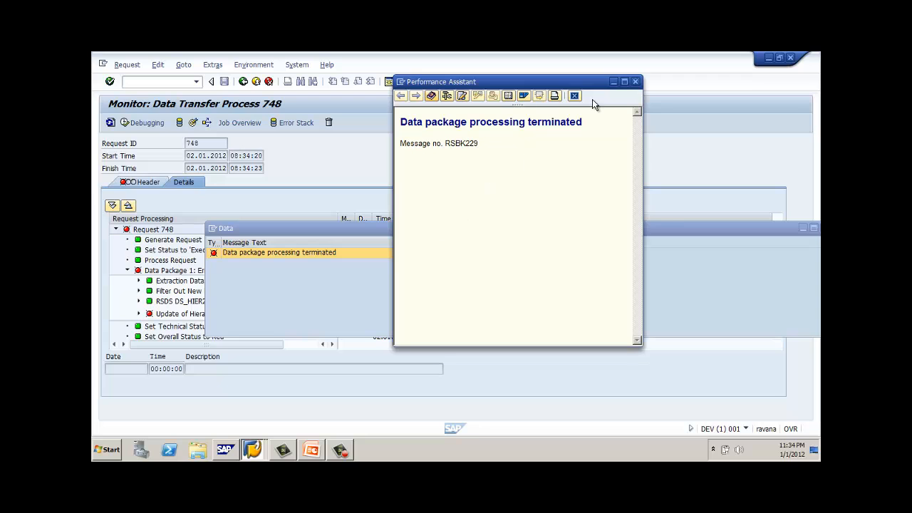
{"action": "left_click", "coordinate": [635, 82]}
{"action": "left_click_drag", "start_coordinate": [663, 229], "coordinate": [530, 229]}
{"action": "left_click", "coordinate": [698, 229]}
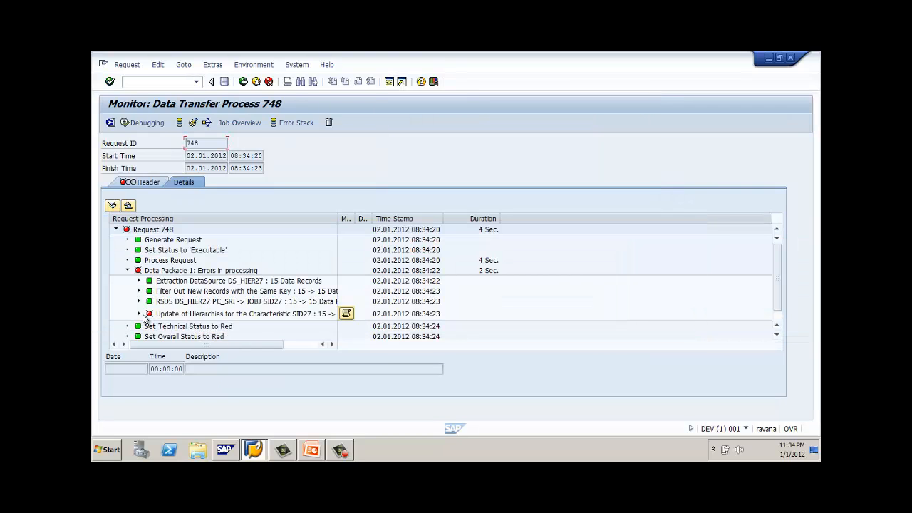
Examine the error handler messages for the Exception in Substep Error Handling entry under the hierarchy update
{"action": "left_click", "coordinate": [139, 314]}
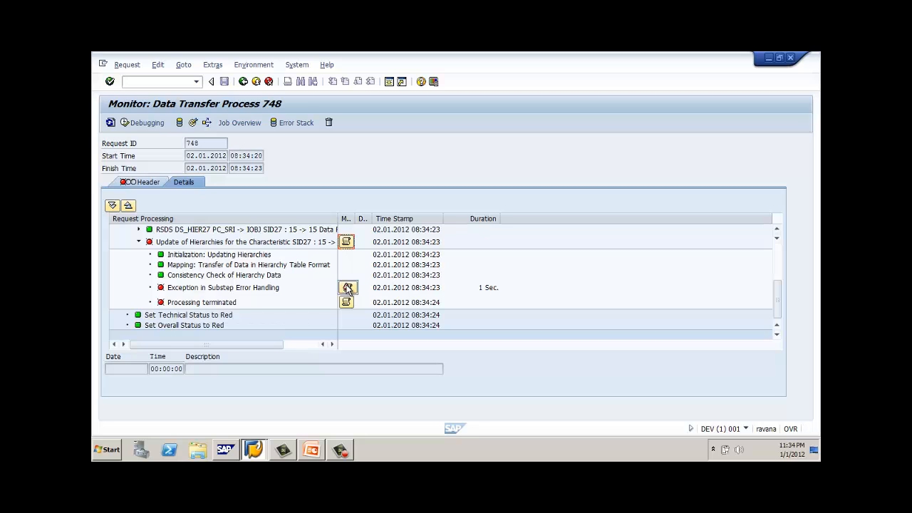
{"action": "left_click", "coordinate": [347, 288]}
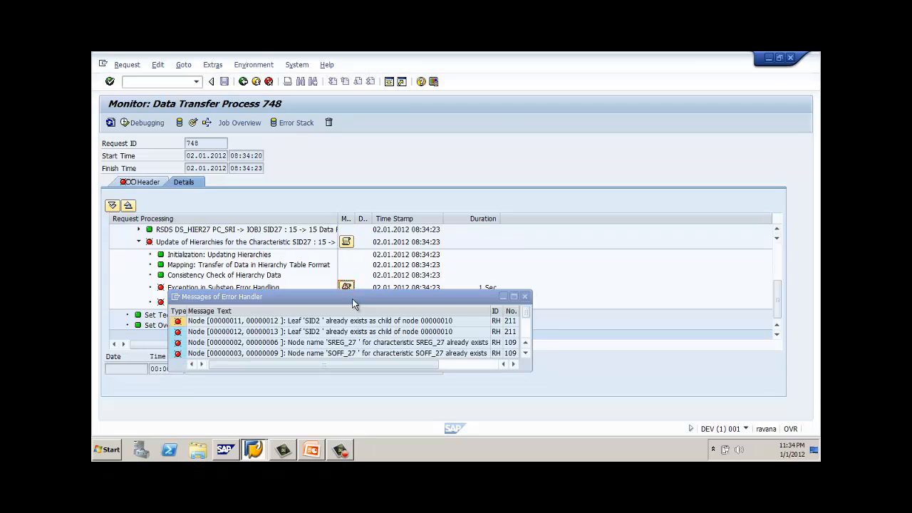
{"action": "left_click_drag", "start_coordinate": [352, 299], "coordinate": [363, 212]}
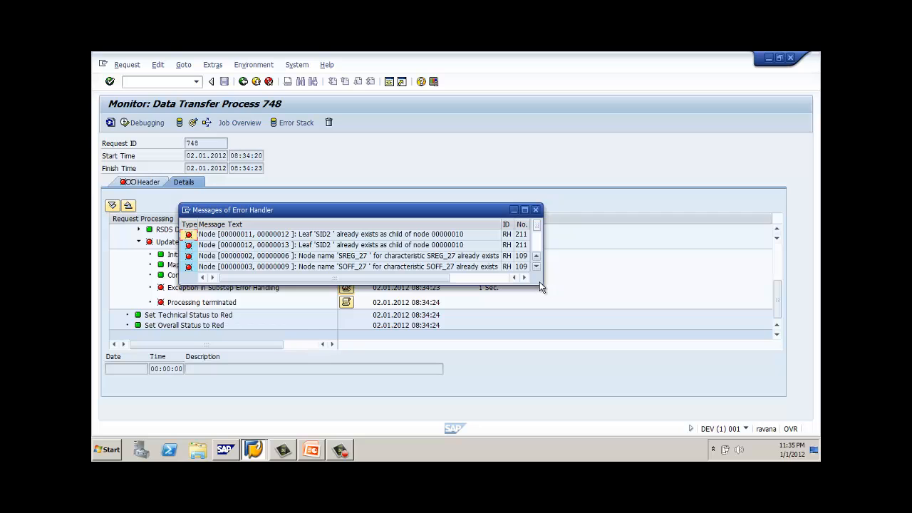
{"action": "left_click_drag", "start_coordinate": [542, 283], "coordinate": [582, 348]}
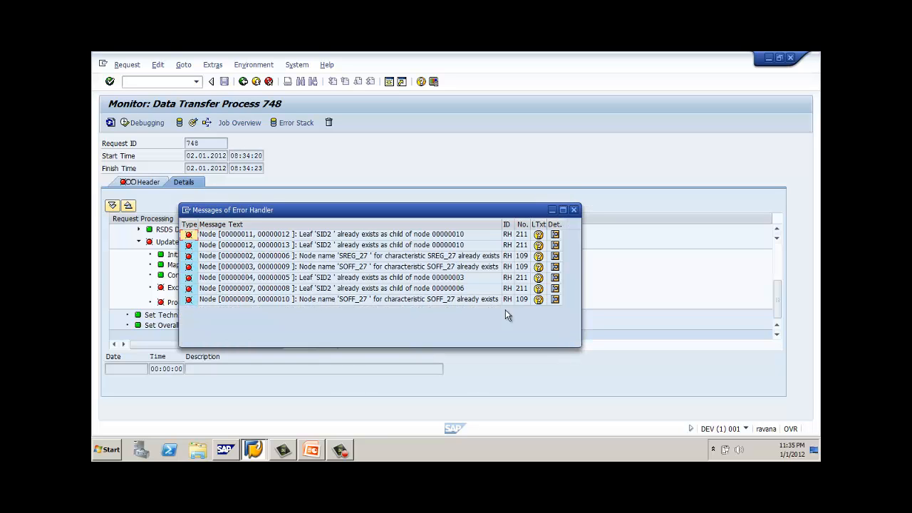
{"action": "left_click", "coordinate": [397, 248]}
{"action": "left_click", "coordinate": [417, 257]}
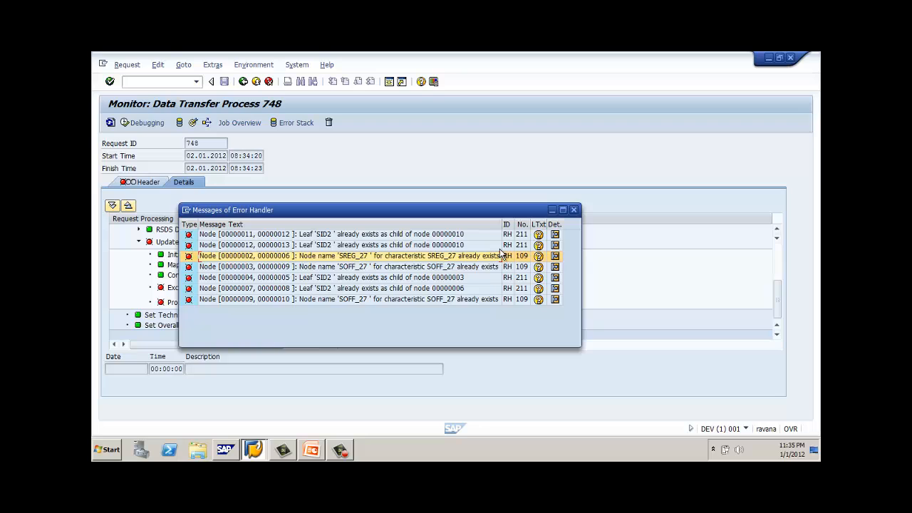
{"action": "left_click", "coordinate": [483, 278]}
{"action": "left_click", "coordinate": [484, 288]}
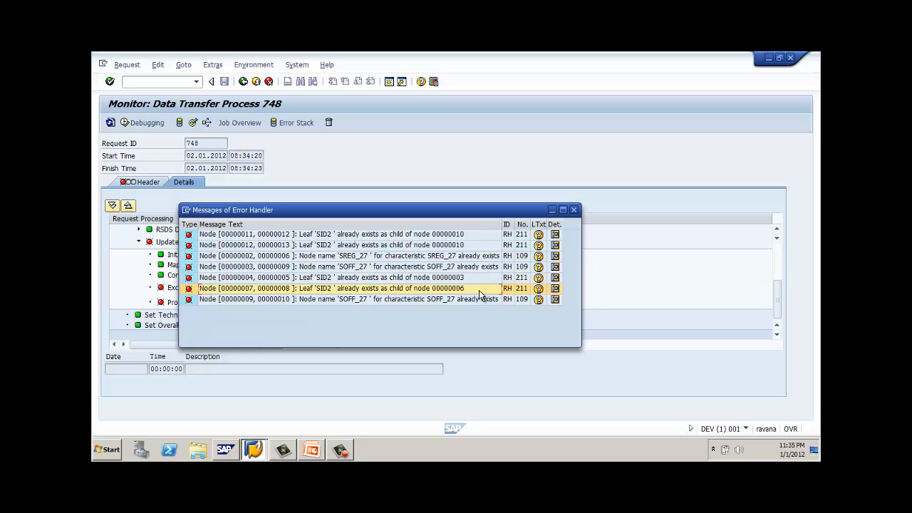
{"action": "left_click", "coordinate": [478, 299]}
Read the diagnosis and procedure in the long text of the error for nodes 00000011 and 00000012
{"action": "left_click", "coordinate": [536, 234]}
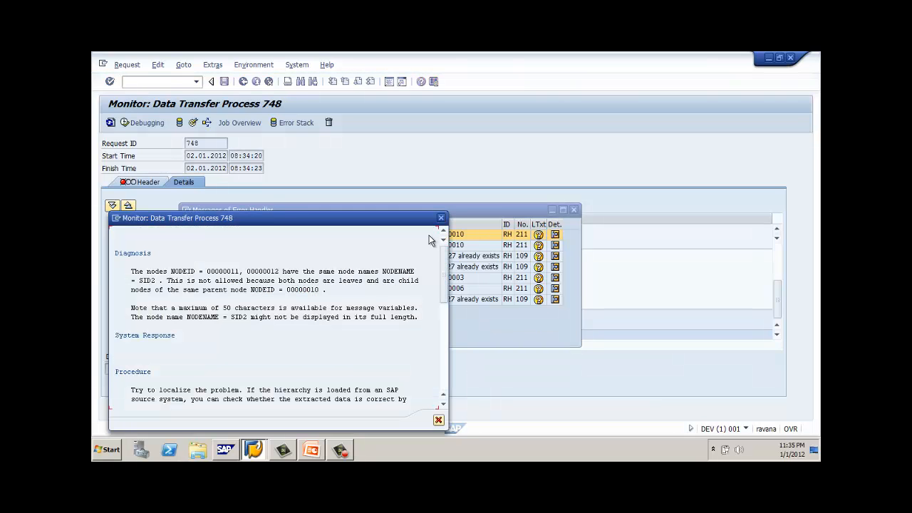
{"action": "left_click_drag", "start_coordinate": [380, 226], "coordinate": [680, 118]}
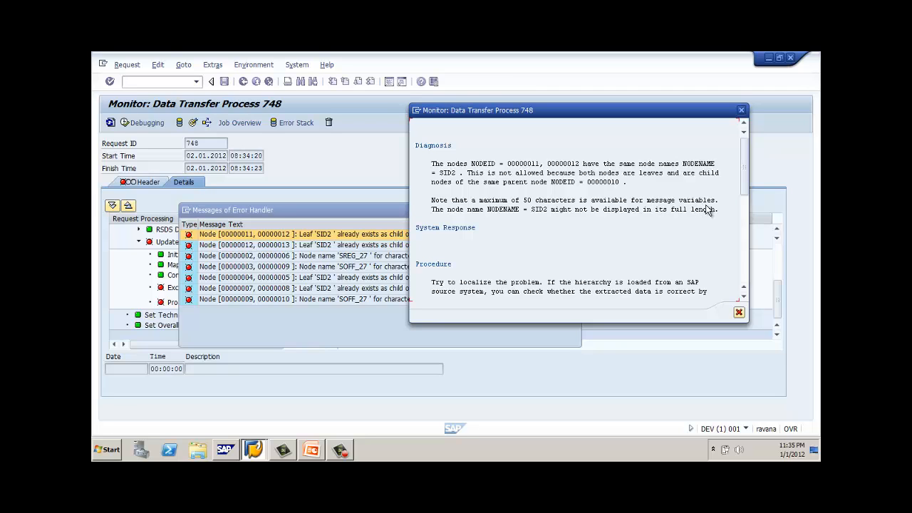
{"action": "scroll", "coordinate": [464, 282], "scroll_direction": "down", "scroll_amount": 3}
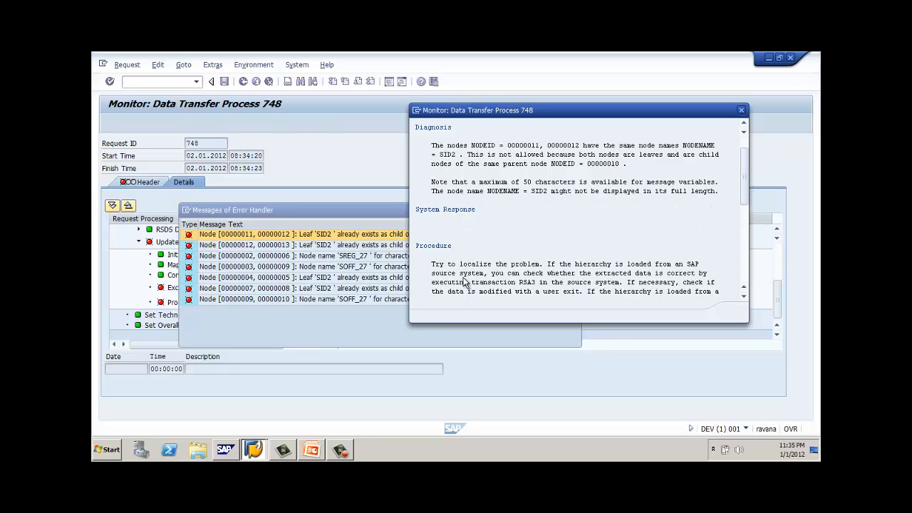
{"action": "scroll", "coordinate": [464, 283], "scroll_direction": "down", "scroll_amount": 2}
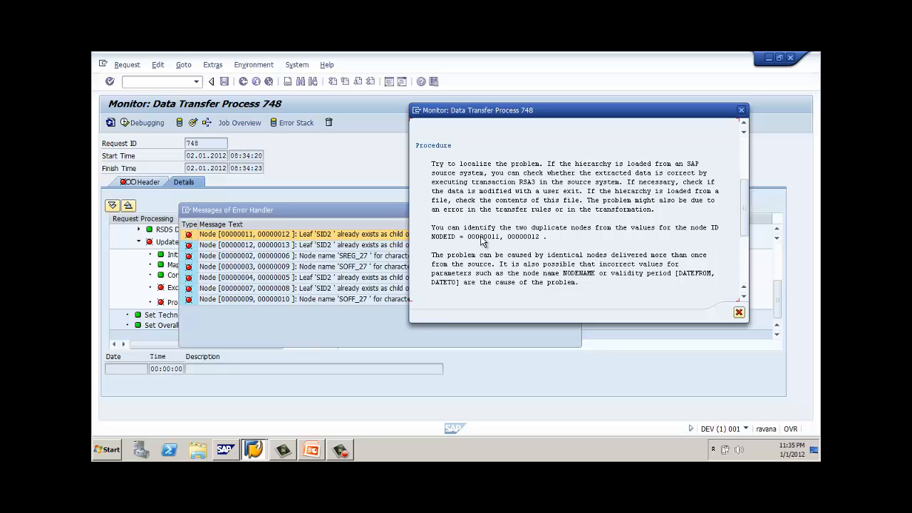
{"action": "scroll", "coordinate": [529, 266], "scroll_direction": "down", "scroll_amount": 3}
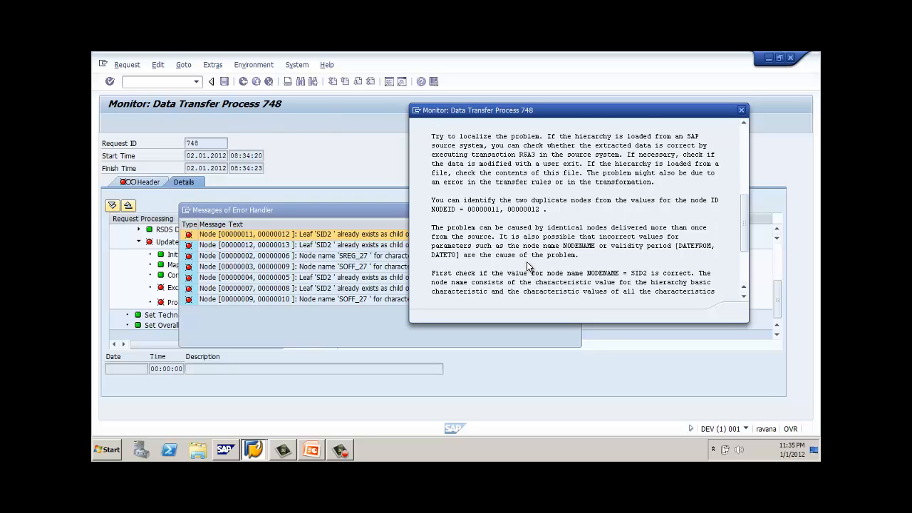
{"action": "scroll", "coordinate": [529, 267], "scroll_direction": "down", "scroll_amount": 2}
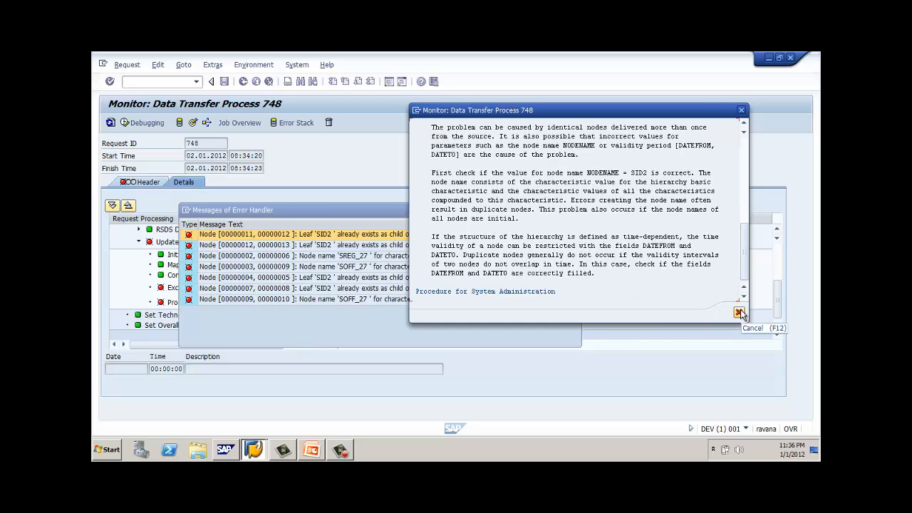
{"action": "left_click", "coordinate": [740, 313]}
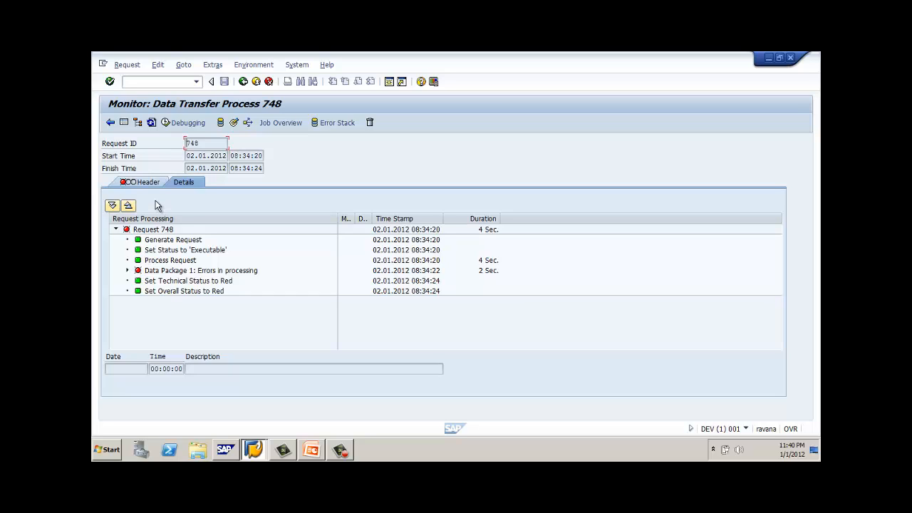
Inspect the SID27 target characteristic from the request monitor and return to the DataSources tree
{"action": "left_click", "coordinate": [236, 124]}
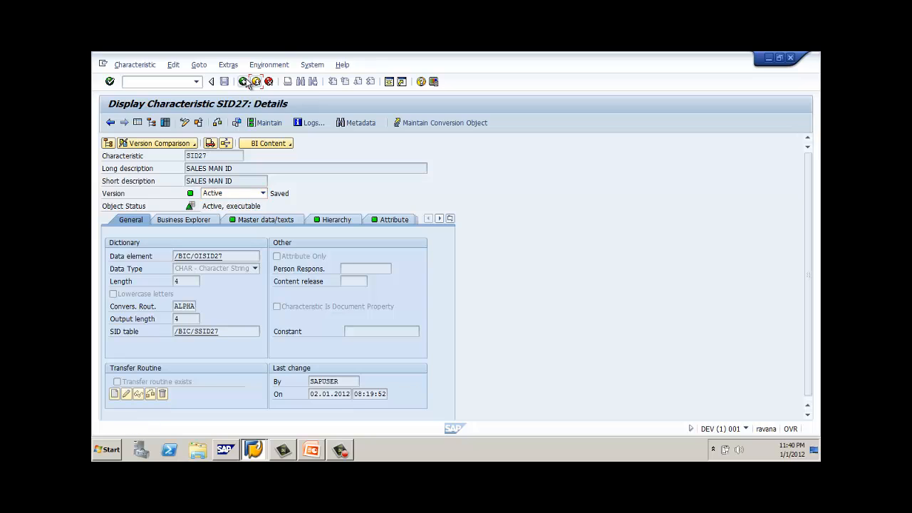
{"action": "left_click", "coordinate": [245, 82]}
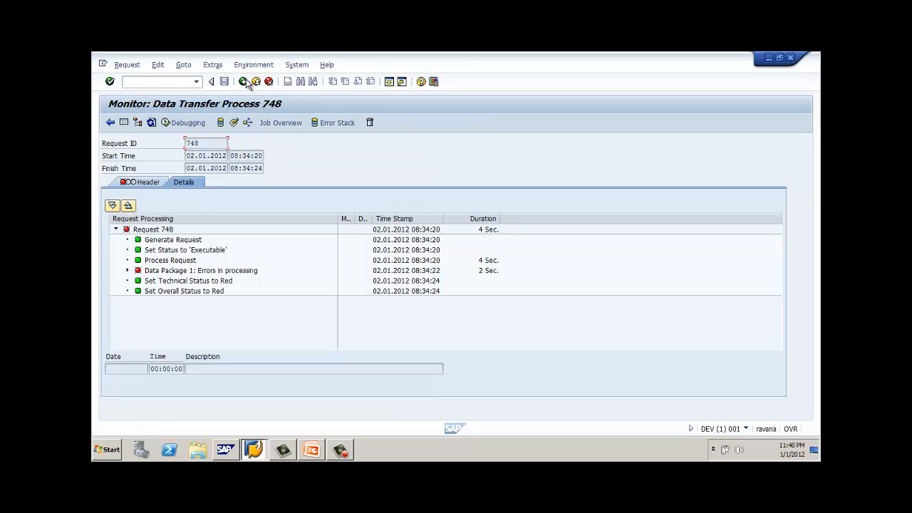
{"action": "left_click", "coordinate": [258, 82]}
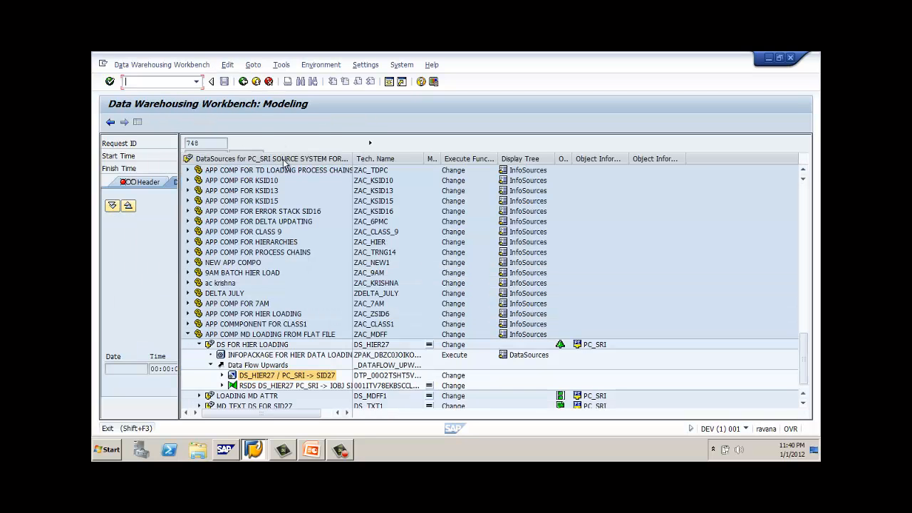
Open the transformation from DS_HIER27 to SID27 with the navigator hidden and display its Hierarchy Structure segment
{"action": "left_click", "coordinate": [270, 385]}
{"action": "double_click", "coordinate": [270, 386]}
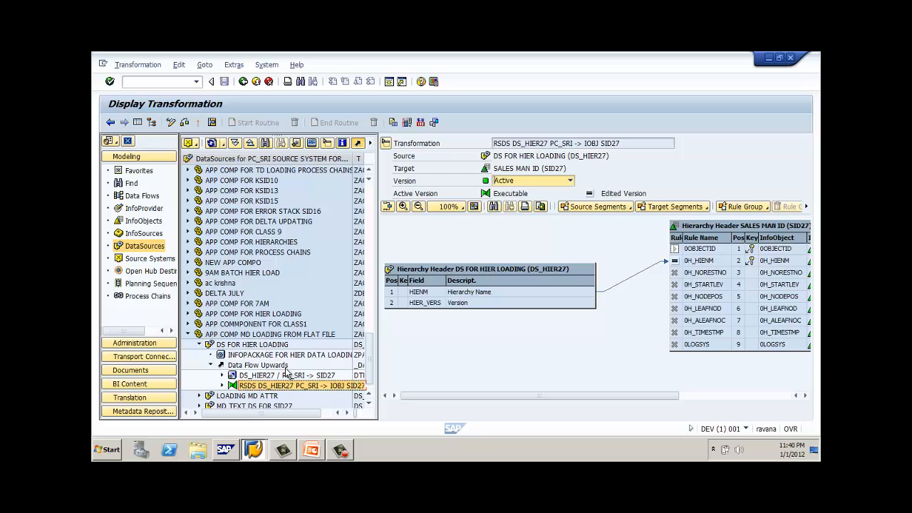
{"action": "left_click", "coordinate": [138, 123]}
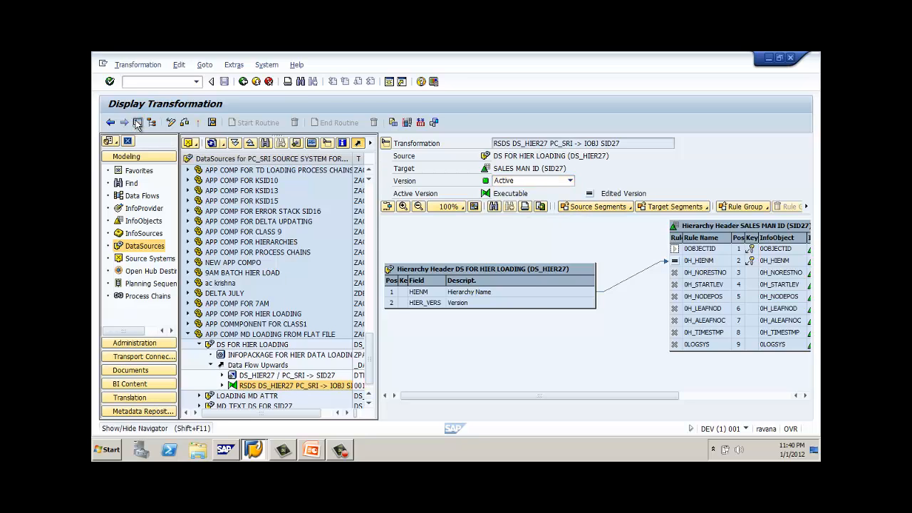
{"action": "left_click", "coordinate": [341, 211]}
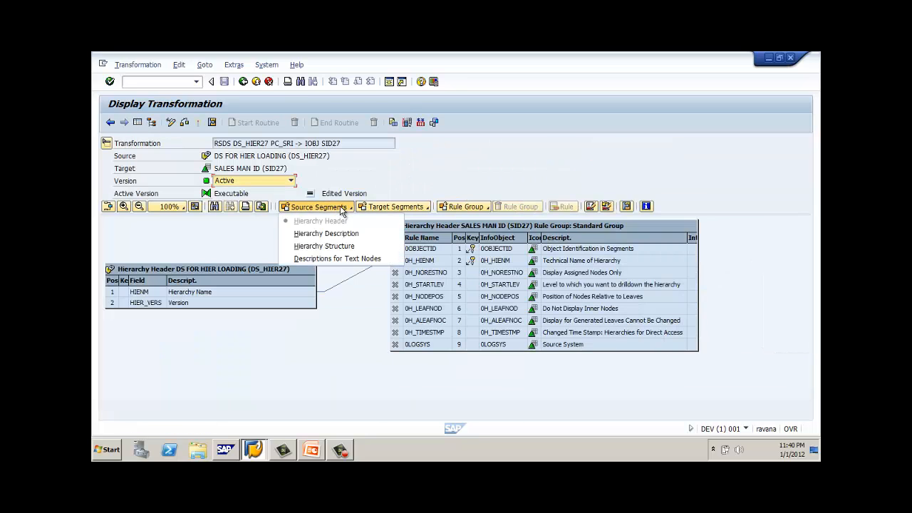
{"action": "left_click", "coordinate": [347, 248]}
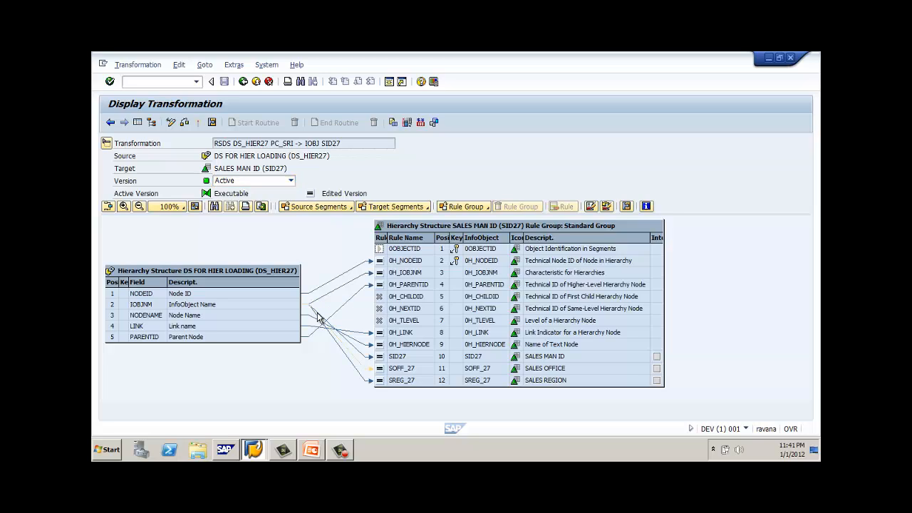
Put the transformation in change mode and delete the rules linking IOBJNM to SID27, SOFF_27 and SREG_27
{"action": "right_click", "coordinate": [358, 364]}
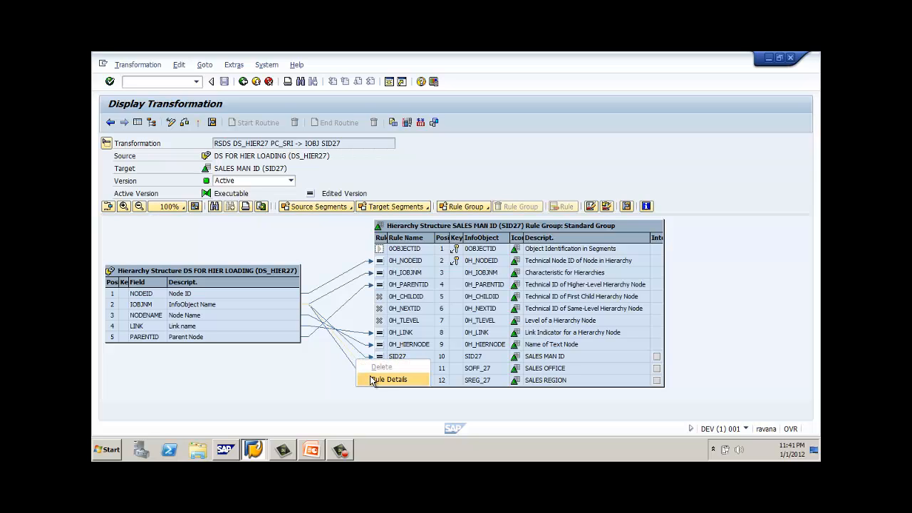
{"action": "right_click", "coordinate": [355, 360]}
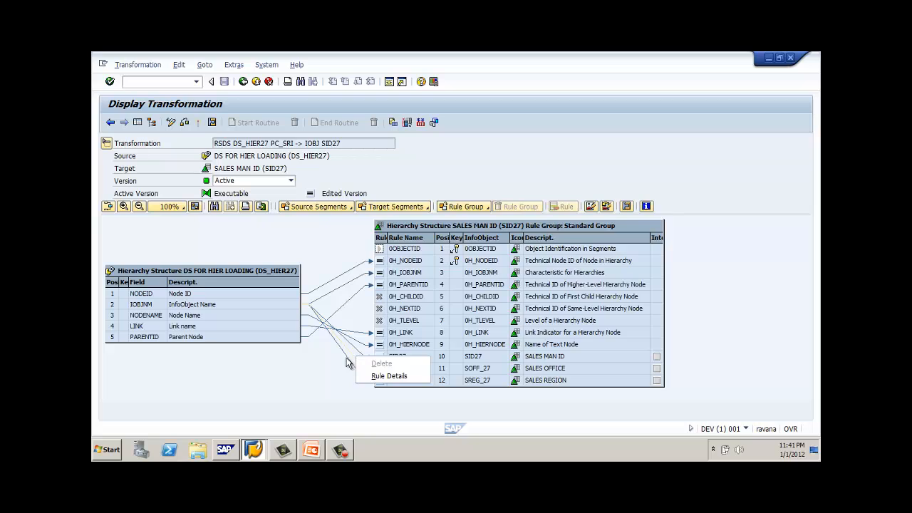
{"action": "right_click", "coordinate": [349, 364]}
{"action": "right_click", "coordinate": [351, 359]}
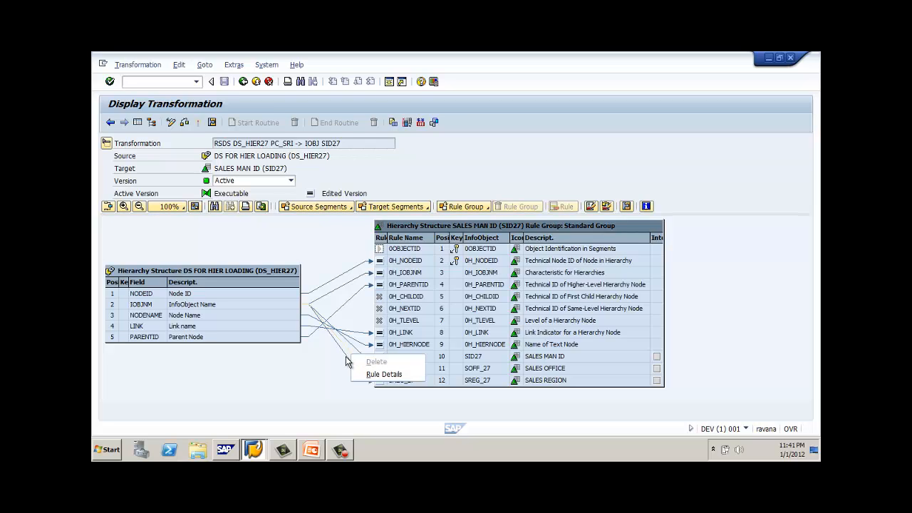
{"action": "left_click", "coordinate": [170, 122]}
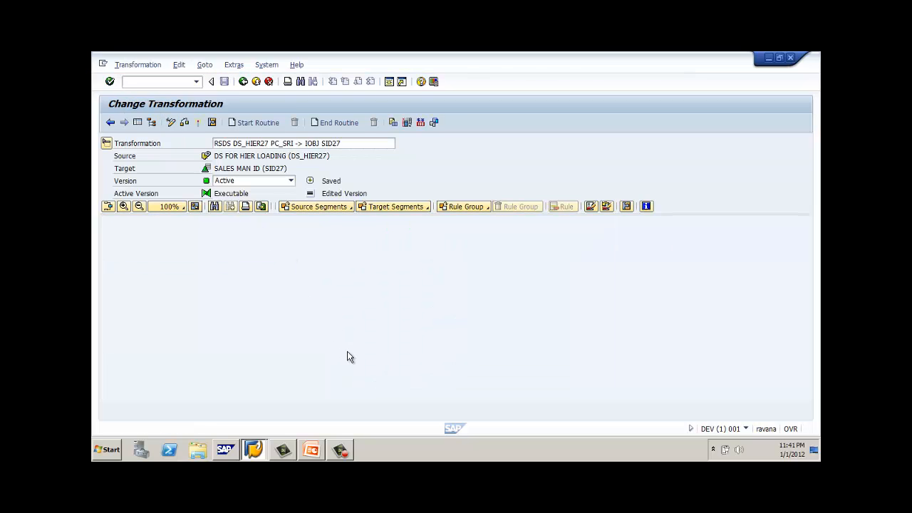
{"action": "right_click", "coordinate": [352, 345]}
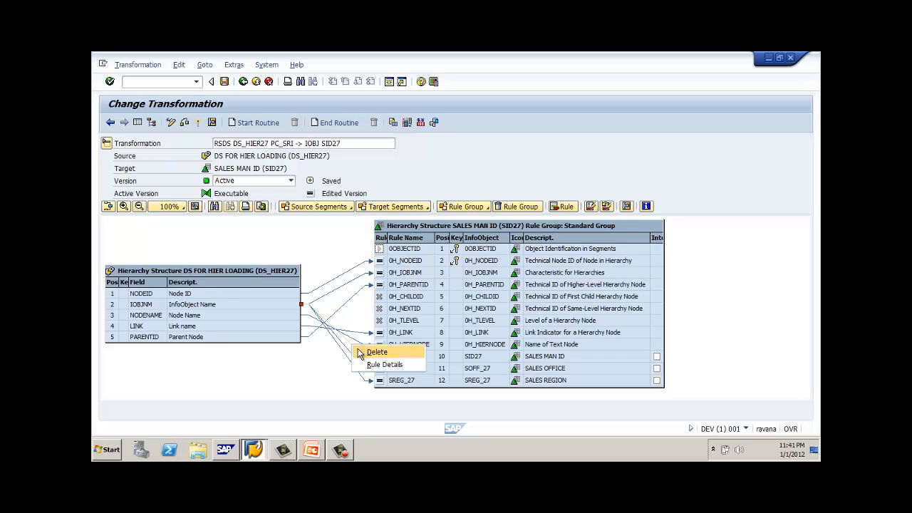
{"action": "left_click", "coordinate": [358, 349]}
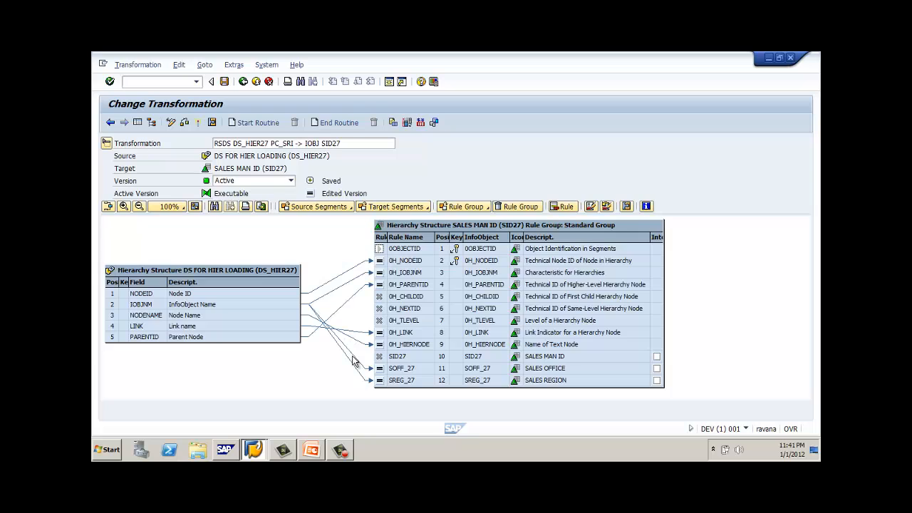
{"action": "right_click", "coordinate": [353, 361]}
{"action": "left_click", "coordinate": [365, 365]}
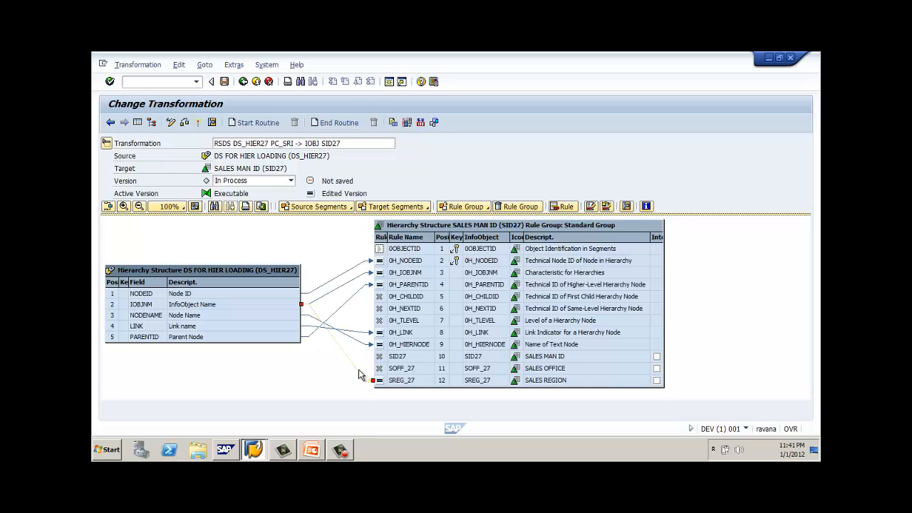
{"action": "right_click", "coordinate": [360, 371]}
{"action": "left_click", "coordinate": [373, 379]}
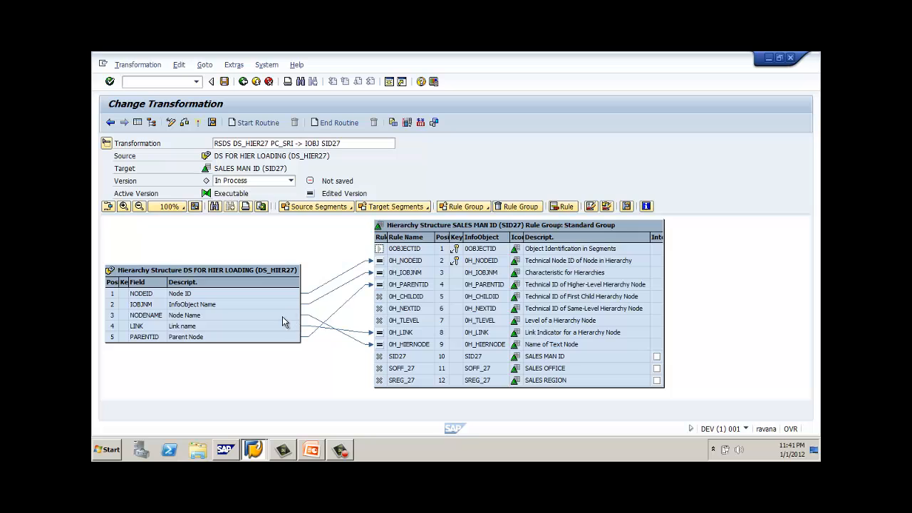
Map the source field NODENAME to the target fields SID27, SOFF_27 and SREG_27 in the hierarchy structure
{"action": "left_click_drag", "start_coordinate": [289, 319], "coordinate": [389, 356]}
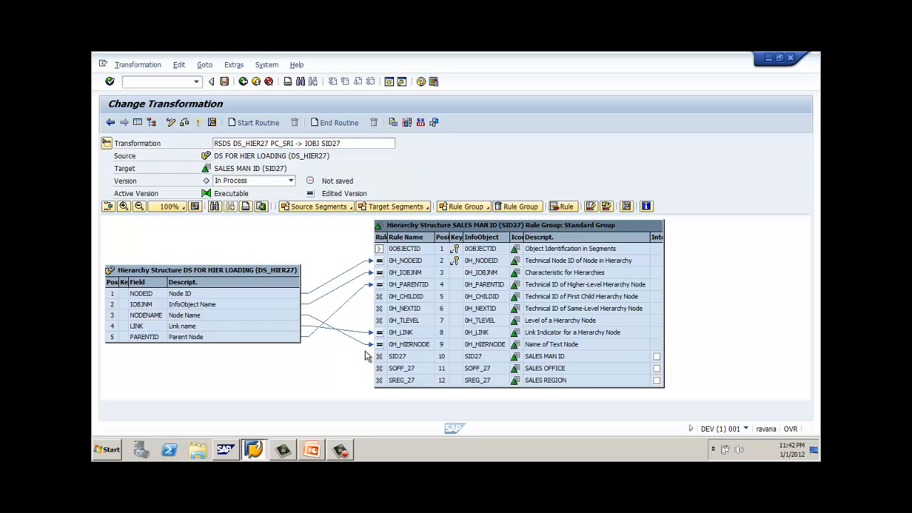
{"action": "left_click_drag", "start_coordinate": [297, 323], "coordinate": [376, 367]}
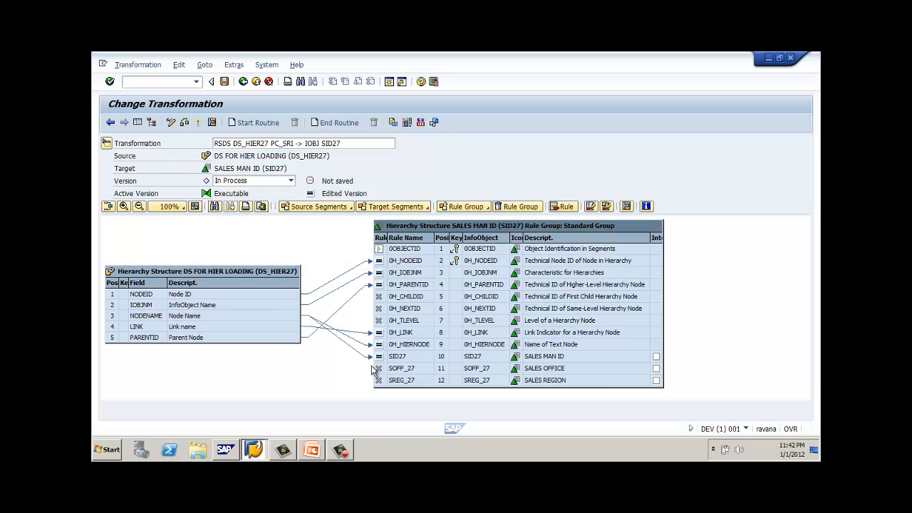
{"action": "left_click_drag", "start_coordinate": [290, 317], "coordinate": [392, 386]}
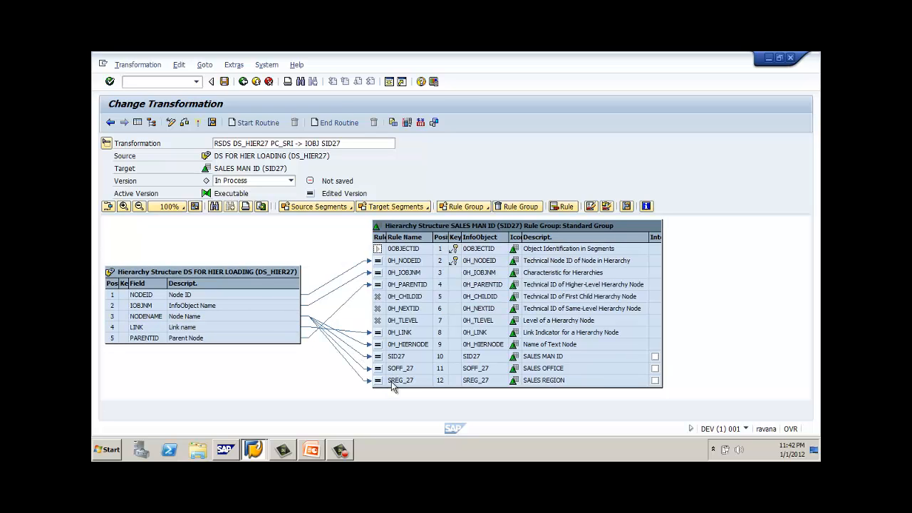
Check and activate the changed transformation, accepting the log warnings, and return to the DataSources tree
{"action": "left_click", "coordinate": [186, 123]}
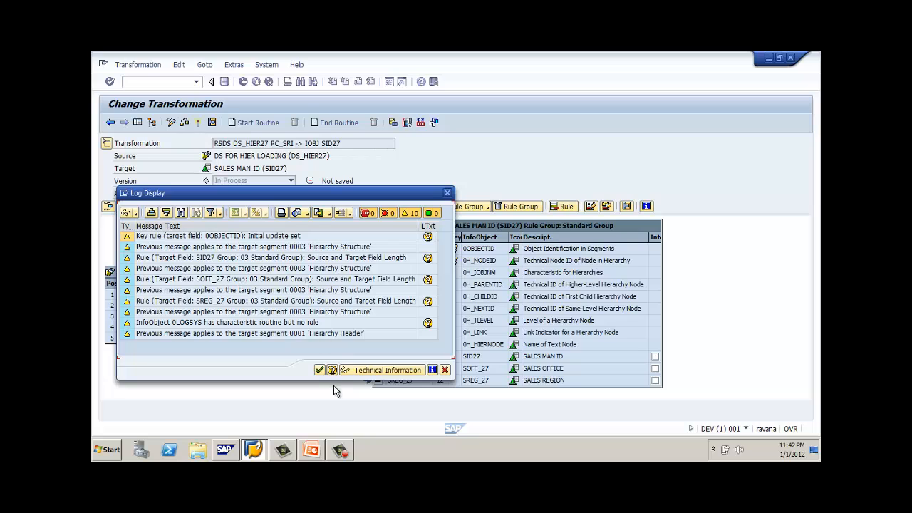
{"action": "left_click", "coordinate": [320, 370]}
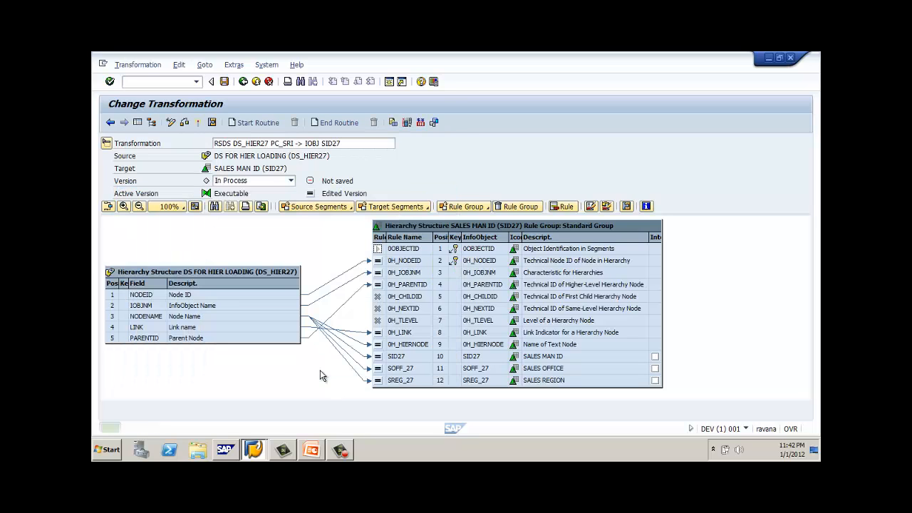
{"action": "left_click", "coordinate": [198, 123]}
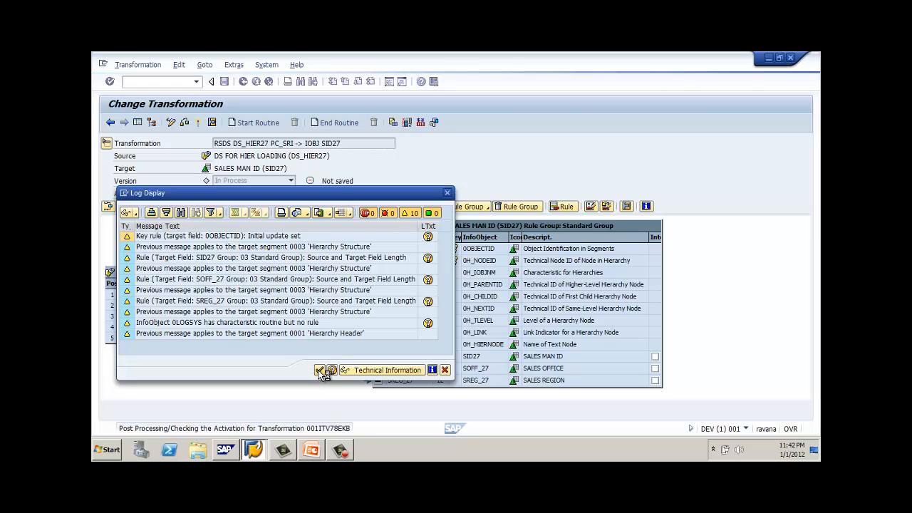
{"action": "left_click", "coordinate": [320, 371]}
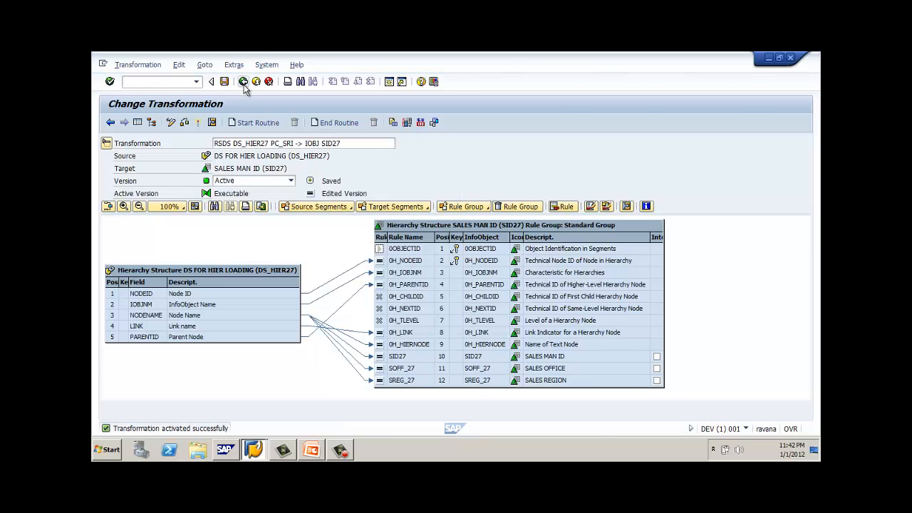
{"action": "left_click", "coordinate": [243, 82]}
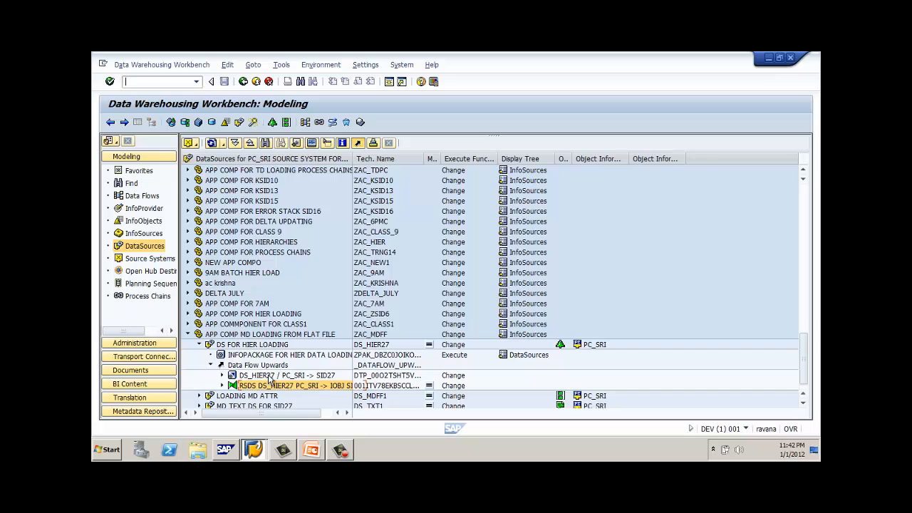
Execute the DS_HIER27 to SID27 data transfer process again, deleting the previous red request, and open the request monitor
{"action": "right_click", "coordinate": [270, 376]}
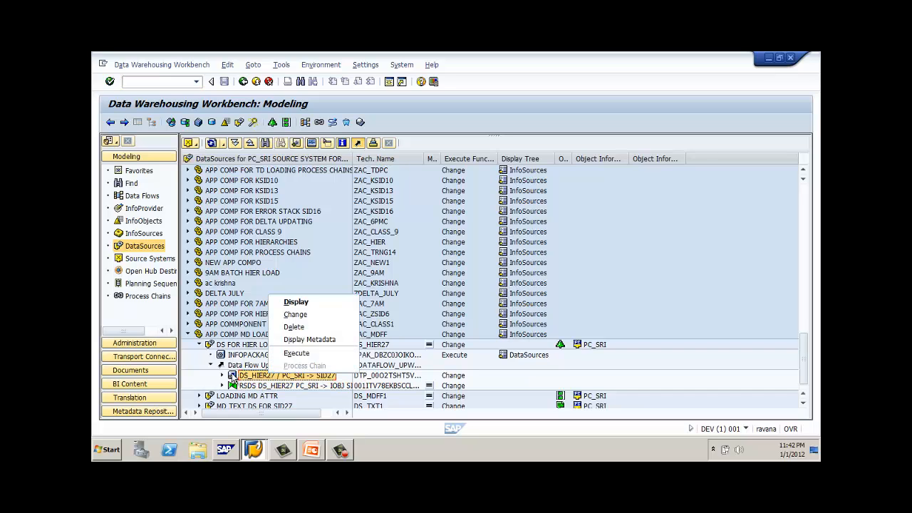
{"action": "left_click", "coordinate": [222, 375]}
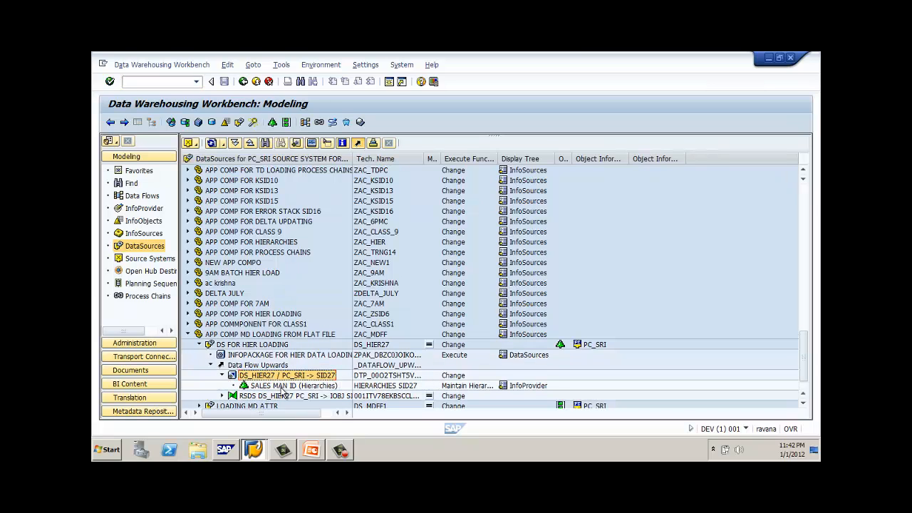
{"action": "double_click", "coordinate": [286, 376]}
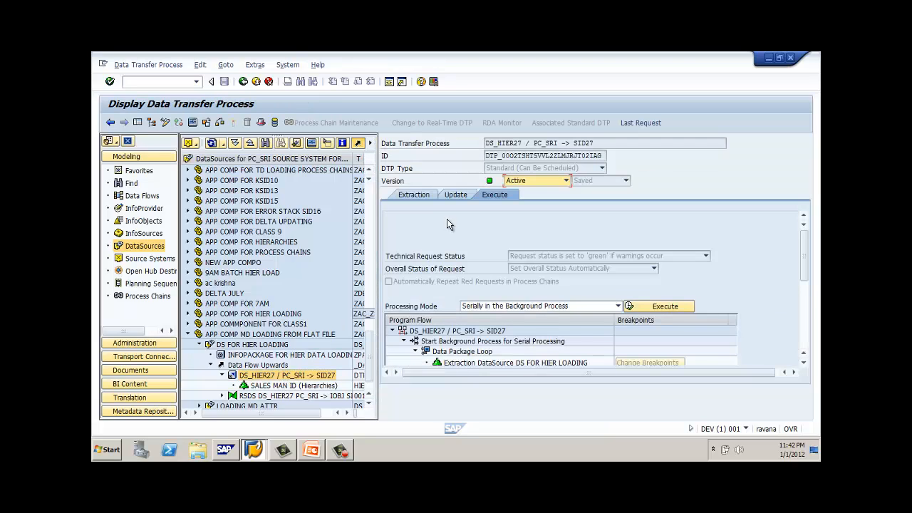
{"action": "left_click", "coordinate": [139, 123]}
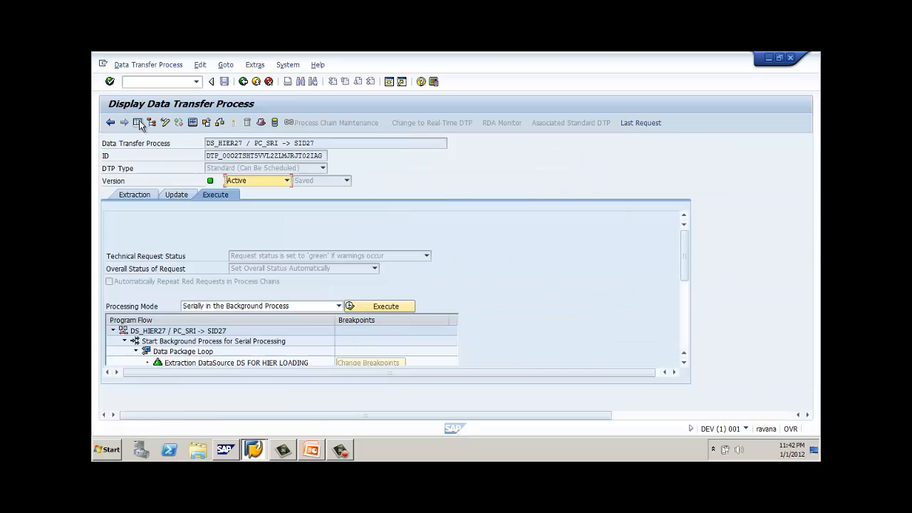
{"action": "left_click", "coordinate": [376, 307]}
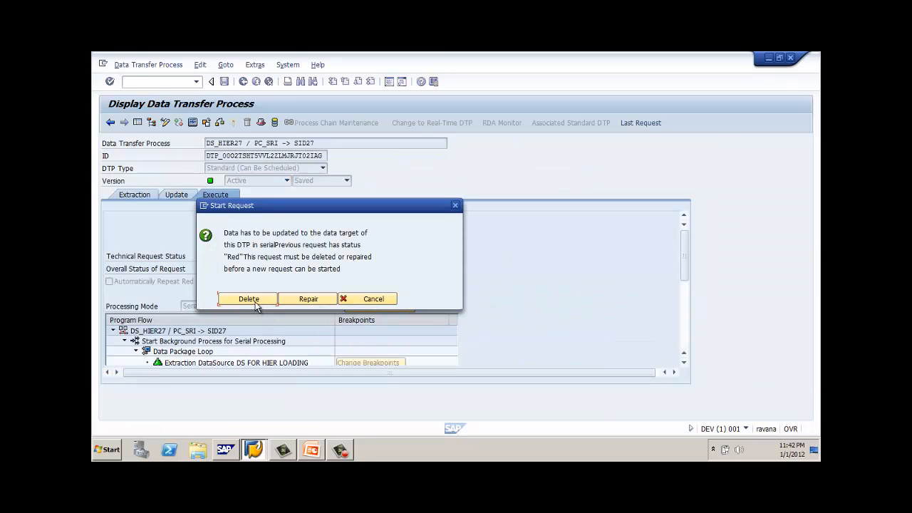
{"action": "left_click", "coordinate": [255, 301]}
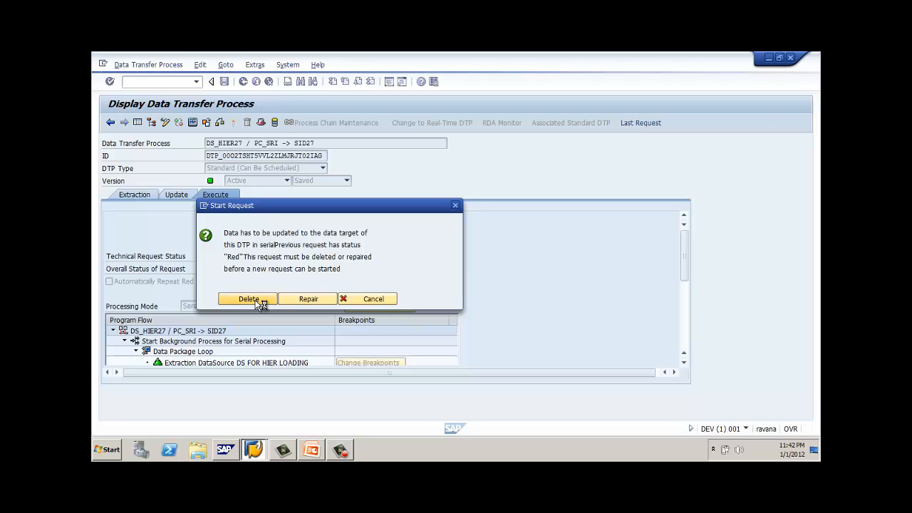
{"action": "left_click", "coordinate": [249, 285]}
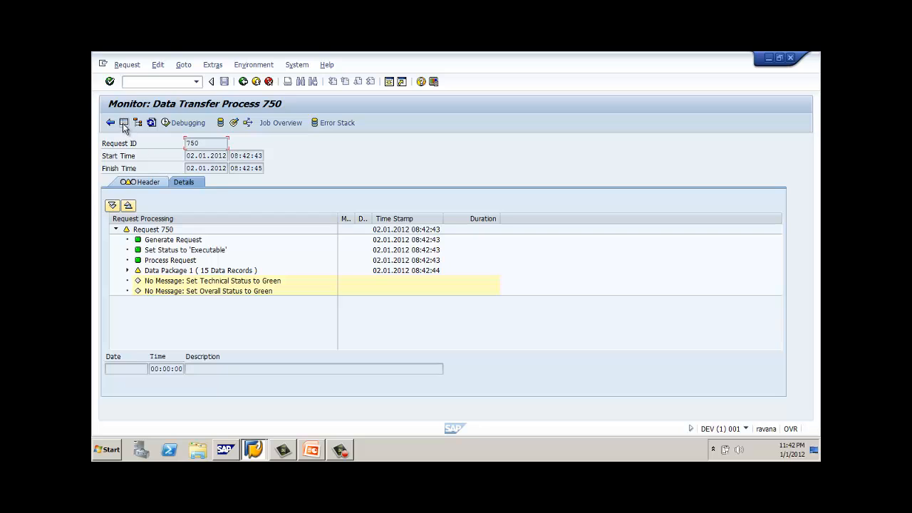
Refresh the monitor of the new data transfer request until its processing finishes
{"action": "left_click", "coordinate": [151, 123]}
{"action": "left_click", "coordinate": [152, 122]}
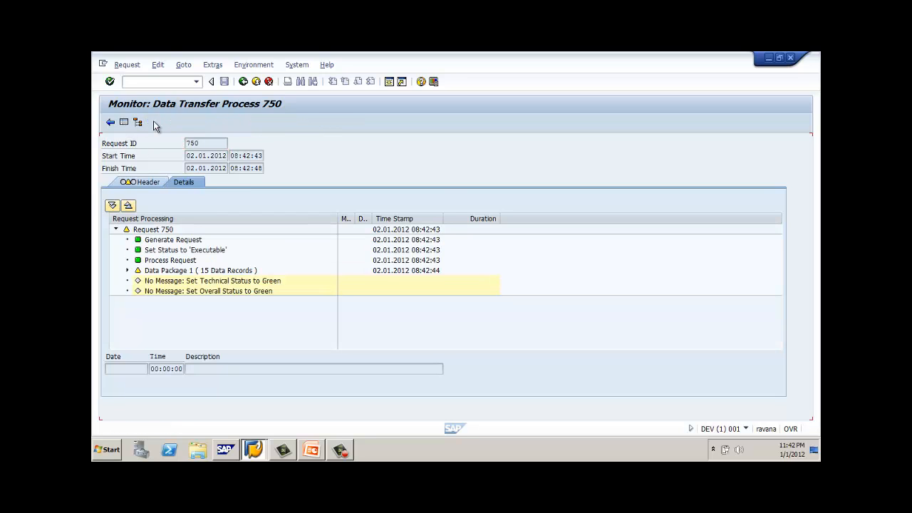
{"action": "left_click", "coordinate": [152, 122]}
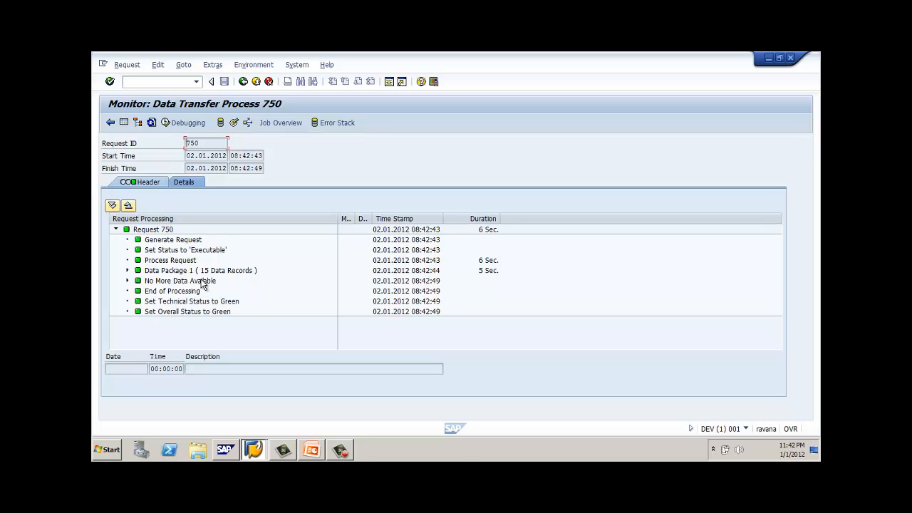
Open the SID27 target characteristic from the request monitor and display its hierarchy settings
{"action": "left_click", "coordinate": [234, 123]}
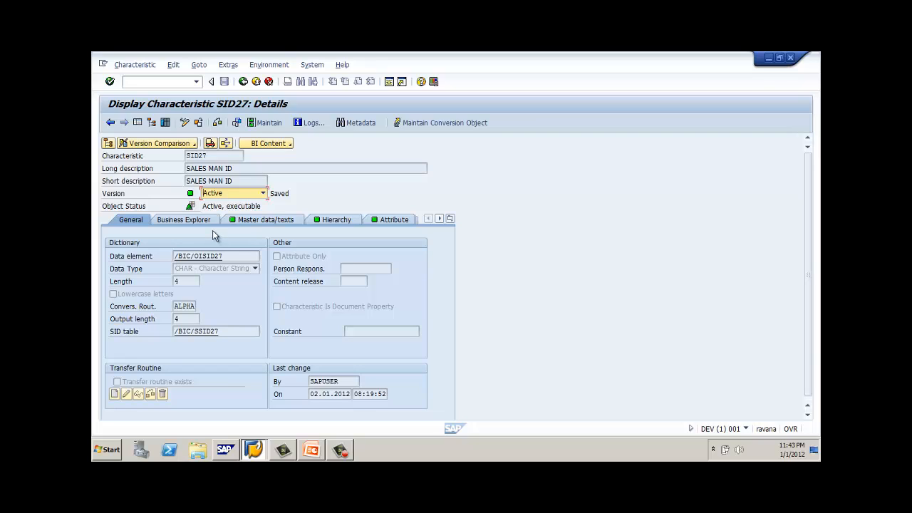
{"action": "left_click", "coordinate": [218, 155]}
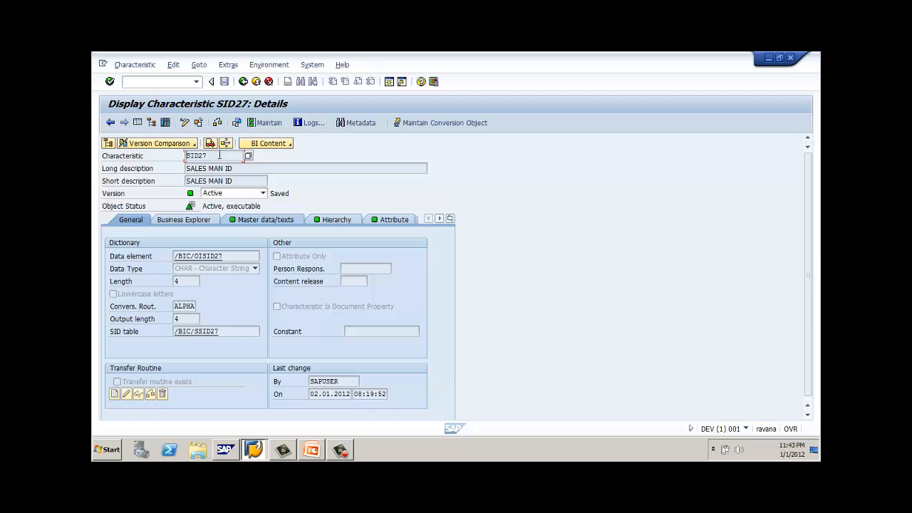
{"action": "left_click_drag", "start_coordinate": [209, 155], "coordinate": [174, 154]}
{"action": "left_click", "coordinate": [332, 220]}
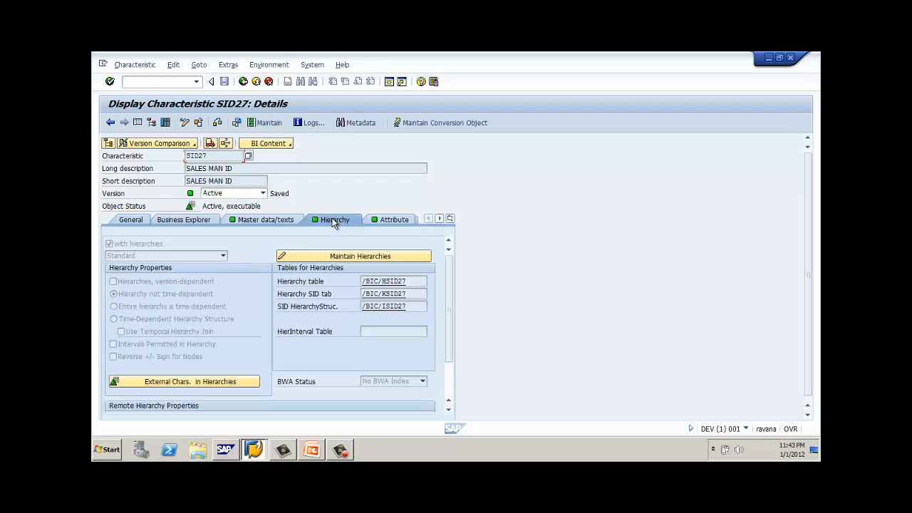
Open the SID27_HIER hierarchy from hierarchy maintenance and expand its NORTH, SOUTH, DELHI, MUMBAI and HYDERABAD nodes to check the loaded structure
{"action": "left_click", "coordinate": [341, 258]}
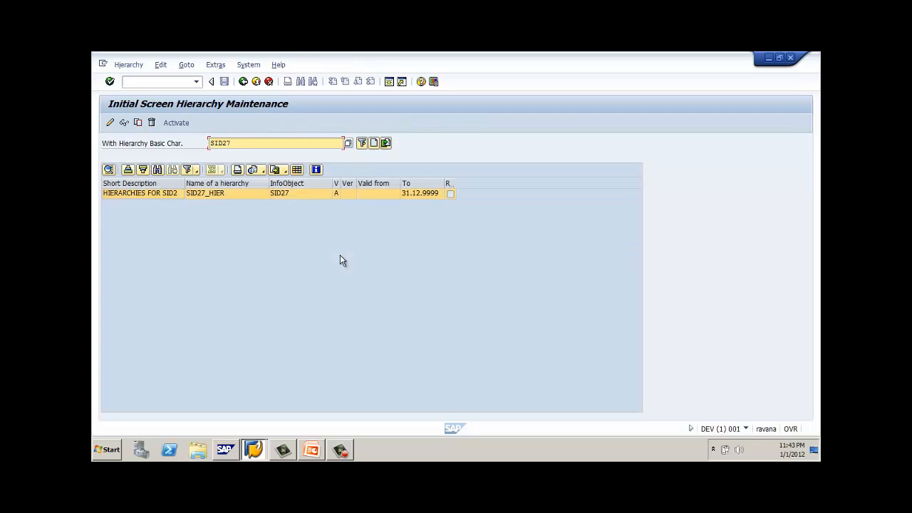
{"action": "double_click", "coordinate": [170, 195]}
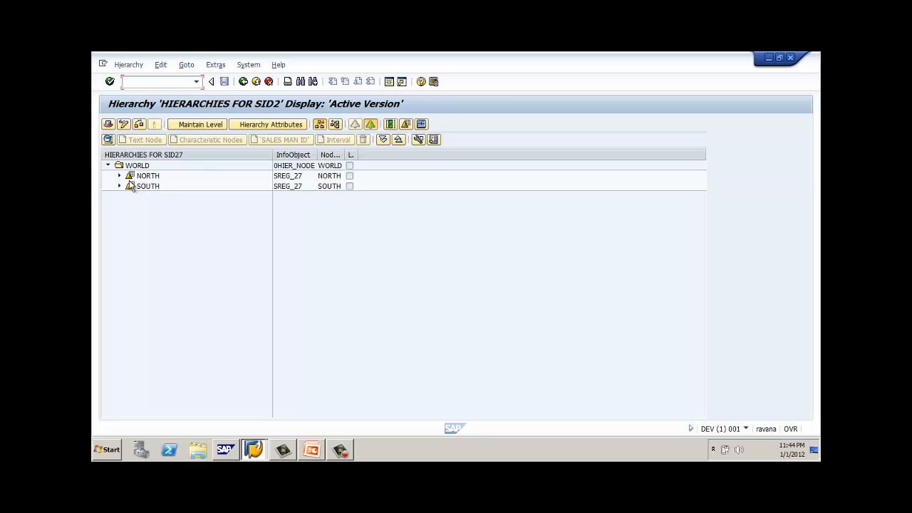
{"action": "left_click", "coordinate": [119, 176]}
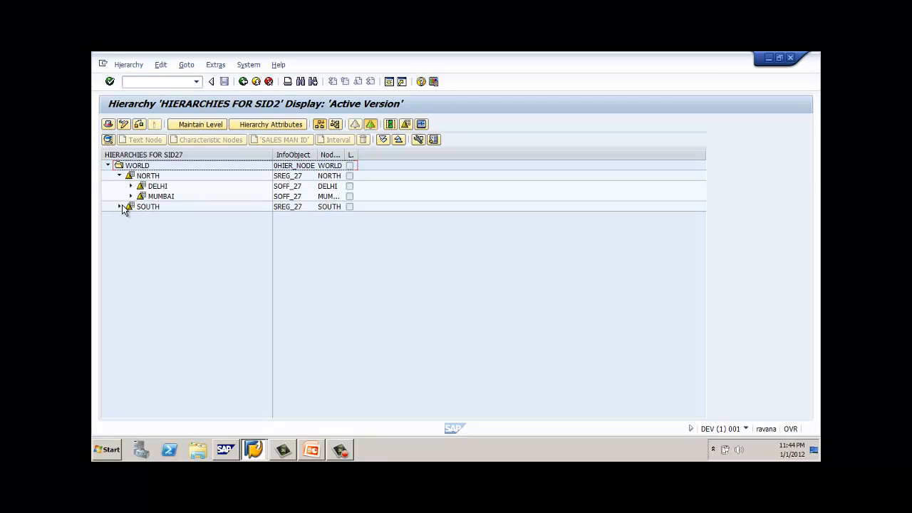
{"action": "left_click", "coordinate": [120, 206]}
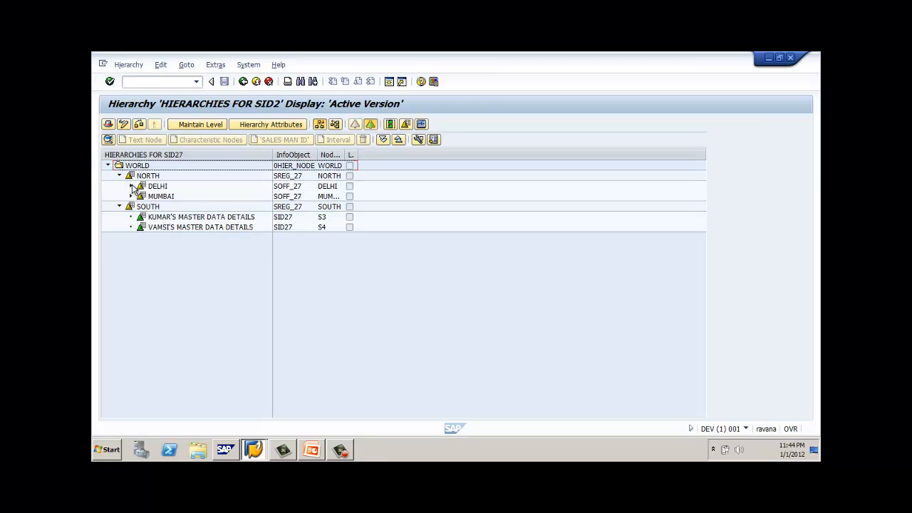
{"action": "left_click", "coordinate": [131, 186]}
{"action": "left_click", "coordinate": [131, 216]}
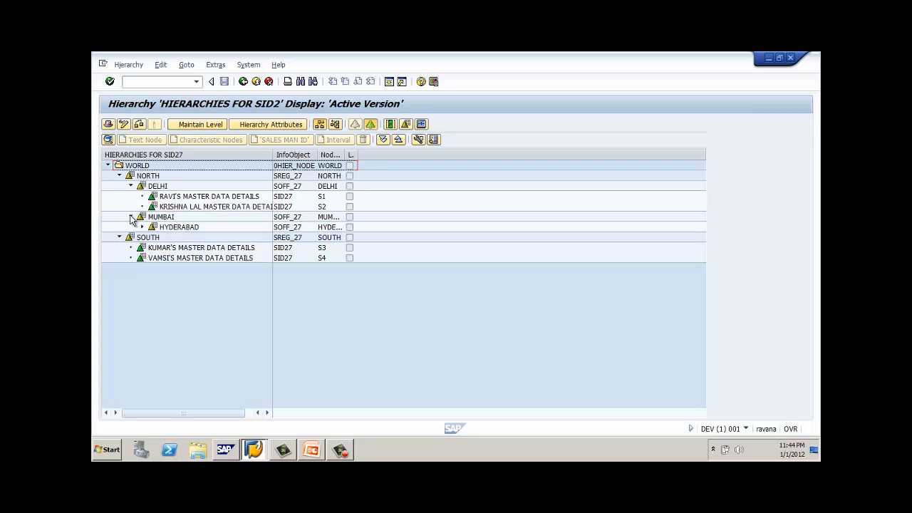
{"action": "left_click", "coordinate": [142, 227]}
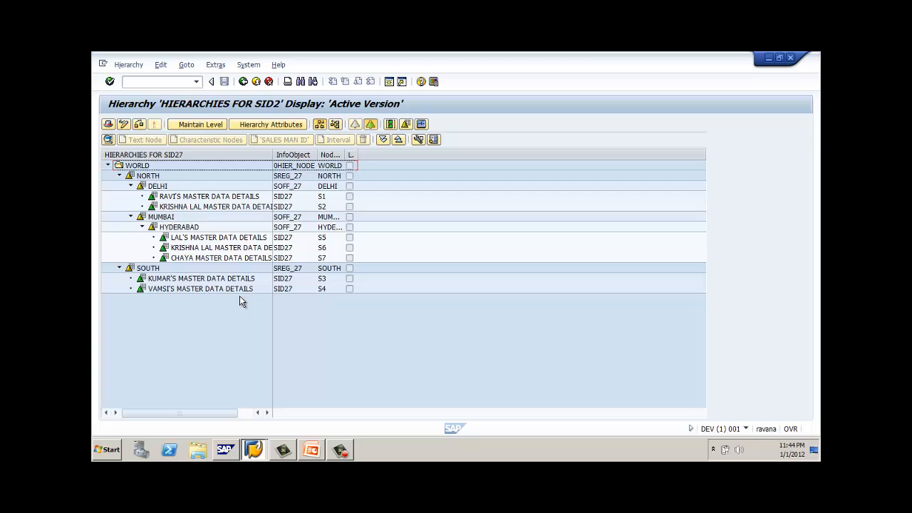
Leave the hierarchy display, the SID27 characteristic and the data transfer process, returning to the DataSources tree in the Modeling workbench
{"action": "left_click", "coordinate": [245, 83]}
{"action": "left_click", "coordinate": [244, 82]}
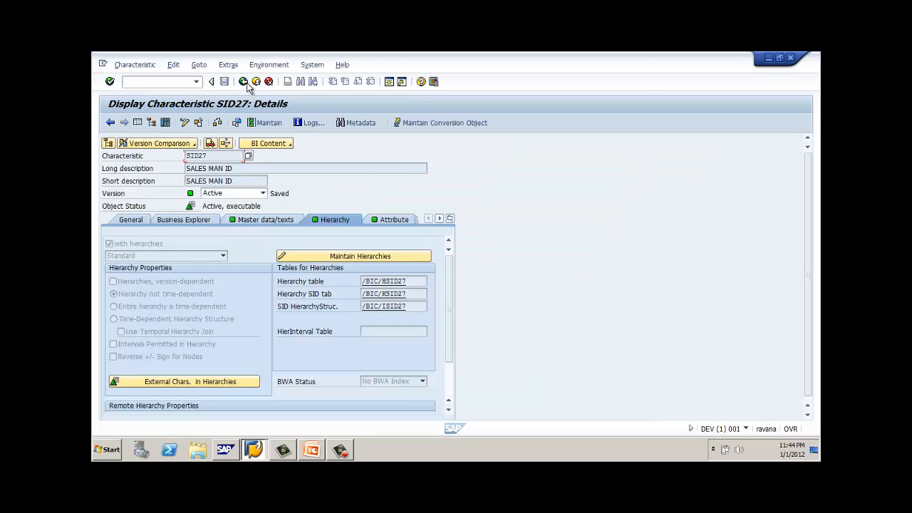
{"action": "left_click", "coordinate": [244, 82]}
{"action": "left_click", "coordinate": [244, 82]}
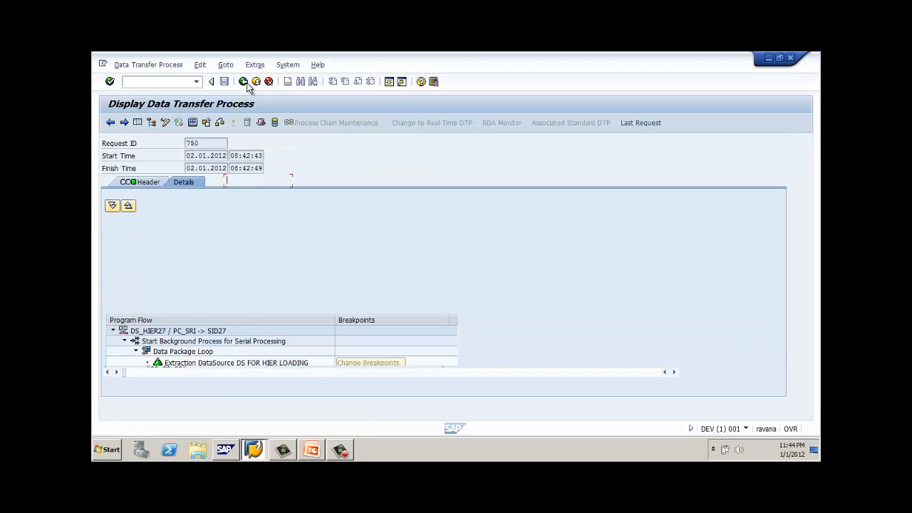
{"action": "left_click", "coordinate": [245, 82]}
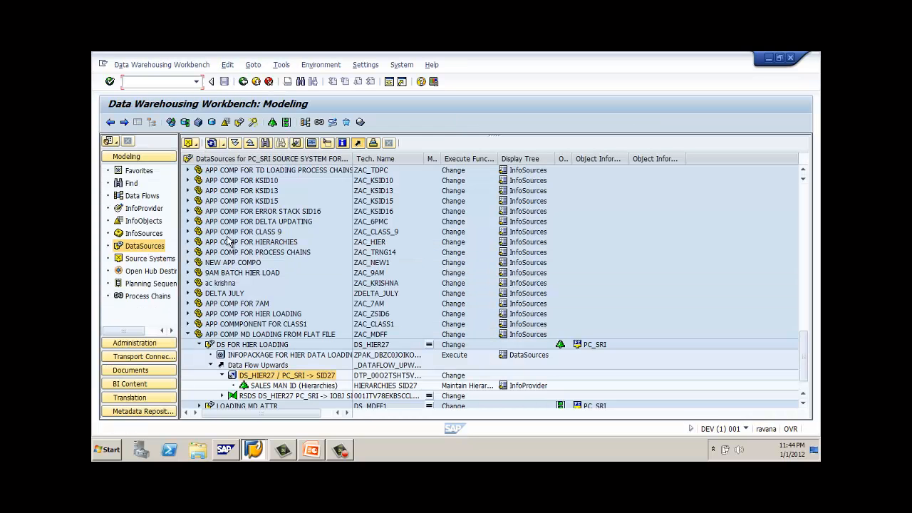
Display the downward data flow of the SALES MAN ID (SID27) InfoProvider and hide the navigation and tree areas to enlarge the diagram
{"action": "left_click", "coordinate": [156, 208]}
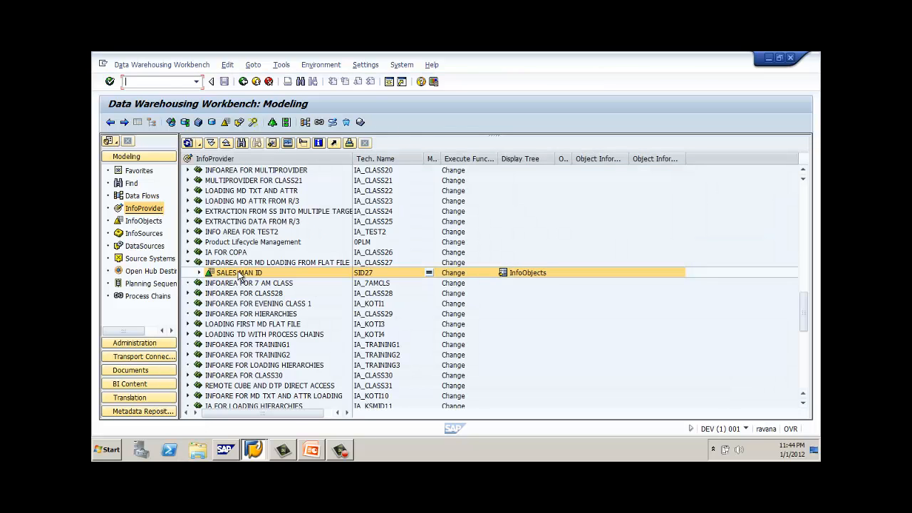
{"action": "right_click", "coordinate": [240, 274]}
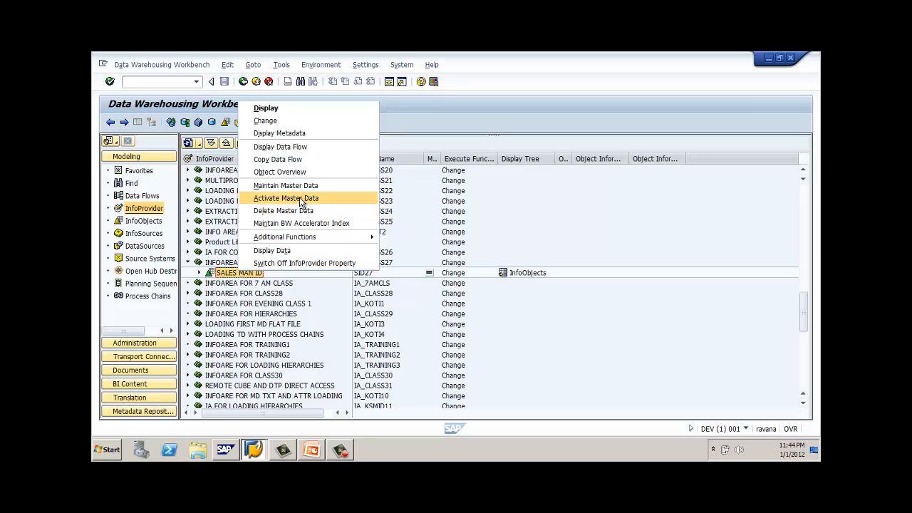
{"action": "left_click", "coordinate": [311, 147]}
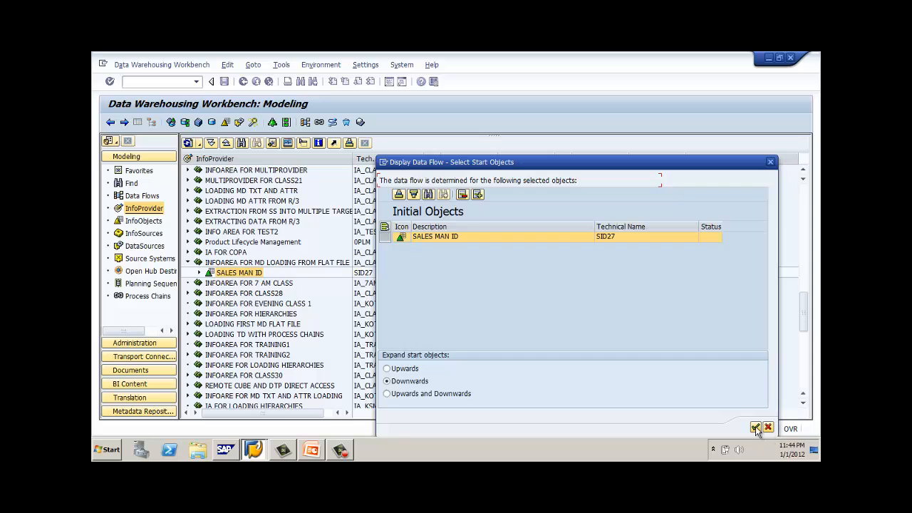
{"action": "left_click", "coordinate": [756, 427]}
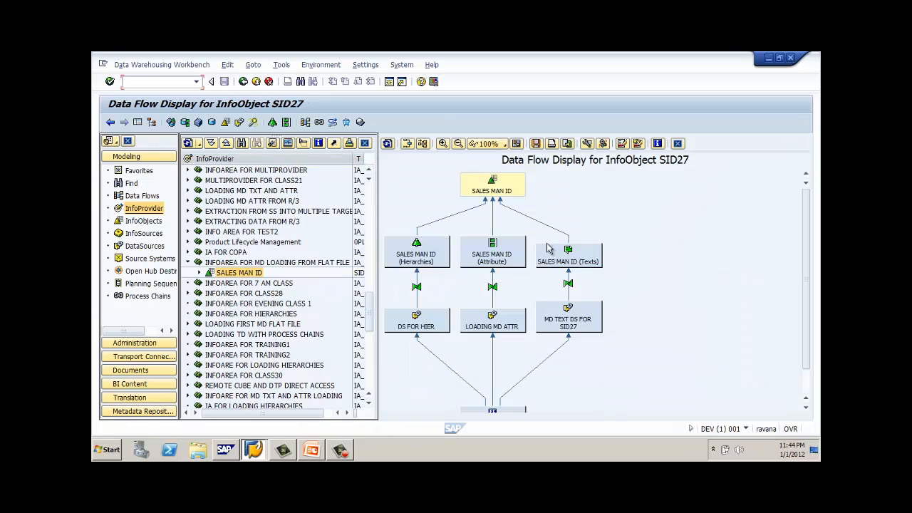
{"action": "left_click", "coordinate": [138, 123]}
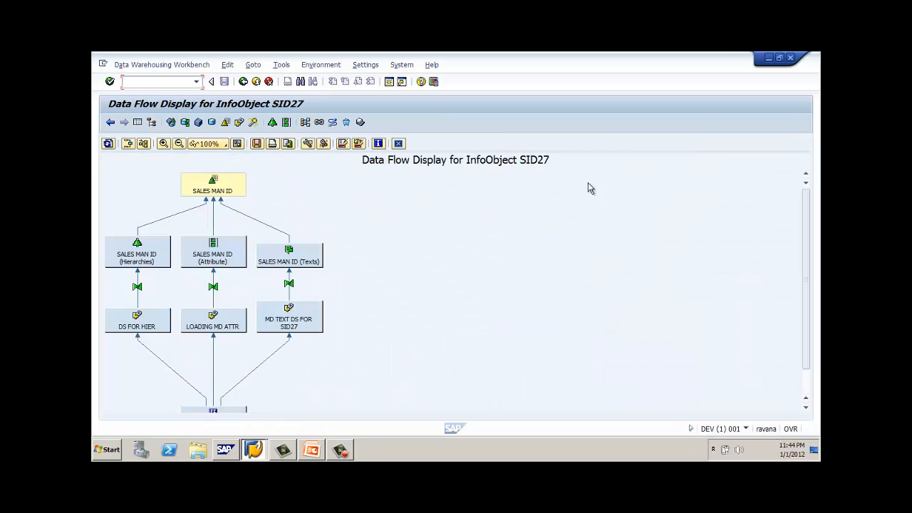
Examine the SID27 data flow down to its source system with technical names switched on, and close the data flow display
{"action": "left_click_drag", "start_coordinate": [808, 198], "coordinate": [818, 264]}
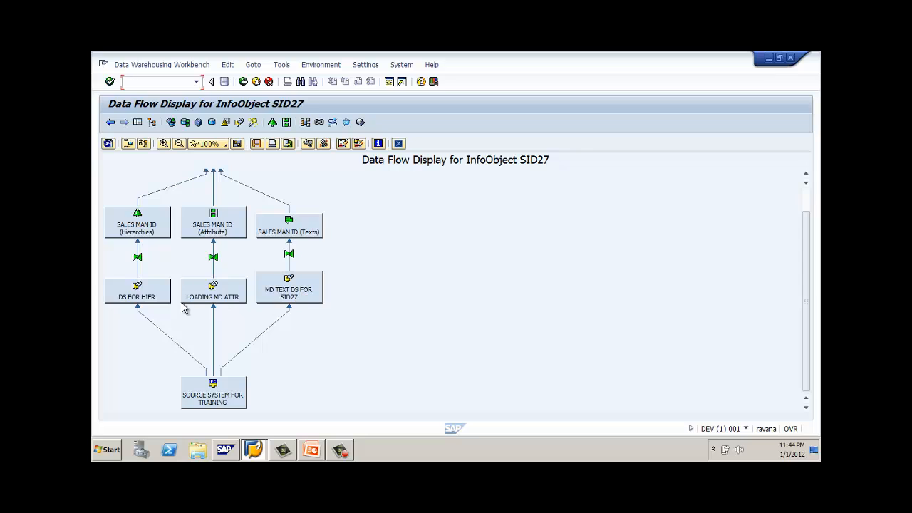
{"action": "left_click", "coordinate": [209, 403]}
{"action": "left_click", "coordinate": [308, 144]}
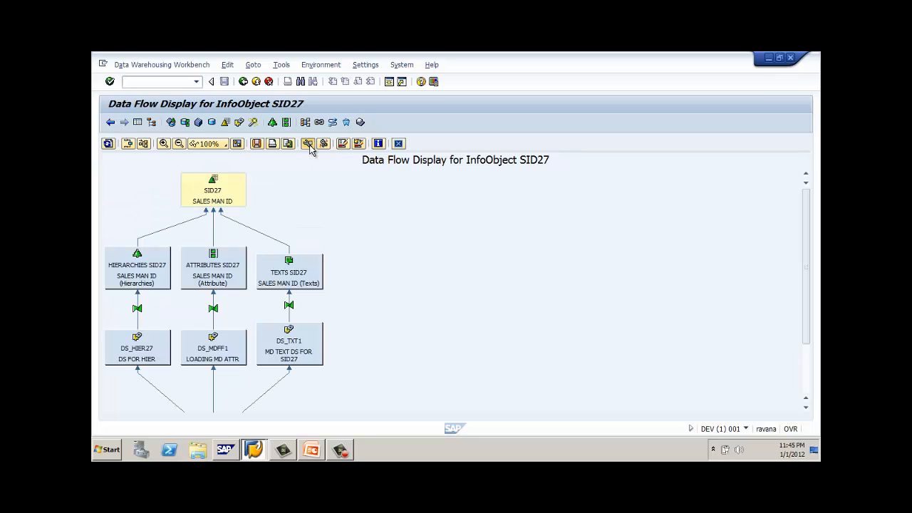
{"action": "scroll", "coordinate": [271, 396], "scroll_direction": "down", "scroll_amount": 3}
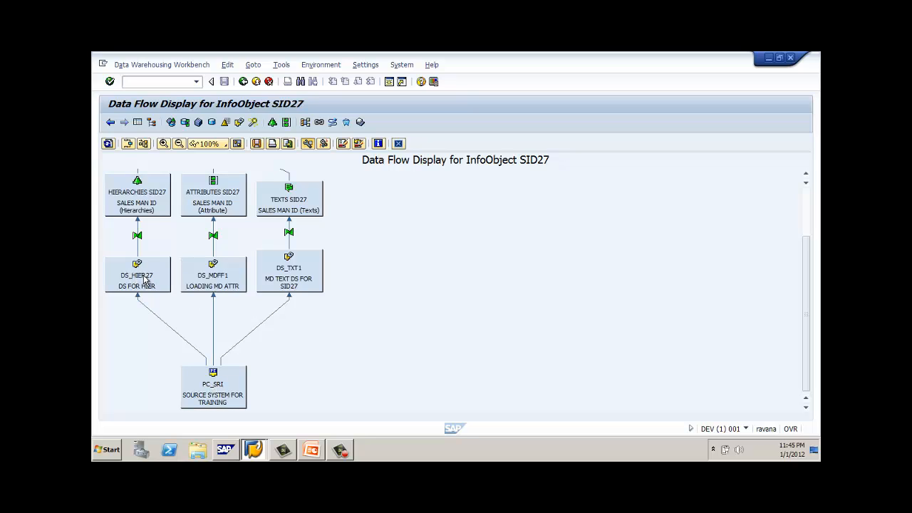
{"action": "left_click", "coordinate": [295, 276]}
{"action": "scroll", "coordinate": [248, 296], "scroll_direction": "up", "scroll_amount": 3}
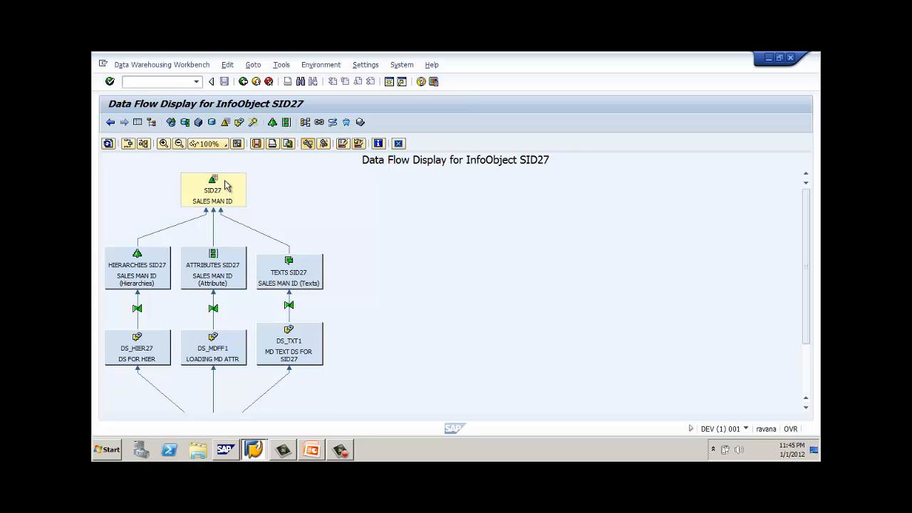
{"action": "left_click", "coordinate": [400, 144]}
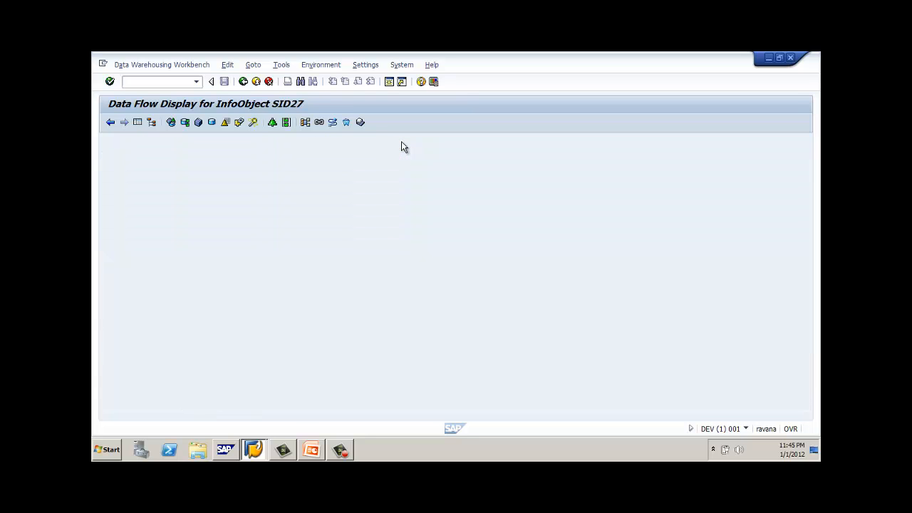